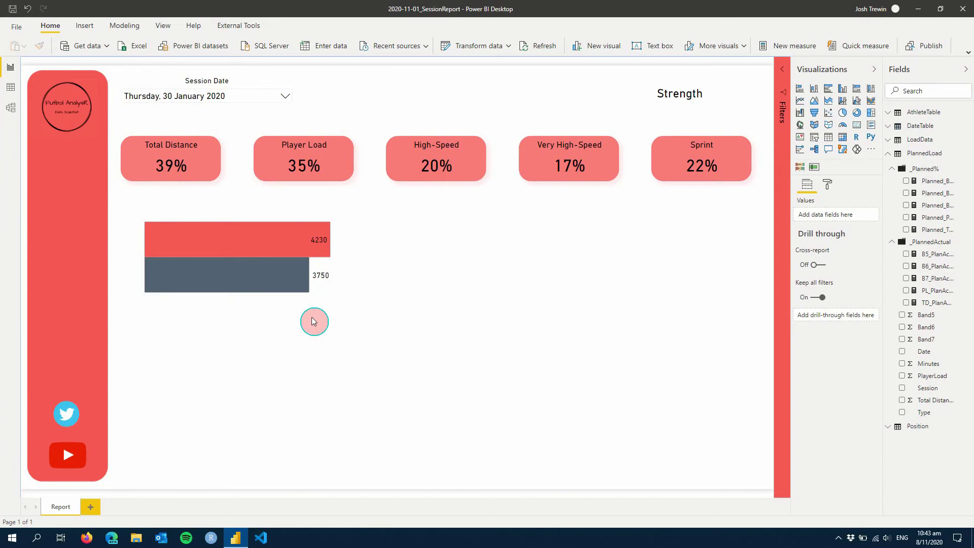
# Select the clustered bar chart comparing Average of Total Distance (4230) with Total Distance (3750).
pyautogui.click(353, 279)
pyautogui.click(341, 279)
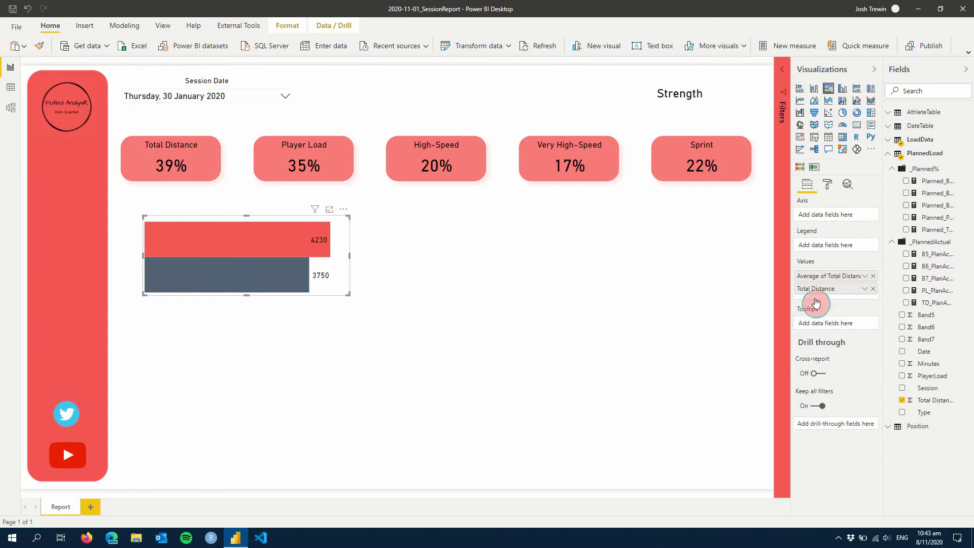
# In the bar chart's format settings, leave the legend hidden and turn off responsive resizing.
pyautogui.click(828, 186)
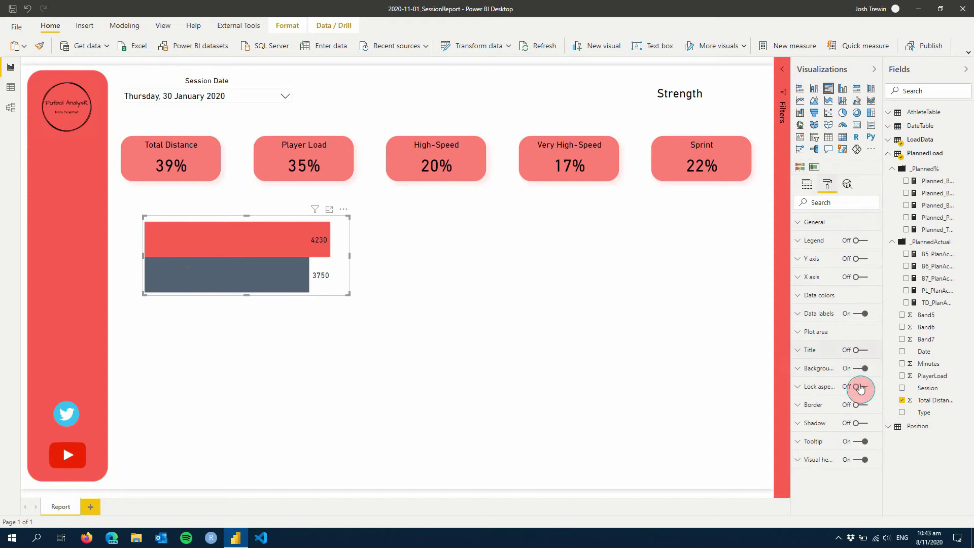
pyautogui.click(850, 241)
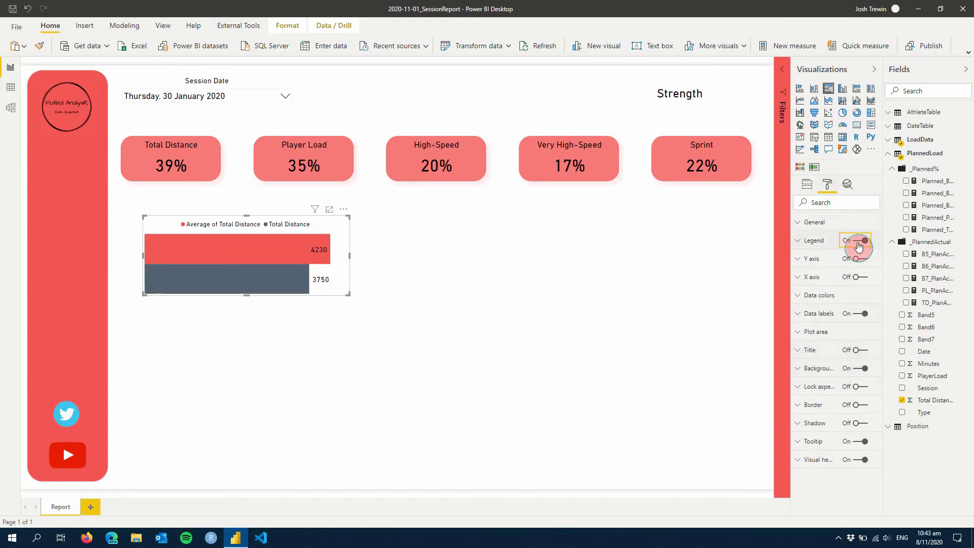
pyautogui.click(857, 243)
pyautogui.click(814, 222)
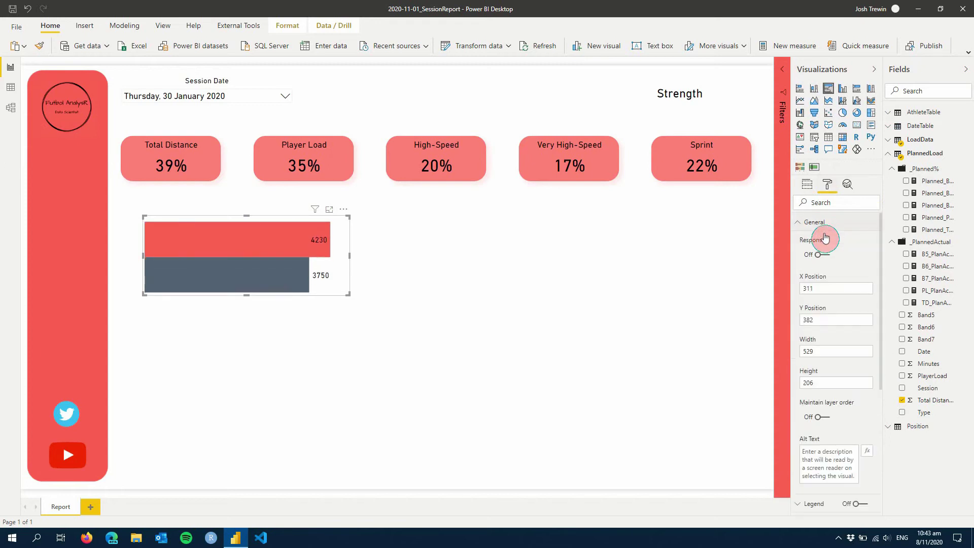
pyautogui.click(813, 258)
pyautogui.click(832, 237)
pyautogui.click(826, 227)
pyautogui.click(848, 268)
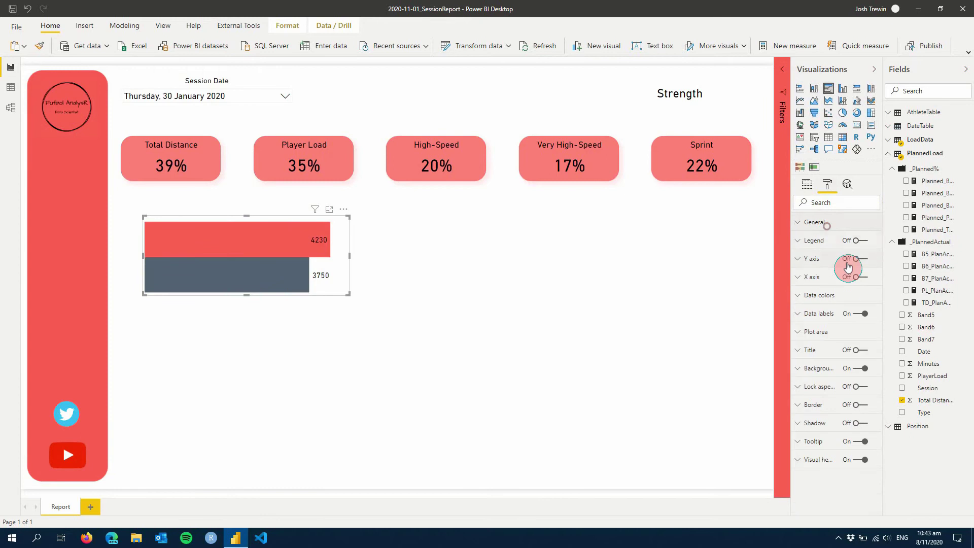
pyautogui.click(825, 285)
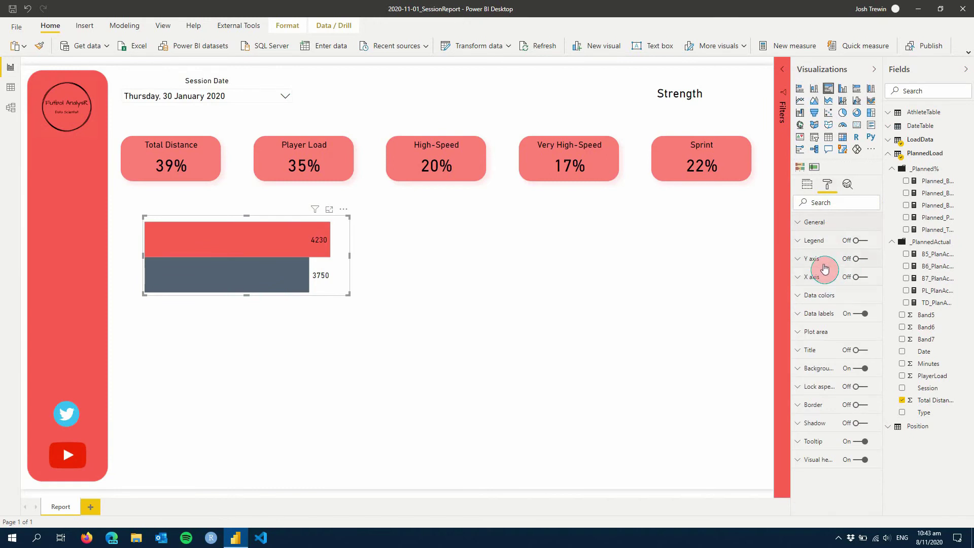
# Turn the Y axis on, with minimum category width 180 and inner padding at 0%.
pyautogui.click(823, 261)
pyautogui.scroll(-3, 842, 292)
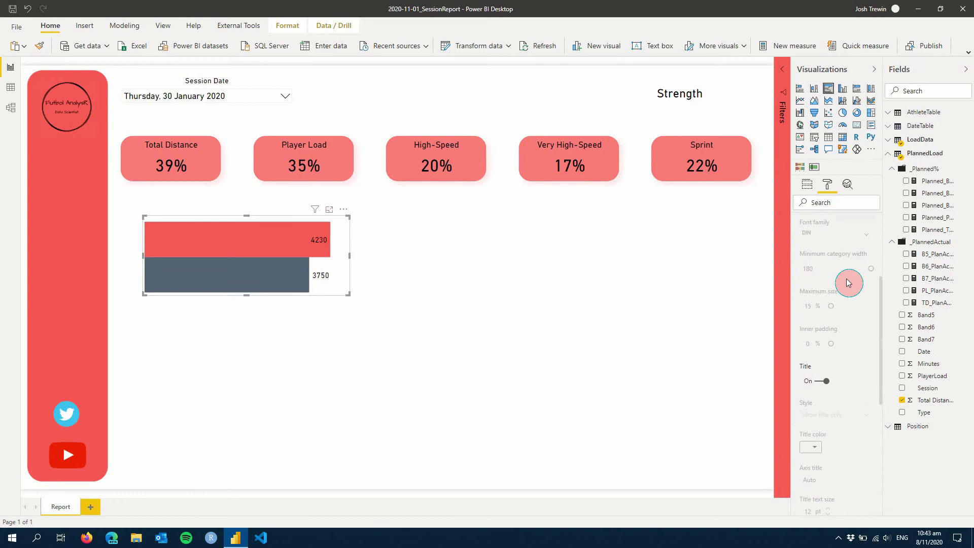
pyautogui.scroll(3, 861, 314)
pyautogui.click(863, 254)
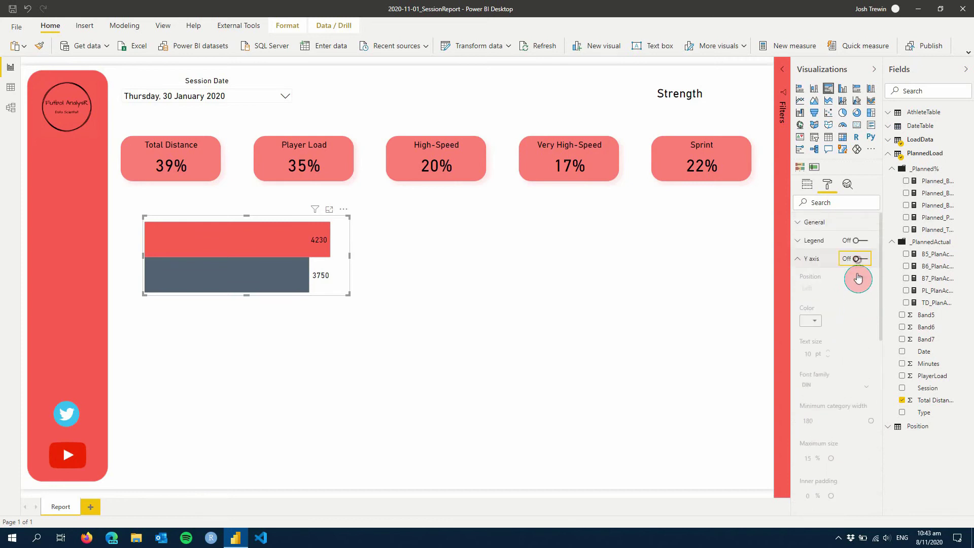
pyautogui.scroll(-2, 865, 324)
pyautogui.moveTo(869, 319); pyautogui.dragTo(909, 326)
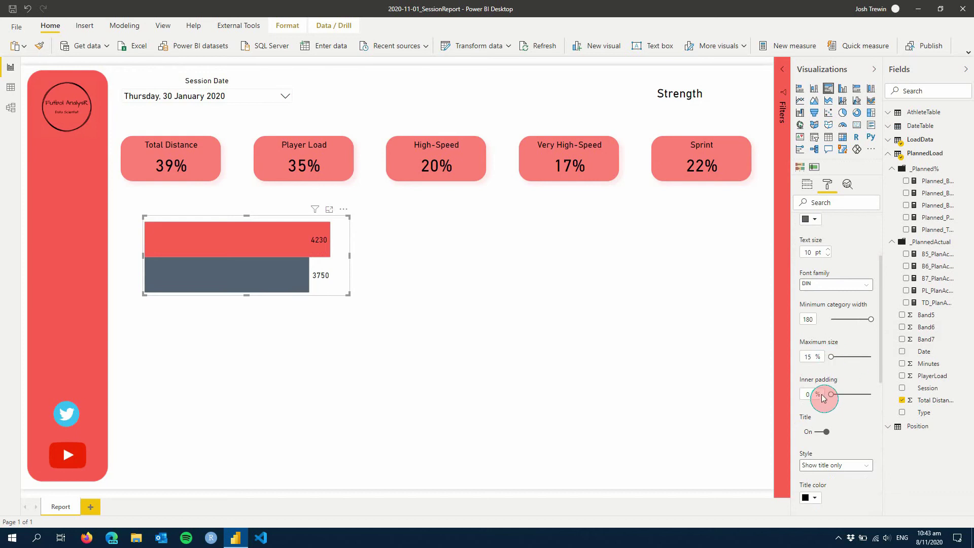
pyautogui.moveTo(831, 394); pyautogui.dragTo(802, 411)
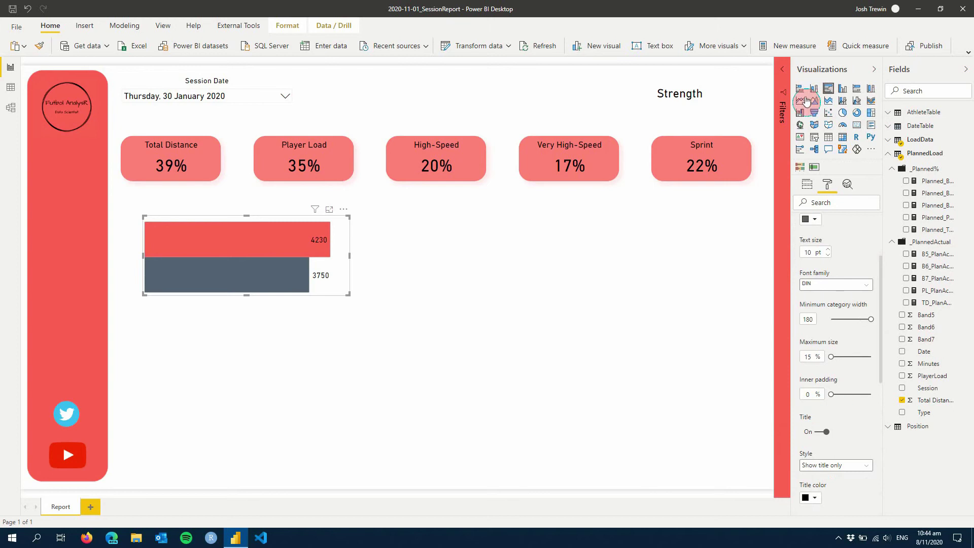
pyautogui.click(800, 88)
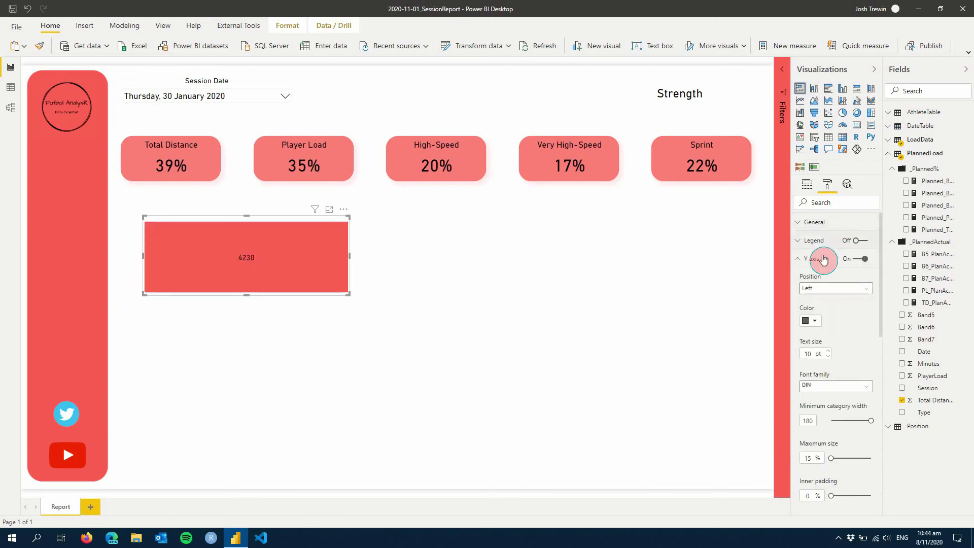
pyautogui.click(806, 185)
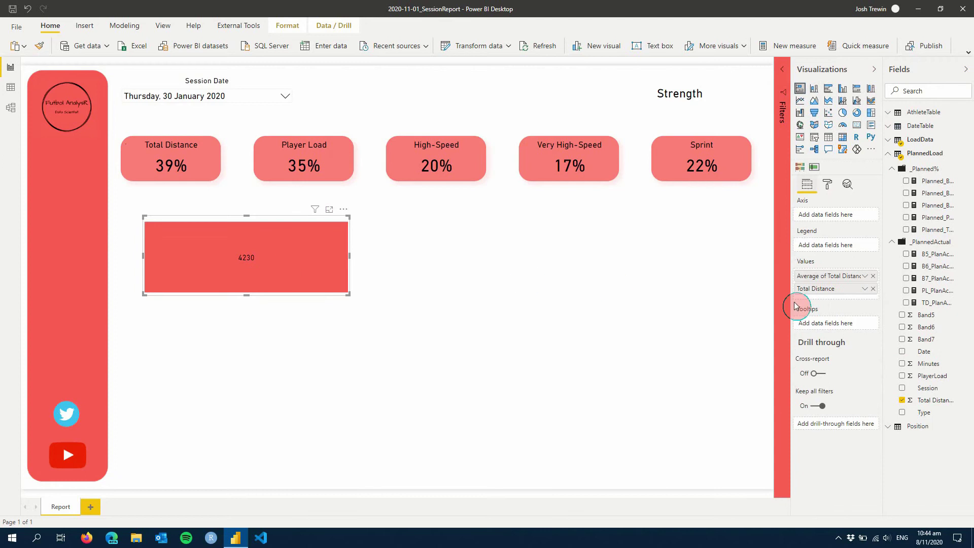
pyautogui.click(827, 185)
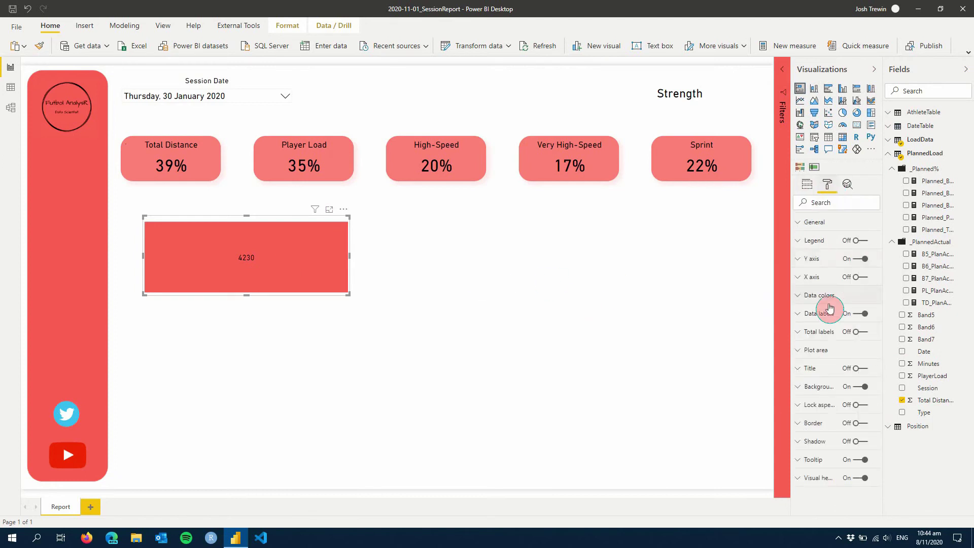
pyautogui.click(817, 275)
pyautogui.click(815, 277)
pyautogui.click(816, 277)
pyautogui.click(825, 371)
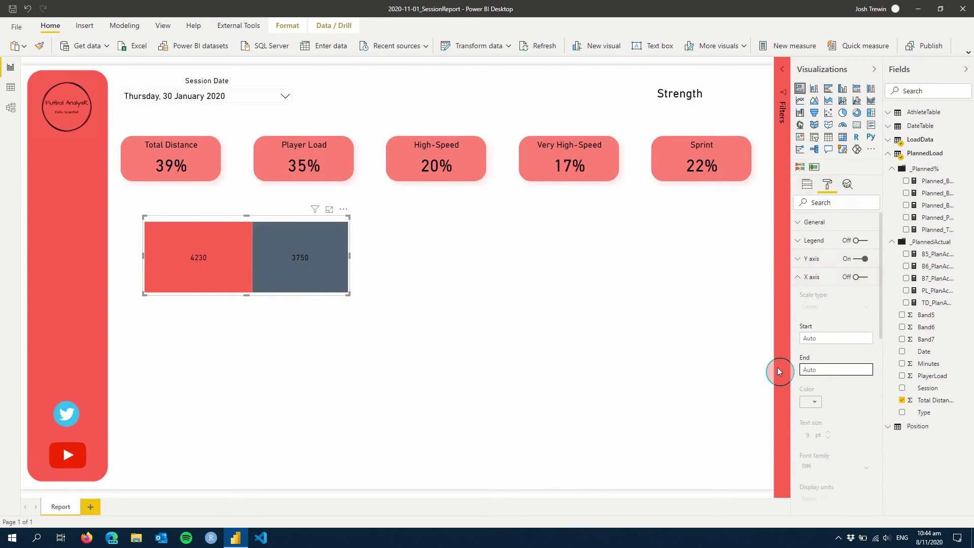
pyautogui.click(807, 185)
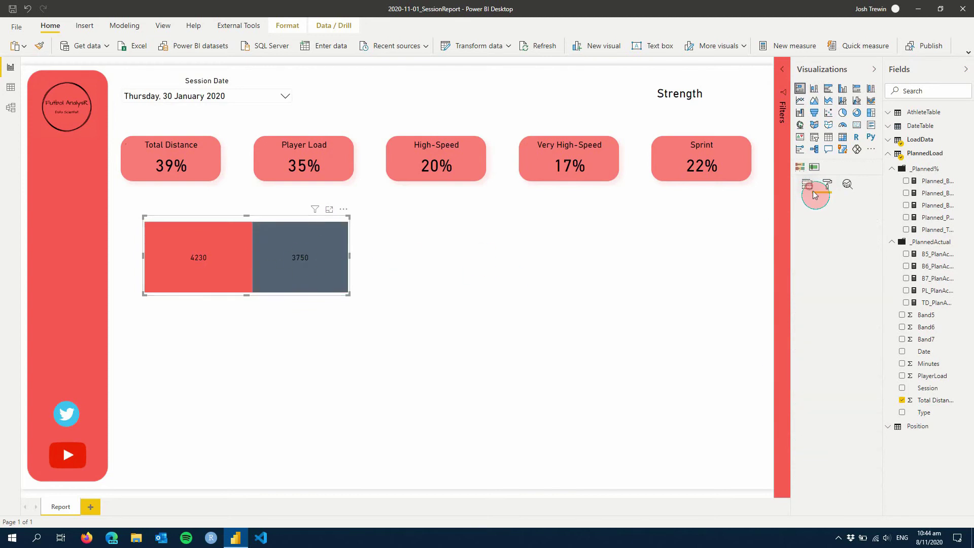
pyautogui.click(831, 93)
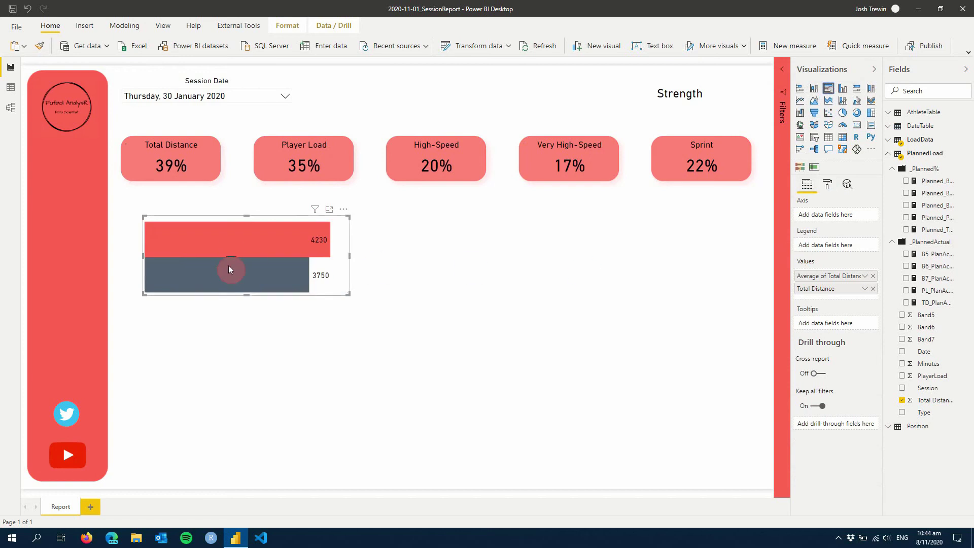
pyautogui.click(830, 184)
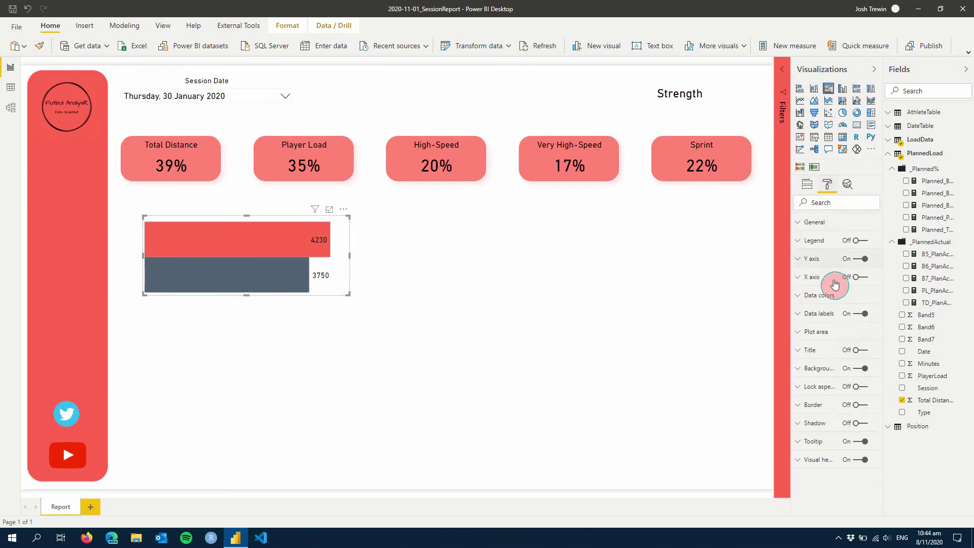
pyautogui.click(814, 260)
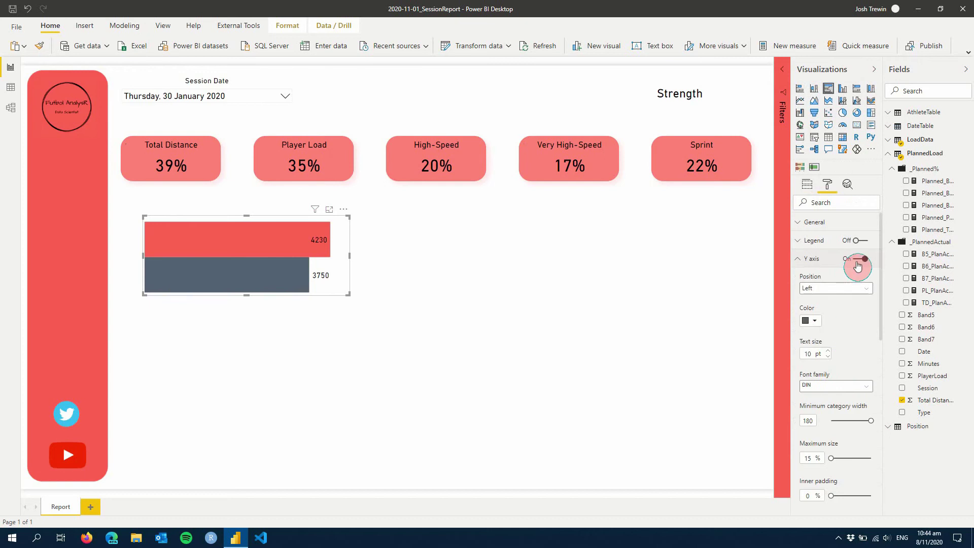
pyautogui.click(858, 261)
pyautogui.click(864, 259)
pyautogui.click(826, 258)
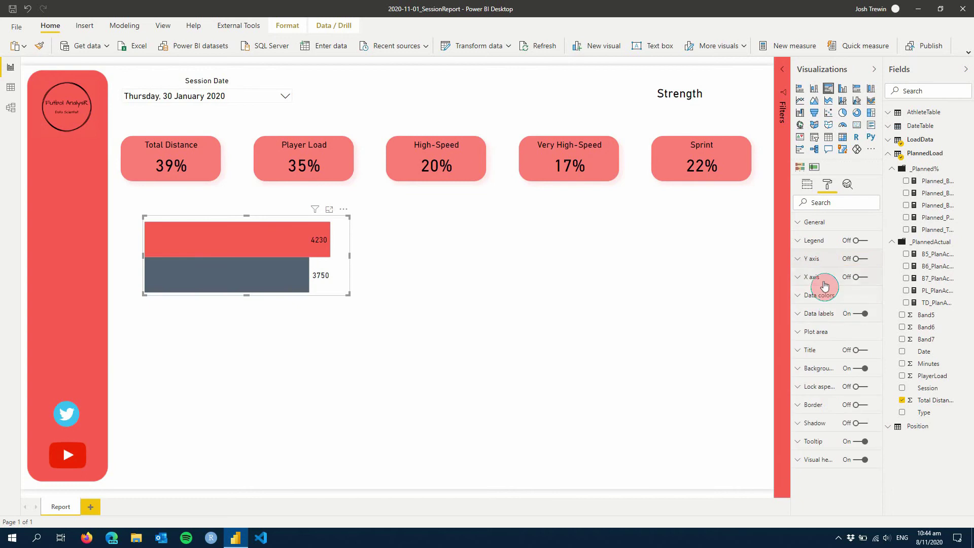
pyautogui.click(811, 180)
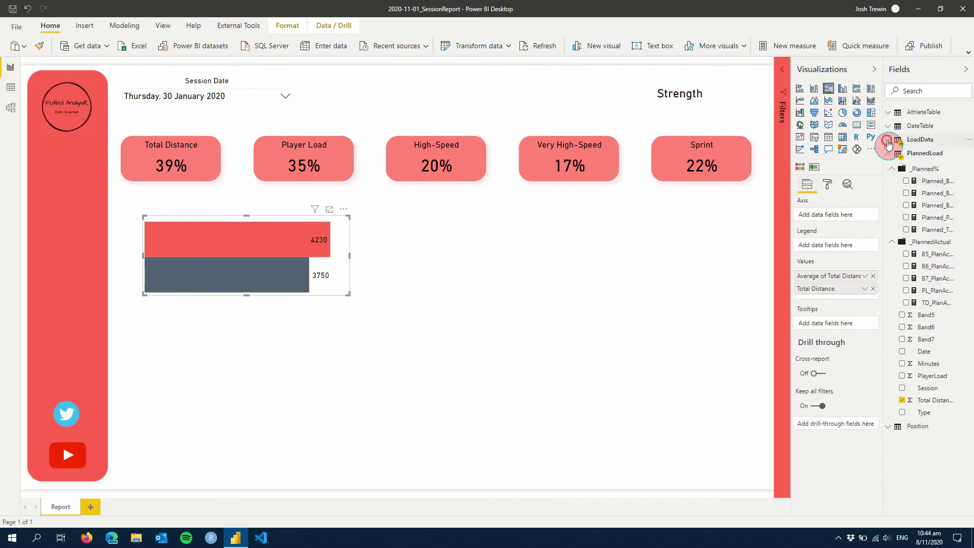
# Replace the bar chart's distance fields with TD_Game% and Planned_TD% as its values.
pyautogui.click(888, 143)
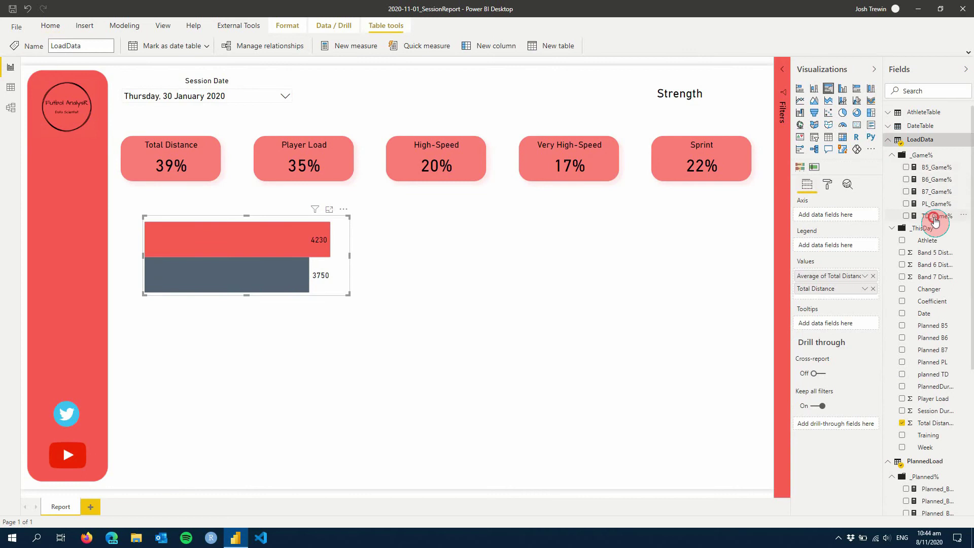
pyautogui.moveTo(935, 222); pyautogui.dragTo(856, 275)
pyautogui.click(873, 288)
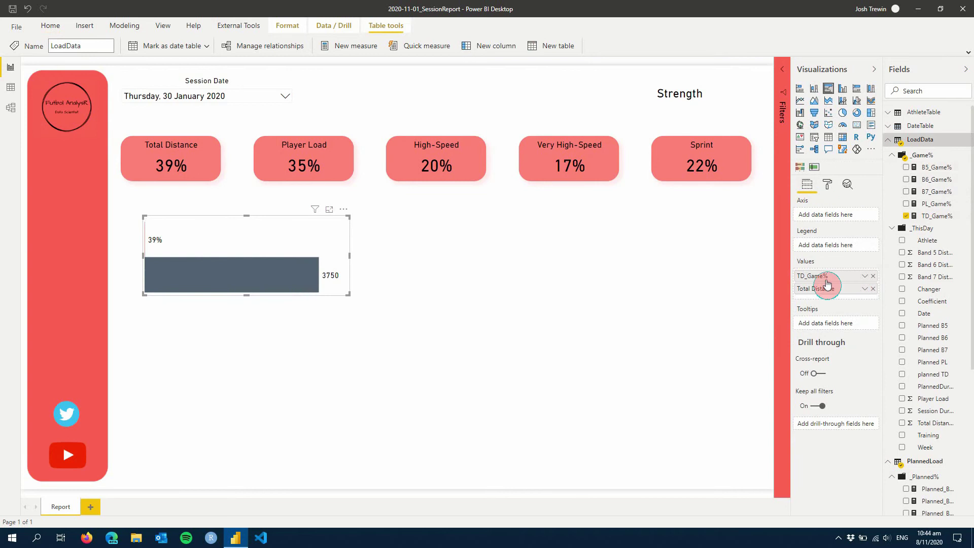
pyautogui.click(873, 288)
pyautogui.scroll(-5, 928, 256)
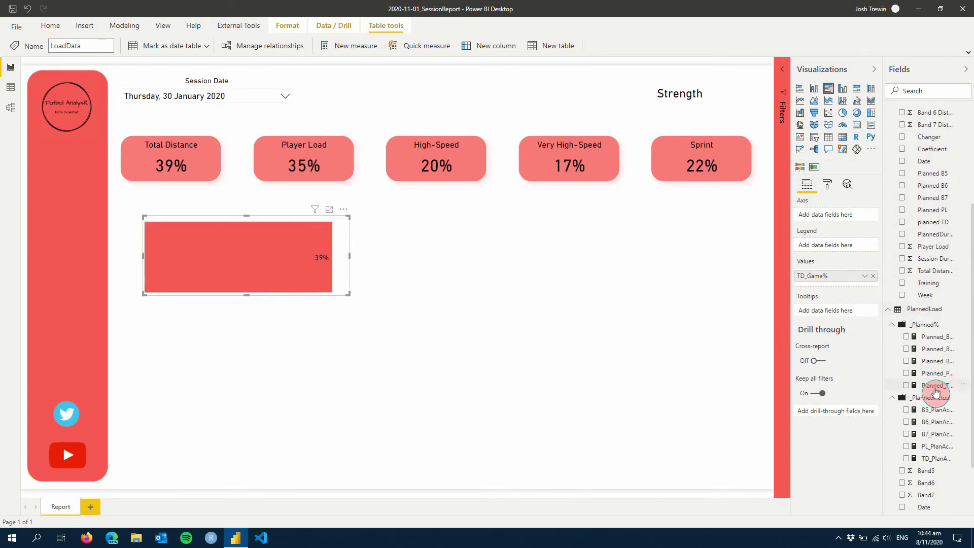
pyautogui.moveTo(936, 392); pyautogui.dragTo(853, 287)
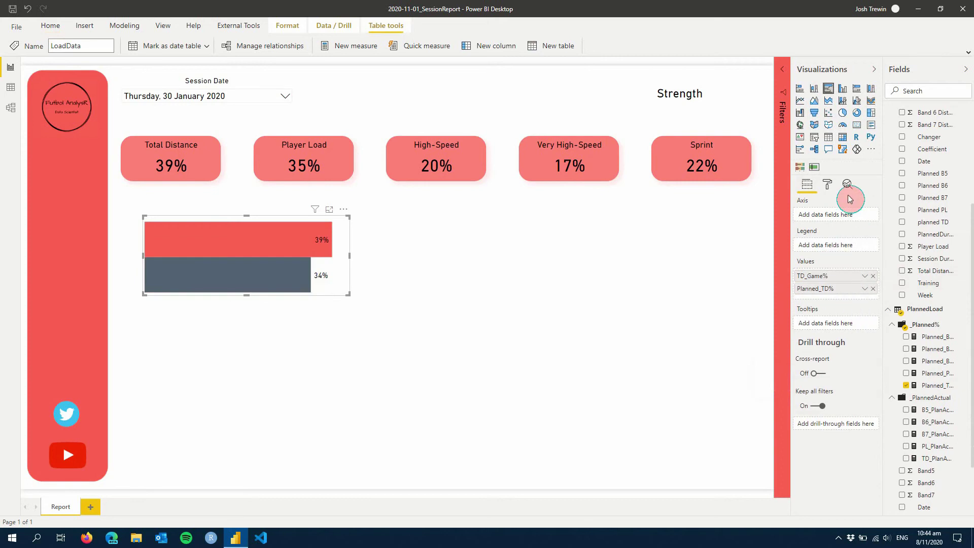
# Fix the bar chart's X axis end at 1.5.
pyautogui.click(828, 187)
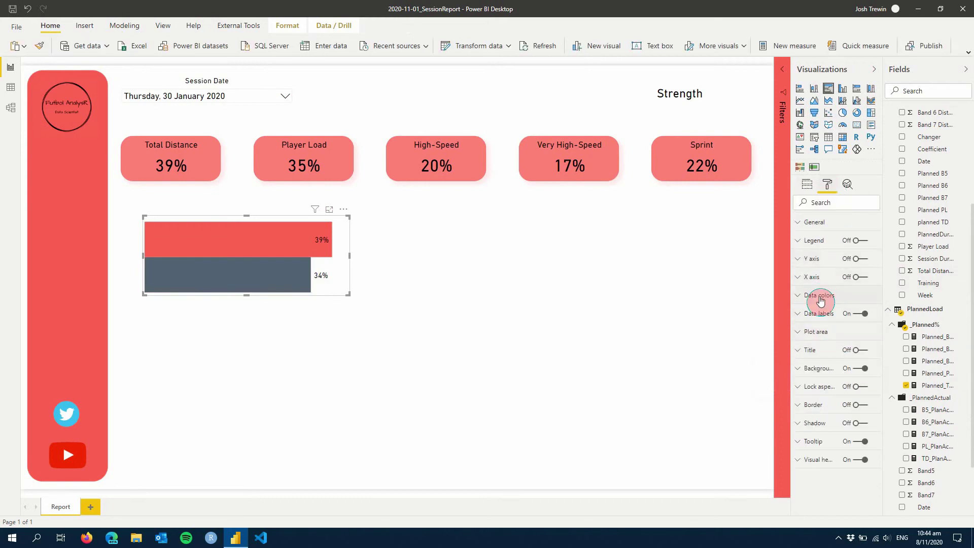
pyautogui.click(815, 278)
pyautogui.click(823, 367)
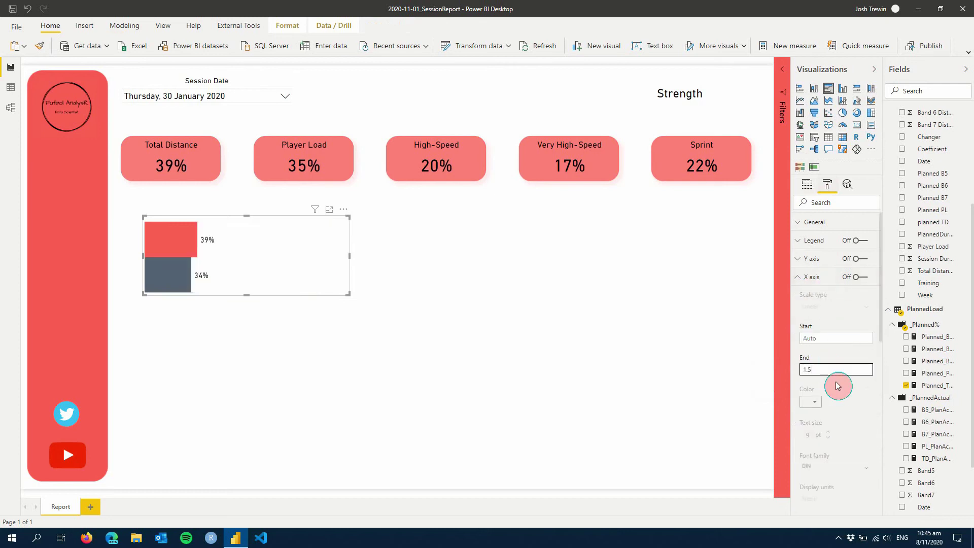
pyautogui.click(812, 281)
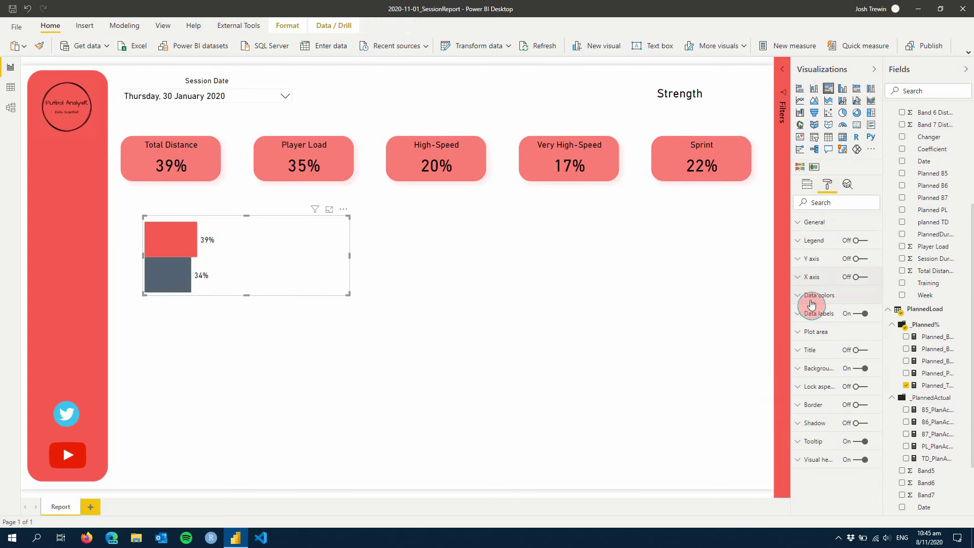
# Recolour the Planned_TD% bar dark red in Data colors.
pyautogui.click(811, 304)
pyautogui.click(811, 359)
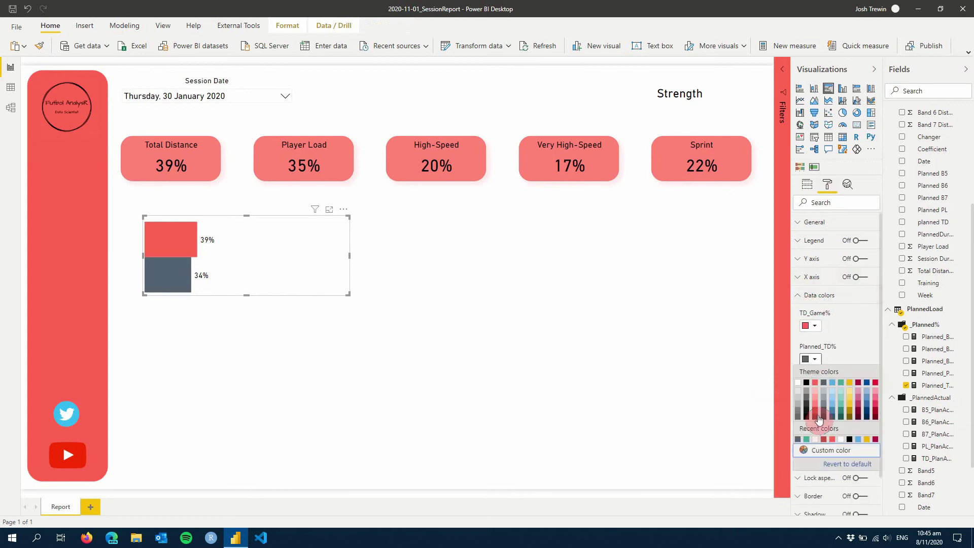
pyautogui.click(815, 410)
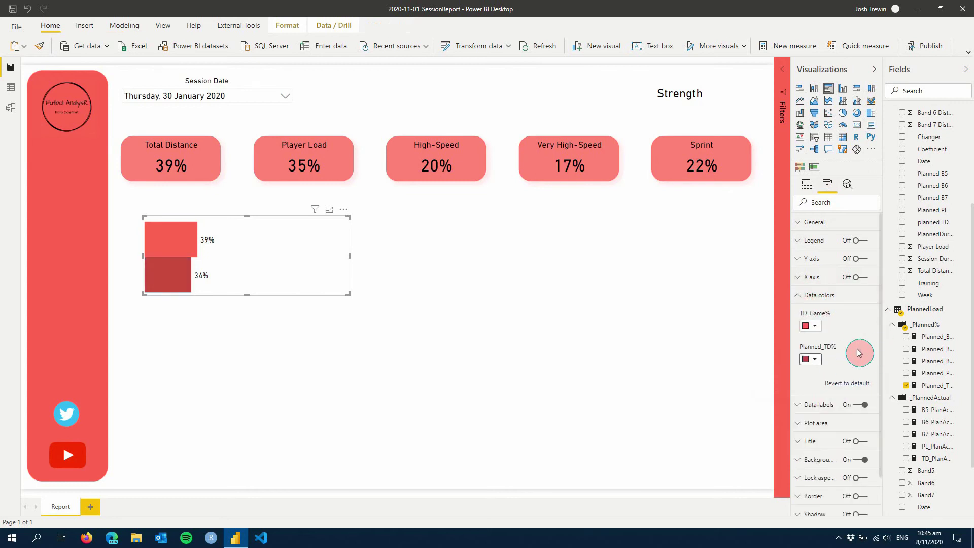
pyautogui.click(826, 300)
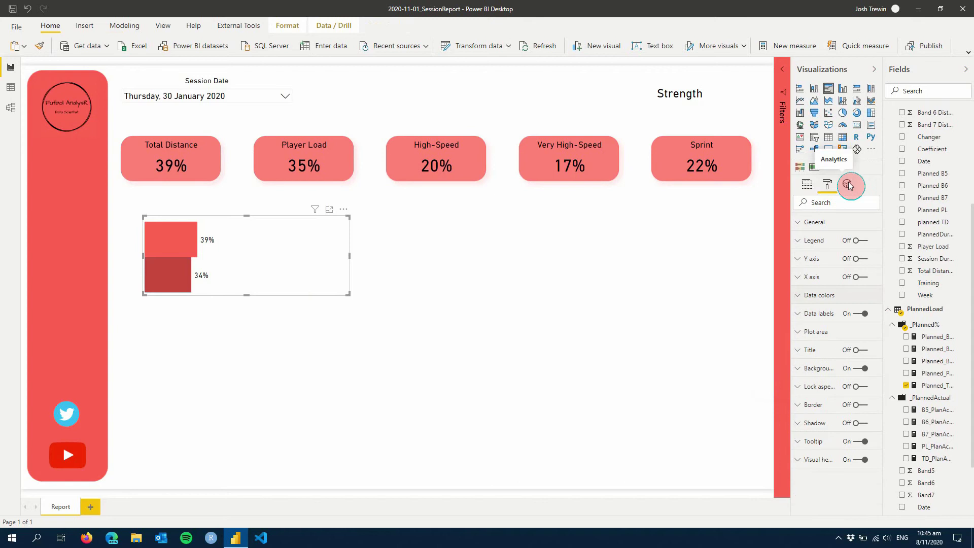
# Add a constant line at value 1 to the bar chart from the Analytics pane.
pyautogui.click(848, 184)
pyautogui.click(823, 222)
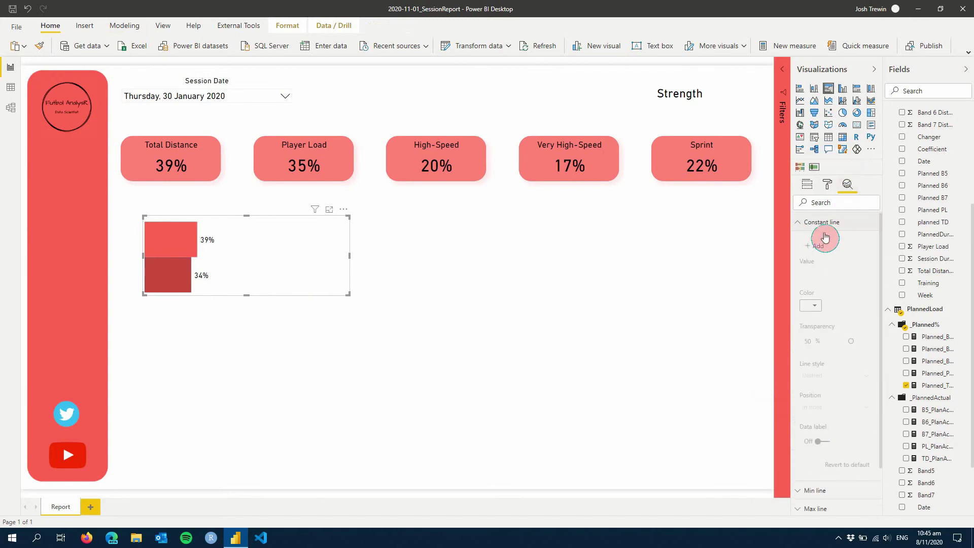
pyautogui.click(815, 246)
pyautogui.click(823, 280)
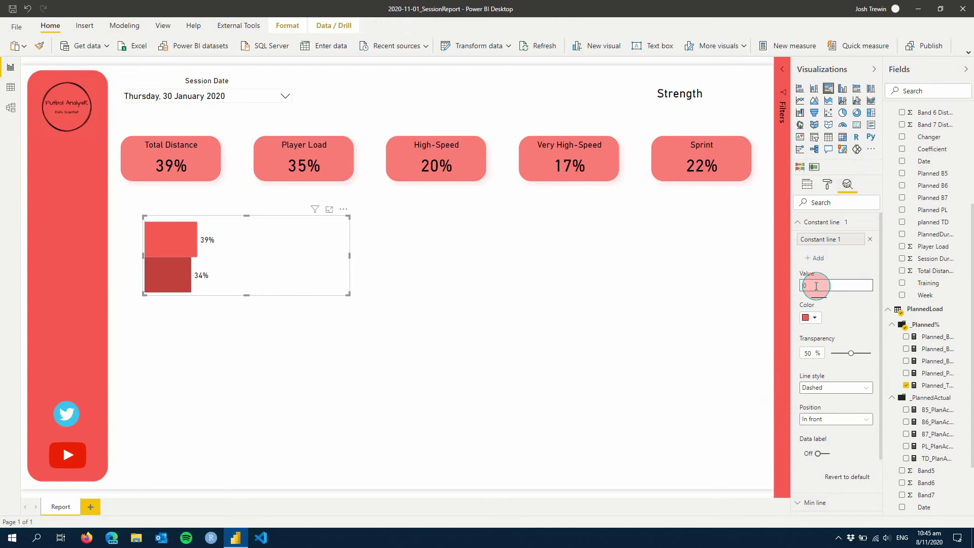
pyautogui.click(815, 285)
pyautogui.write('1')
pyautogui.press('Return')
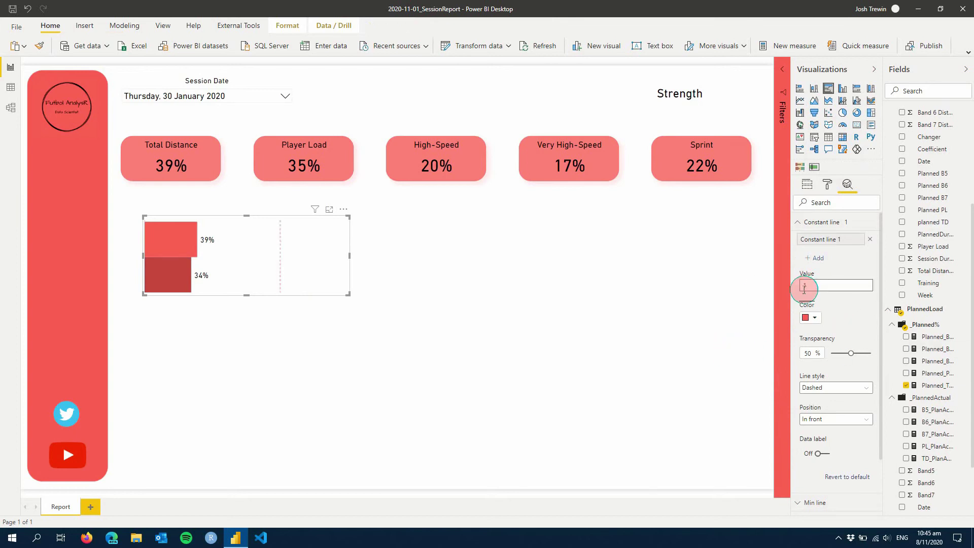
# Make the constant line teal with 0% transparency, then deselect the chart.
pyautogui.click(814, 325)
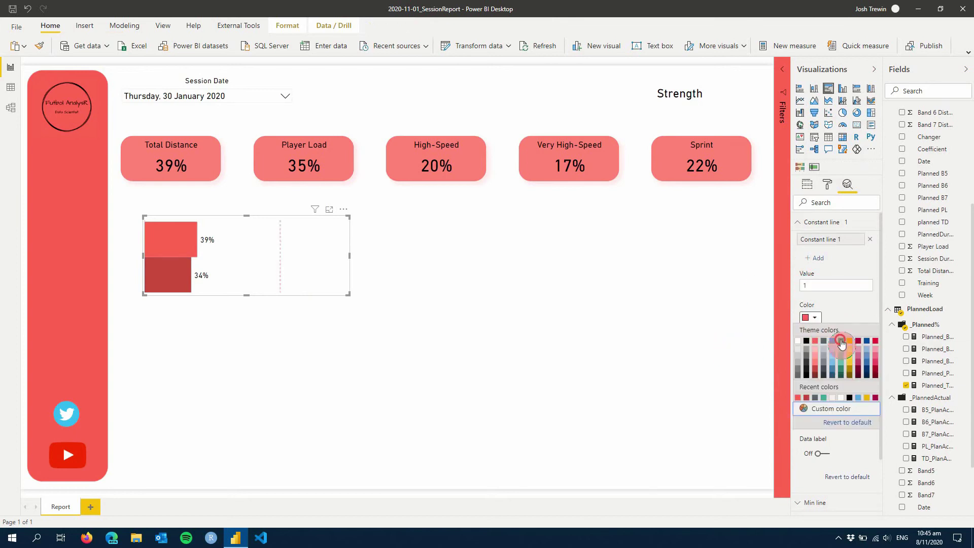
pyautogui.click(846, 339)
pyautogui.moveTo(849, 352); pyautogui.dragTo(787, 367)
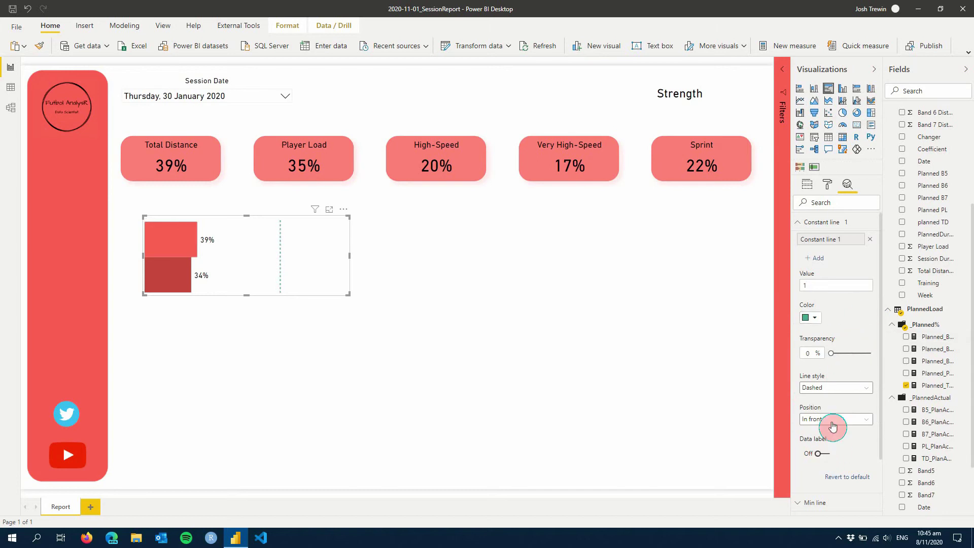
pyautogui.click(833, 223)
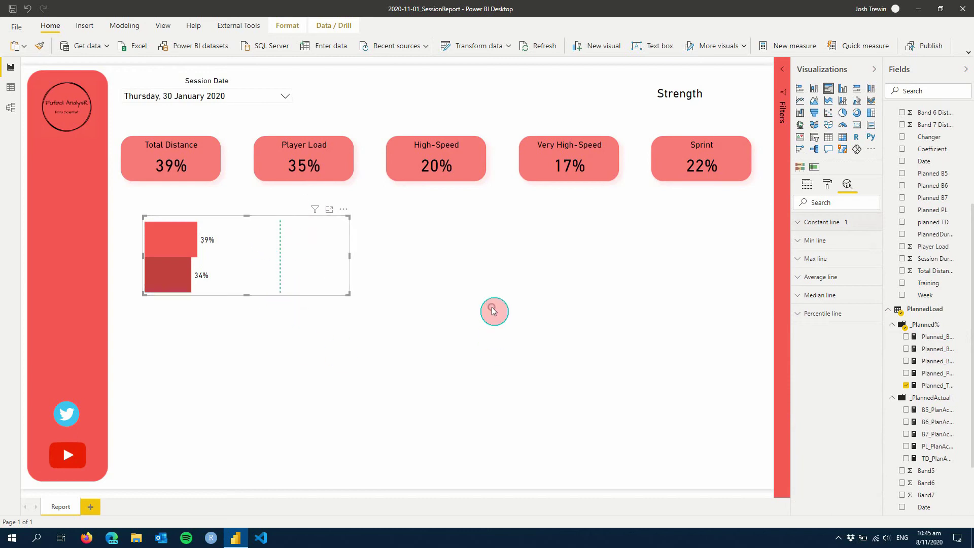
pyautogui.click(491, 312)
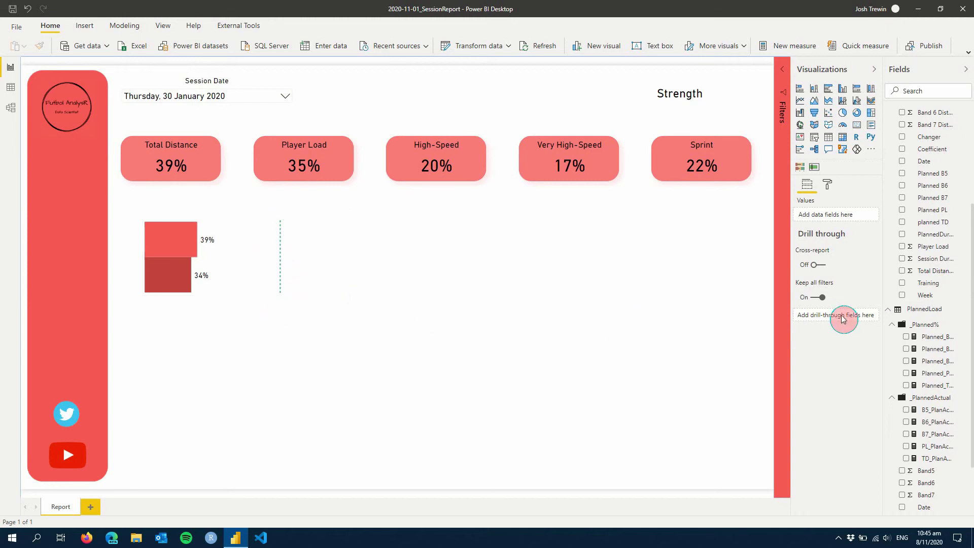
# Collapse the LoadData and PlannedLoad tables in the Fields list.
pyautogui.click(900, 327)
pyautogui.scroll(3, 920, 347)
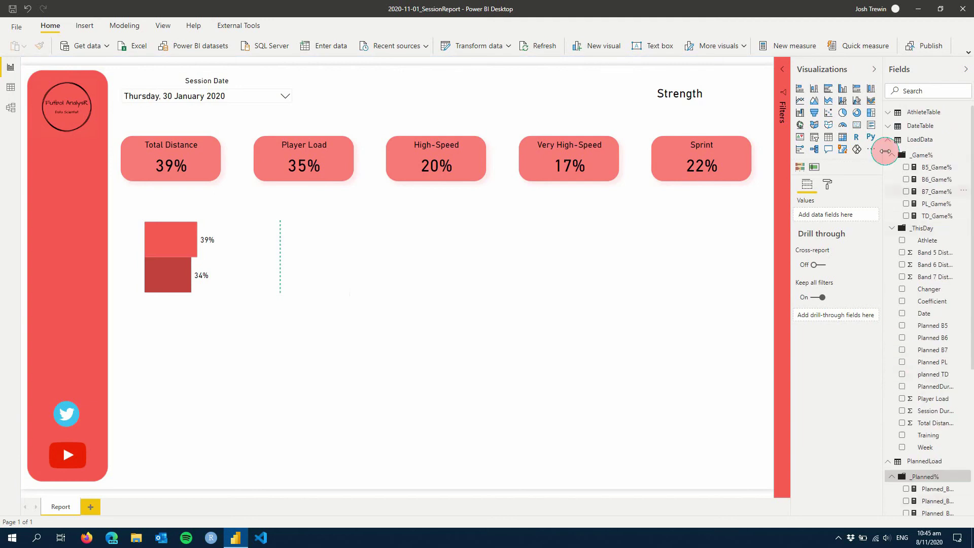
pyautogui.click(889, 140)
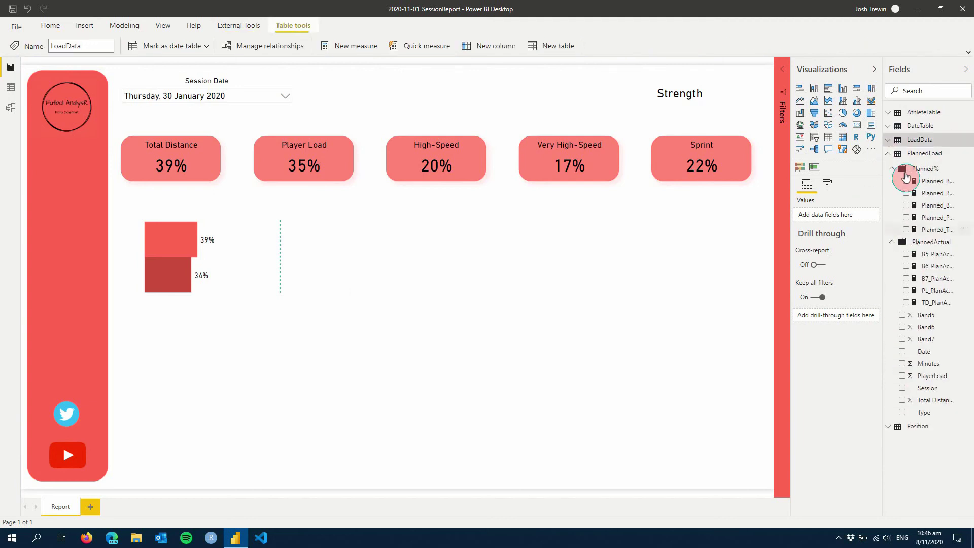
pyautogui.click(891, 155)
pyautogui.click(282, 348)
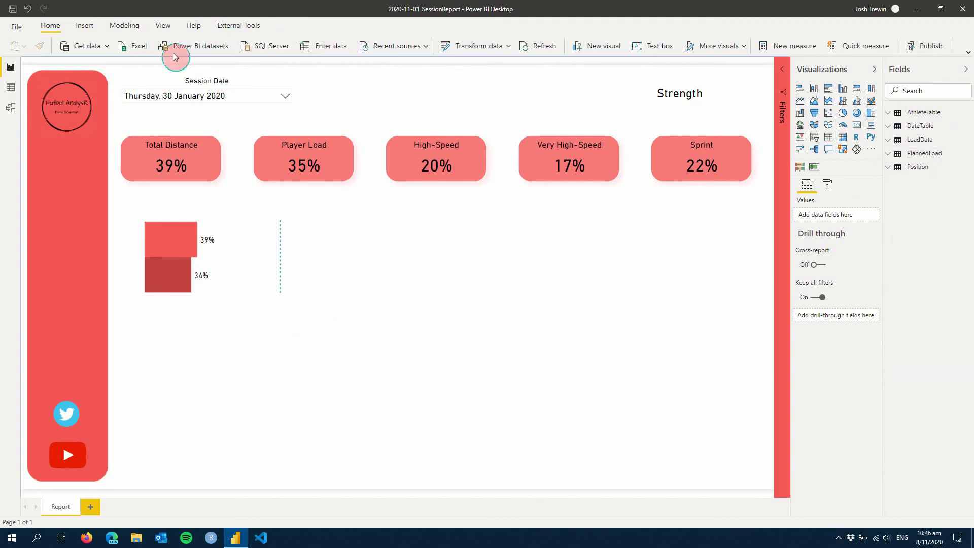
# Unhide the B7_Game% and B5_Game% bar charts using the Selection pane.
pyautogui.click(170, 26)
pyautogui.click(637, 46)
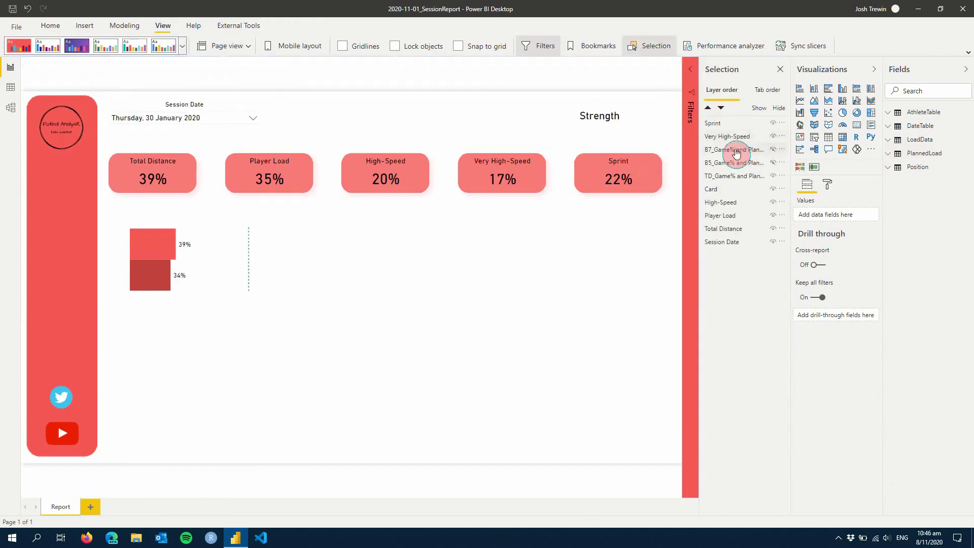
pyautogui.click(740, 155)
pyautogui.keyDown('ctrl'); pyautogui.click(739, 163); pyautogui.keyUp('ctrl')
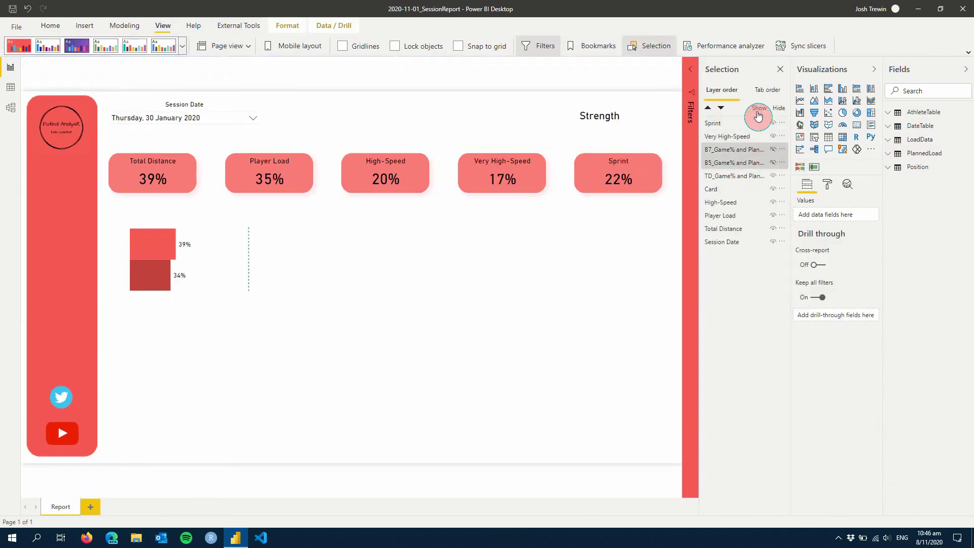
pyautogui.click(780, 69)
pyautogui.click(567, 393)
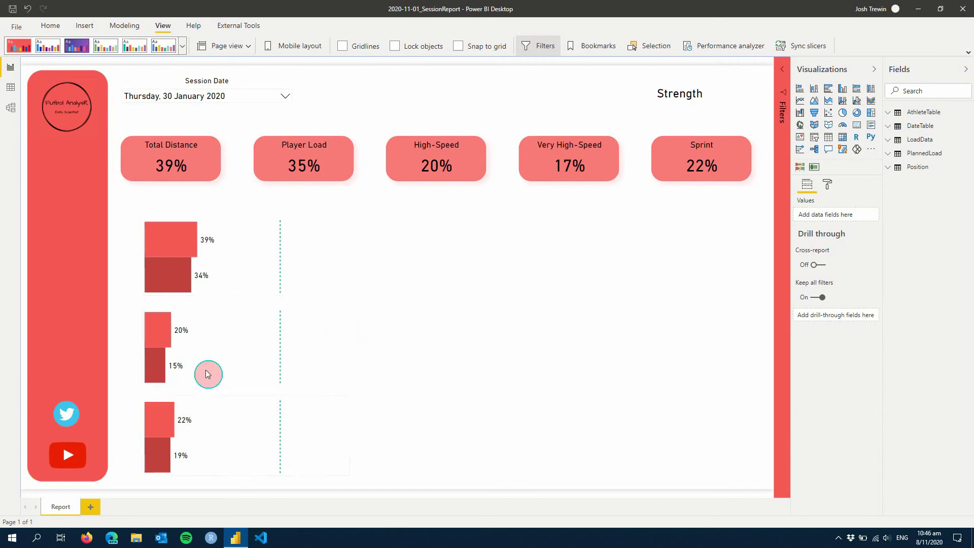
pyautogui.click(287, 96)
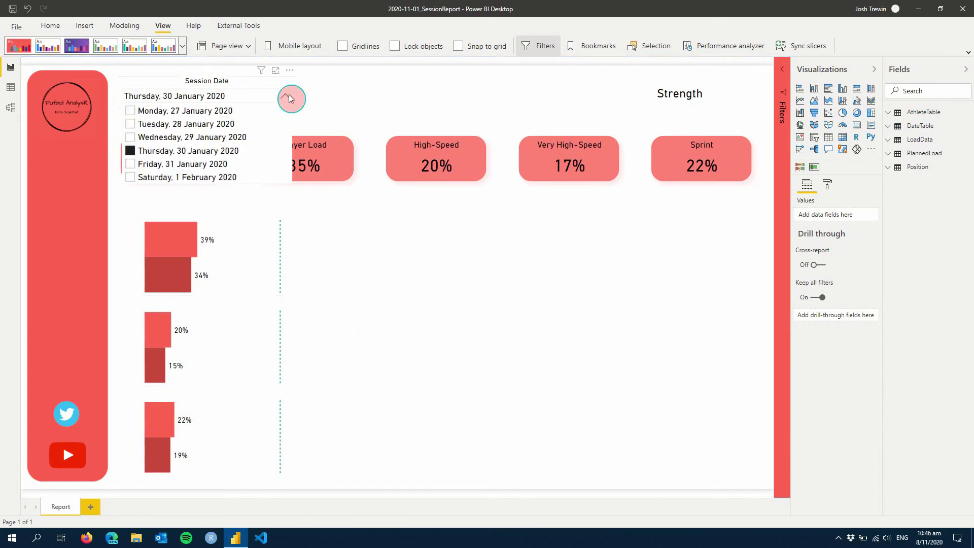
pyautogui.click(194, 173)
pyautogui.click(361, 309)
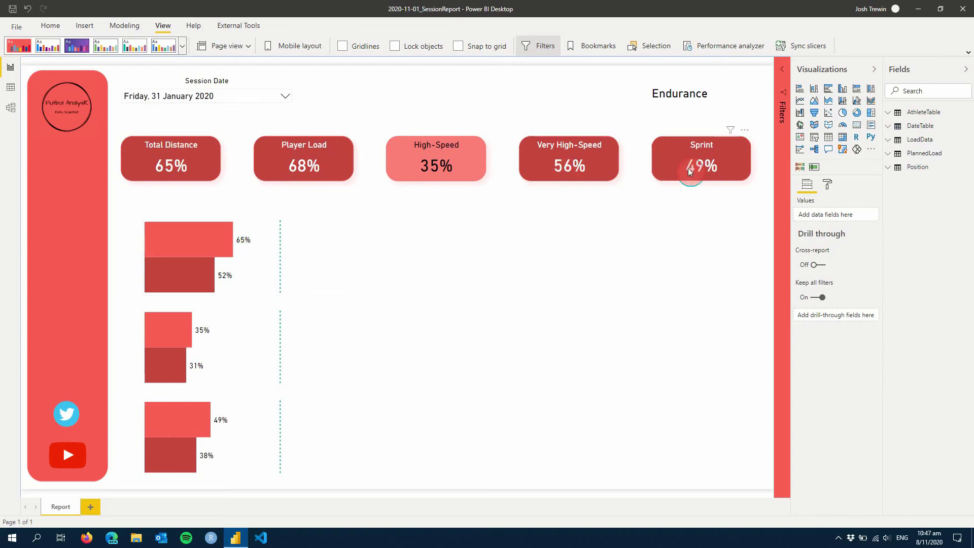
pyautogui.click(284, 95)
pyautogui.click(249, 124)
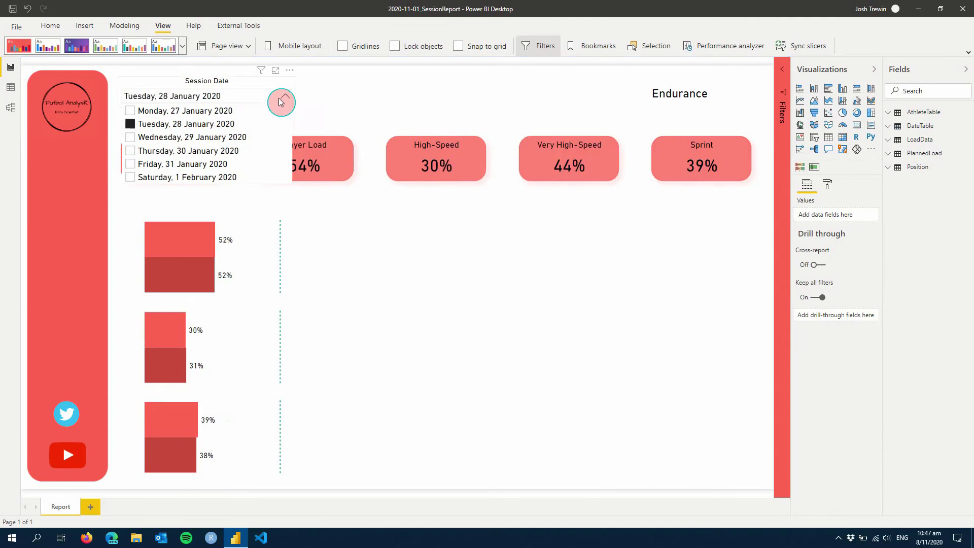
pyautogui.click(383, 102)
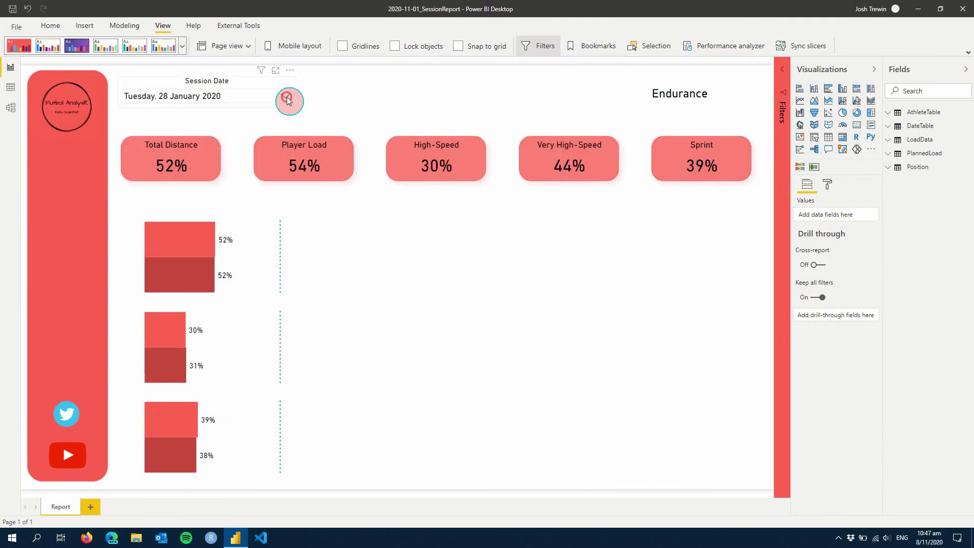
pyautogui.click(296, 97)
pyautogui.click(206, 137)
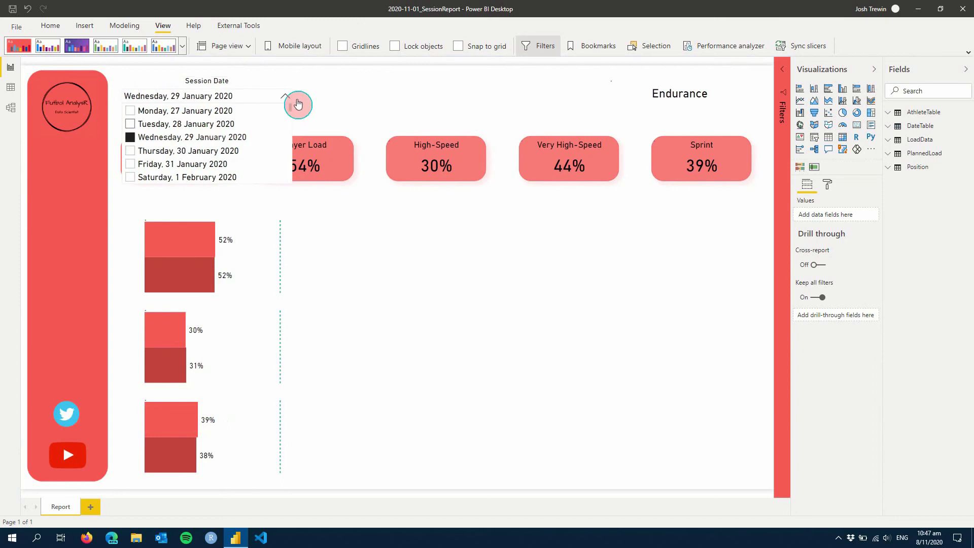
pyautogui.click(359, 109)
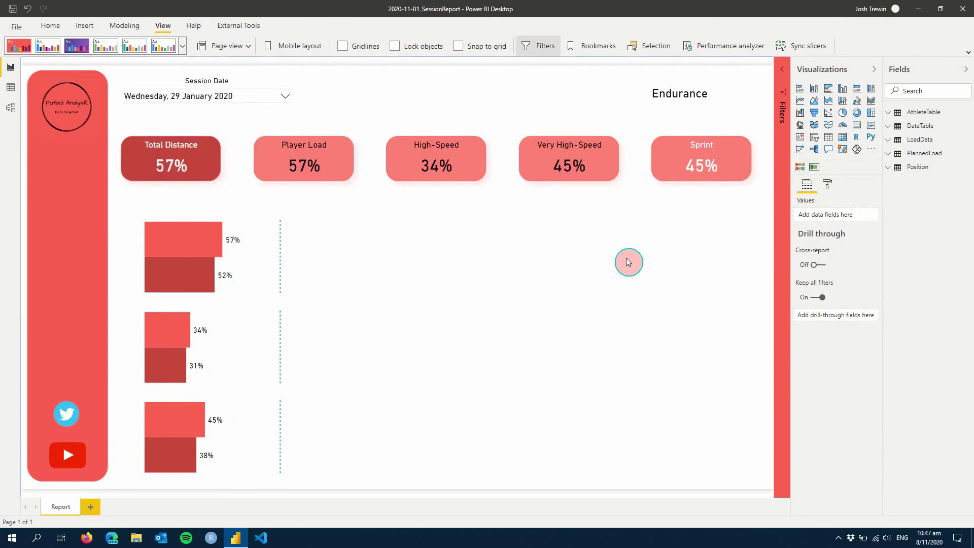
pyautogui.click(287, 96)
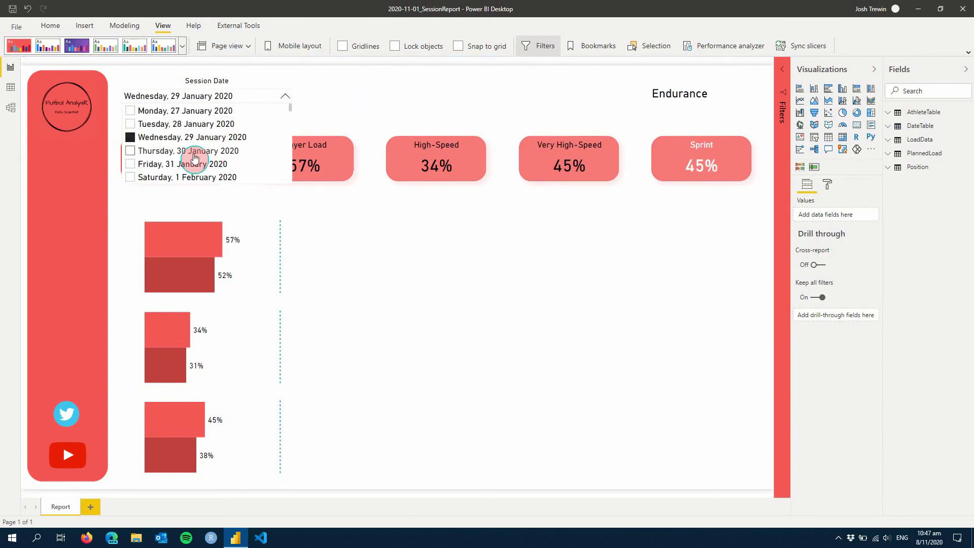
pyautogui.click(193, 152)
pyautogui.click(509, 260)
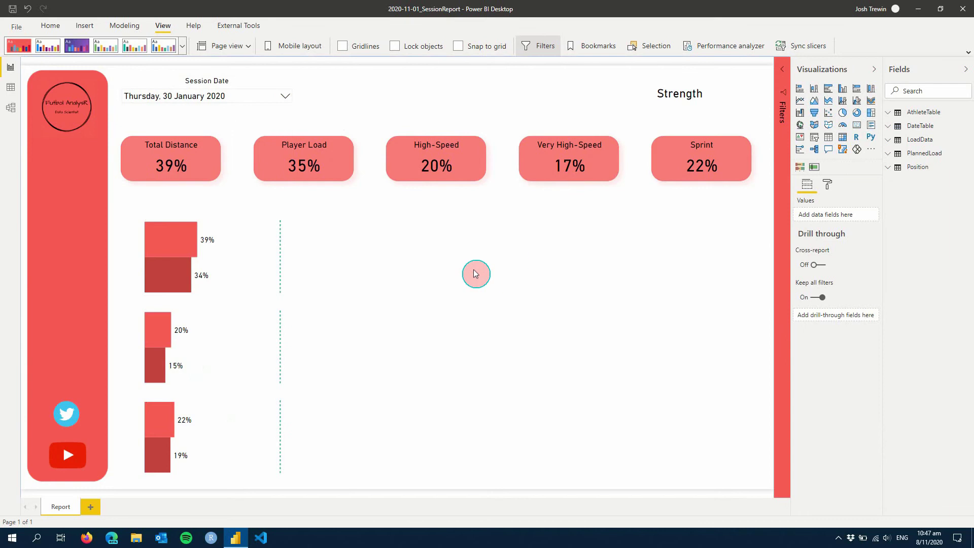
pyautogui.click(664, 159)
pyautogui.click(651, 259)
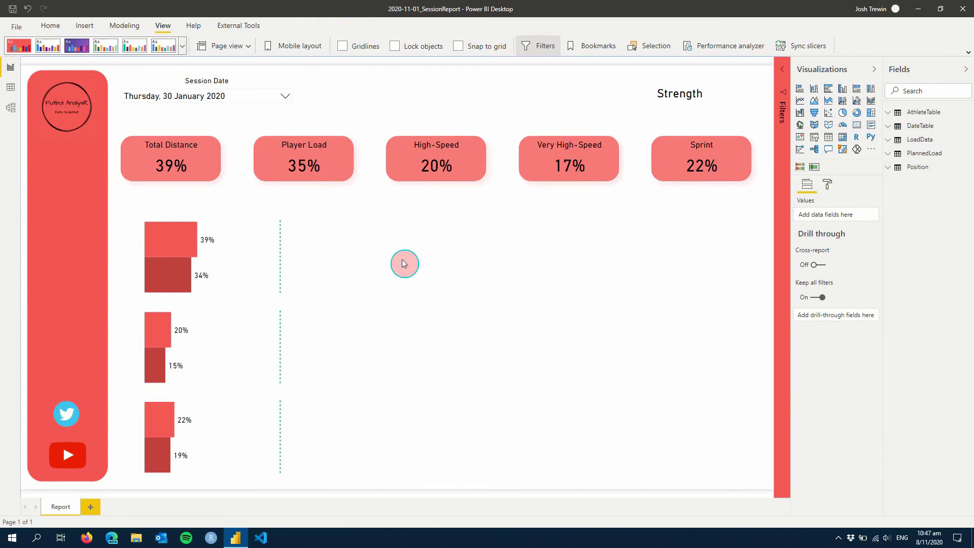
# Insert a matrix visual right of the bar charts, then widen it and make it taller.
pyautogui.click(842, 142)
pyautogui.moveTo(117, 256); pyautogui.dragTo(529, 256)
pyautogui.moveTo(585, 247); pyautogui.dragTo(585, 253)
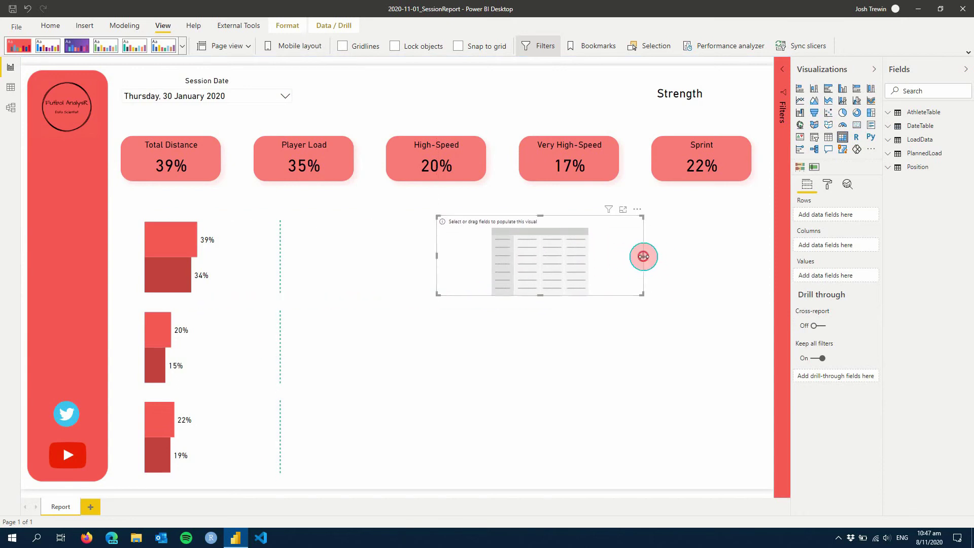
pyautogui.moveTo(644, 256); pyautogui.dragTo(750, 255)
pyautogui.moveTo(595, 294); pyautogui.dragTo(603, 384)
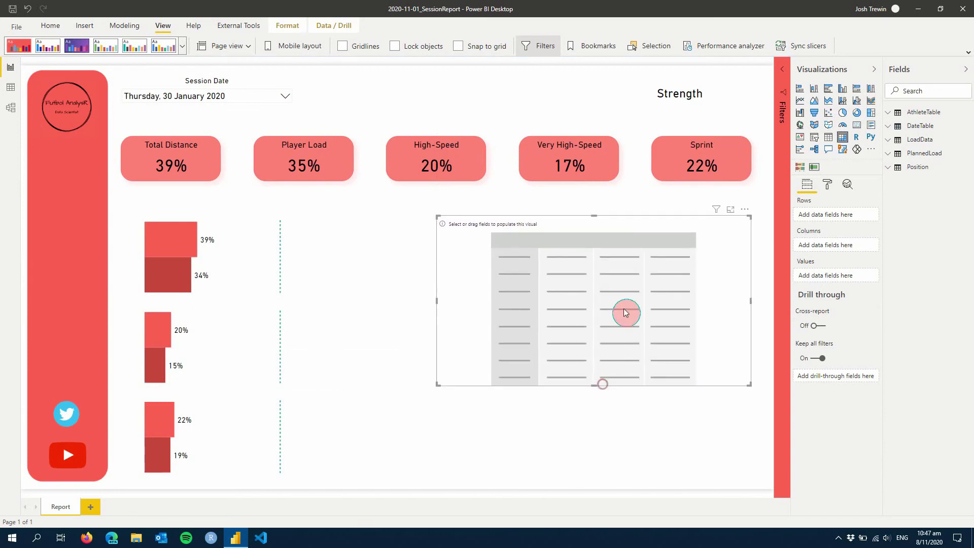
# Put Pos and Athlete into the matrix rows and expand to list athletes per position.
pyautogui.click(889, 171)
pyautogui.moveTo(926, 197); pyautogui.dragTo(848, 220)
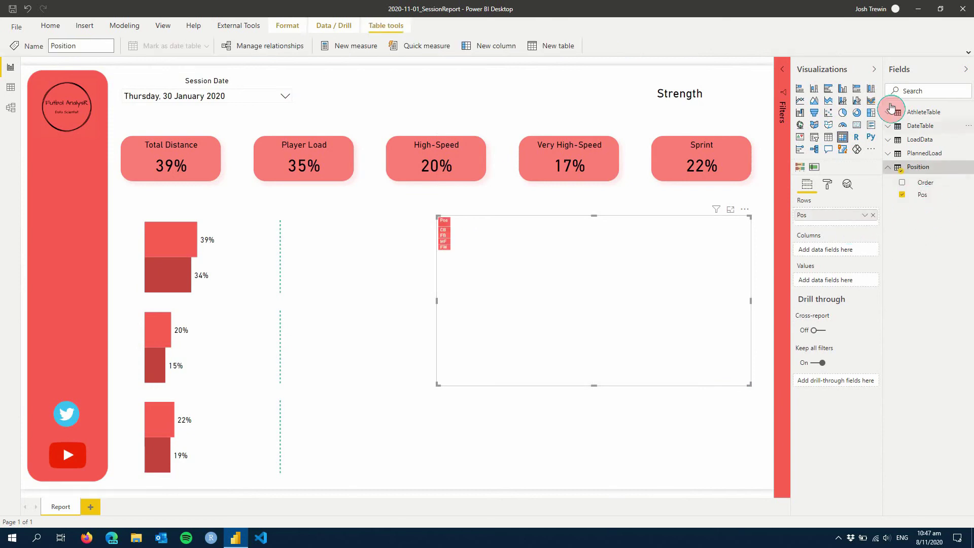
pyautogui.click(892, 117)
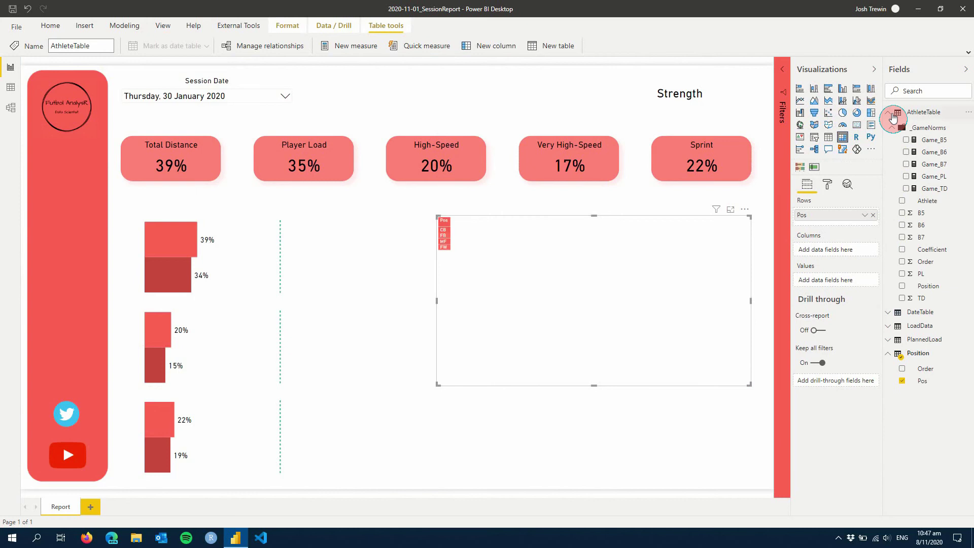
pyautogui.click(892, 128)
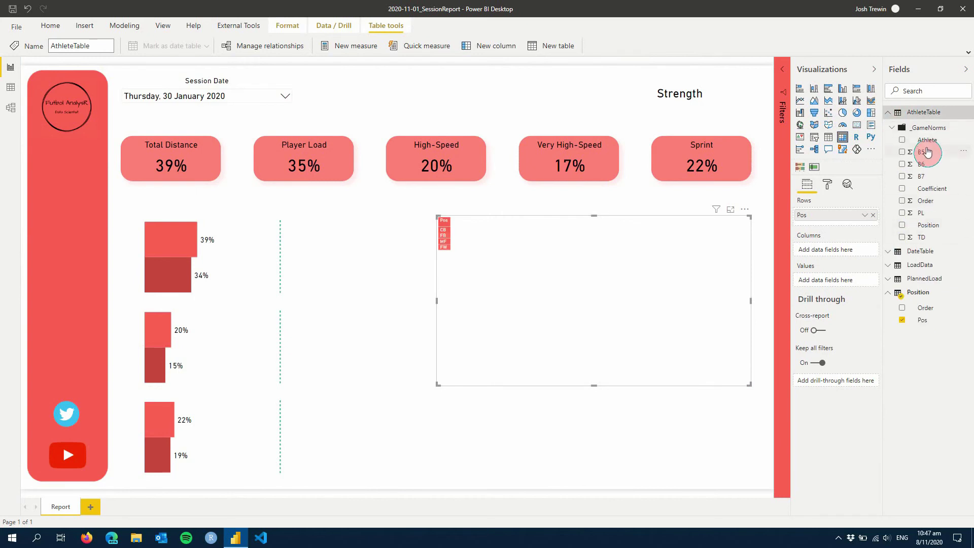
pyautogui.moveTo(928, 149); pyautogui.dragTo(850, 225)
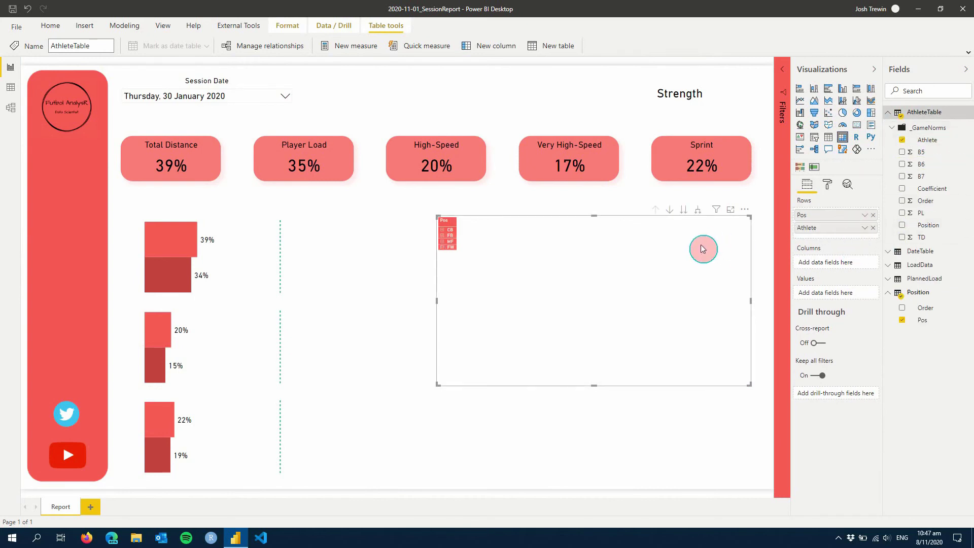
pyautogui.click(700, 213)
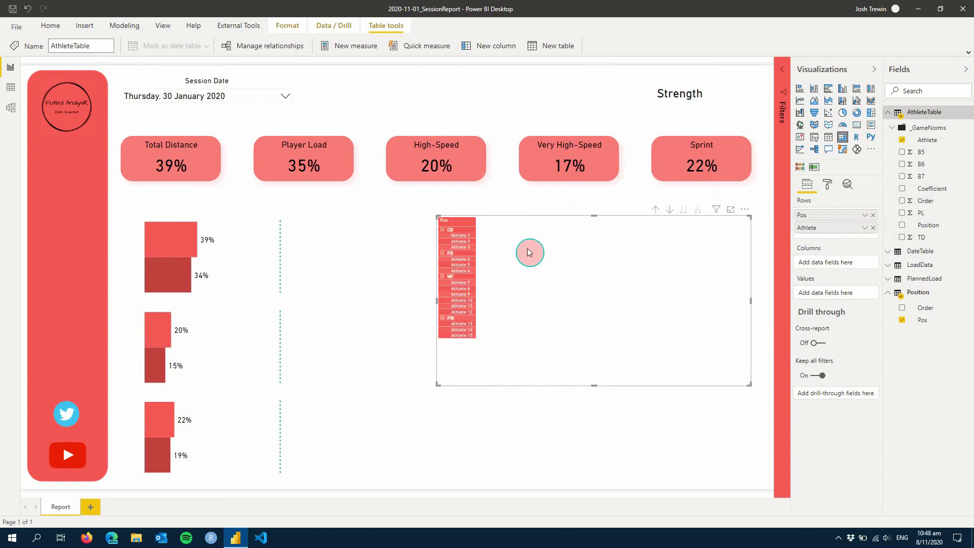
# Set the row header text to 14 pt and stretch the matrix down until Athlete 15 shows.
pyautogui.click(827, 184)
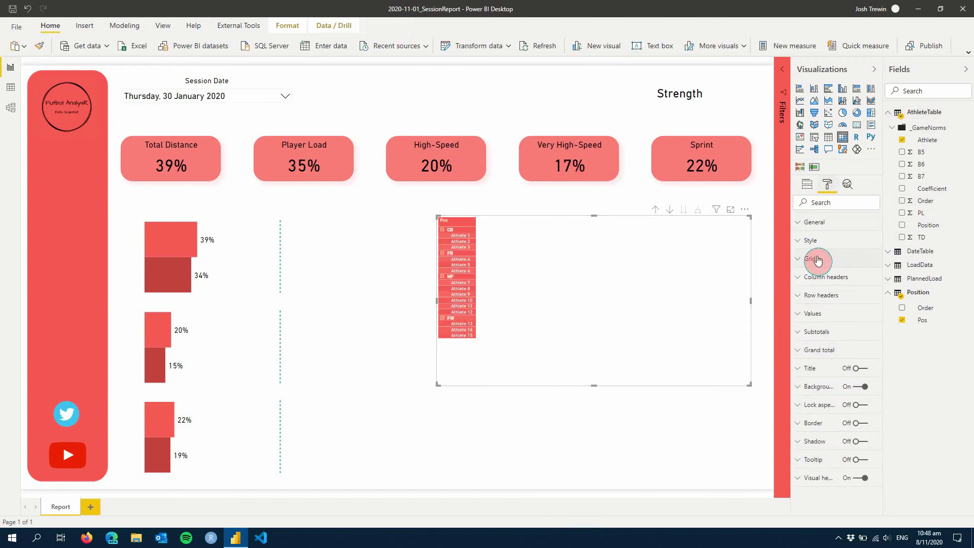
pyautogui.click(823, 296)
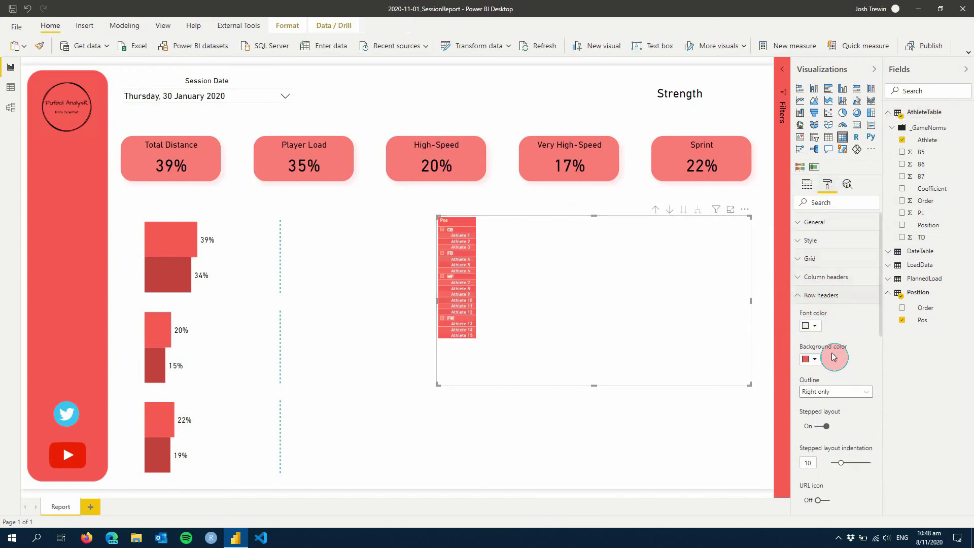
pyautogui.click(812, 327)
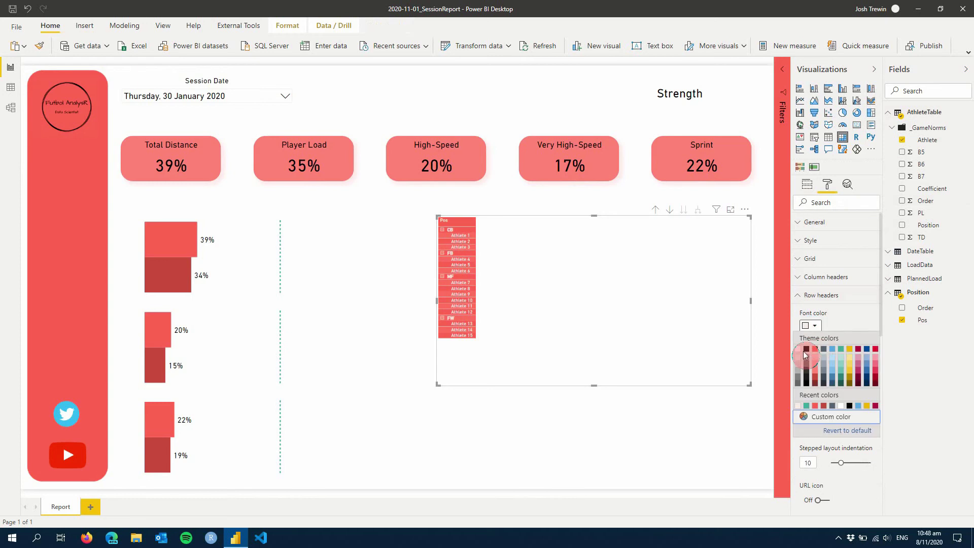
pyautogui.click(855, 332)
pyautogui.scroll(-3, 855, 332)
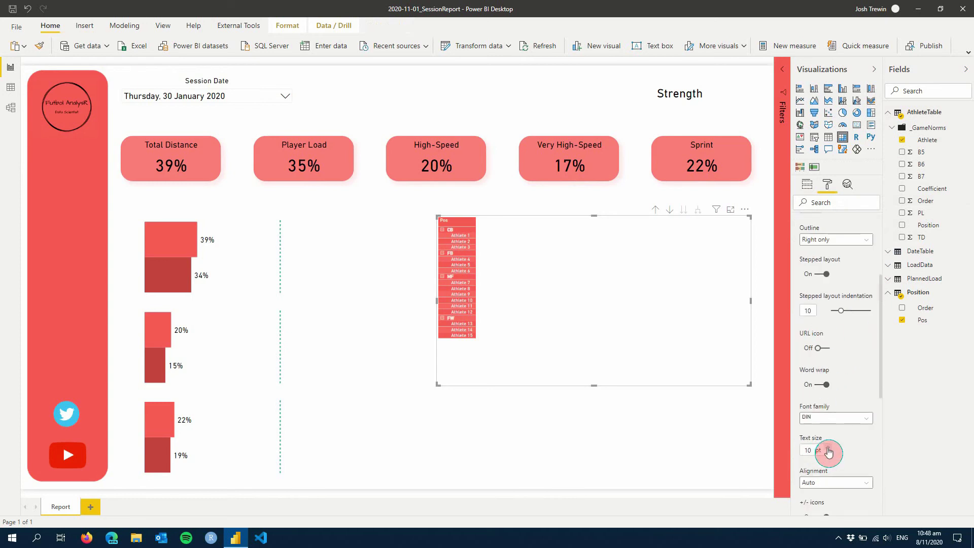
pyautogui.click(811, 451)
pyautogui.doubleClick(810, 450)
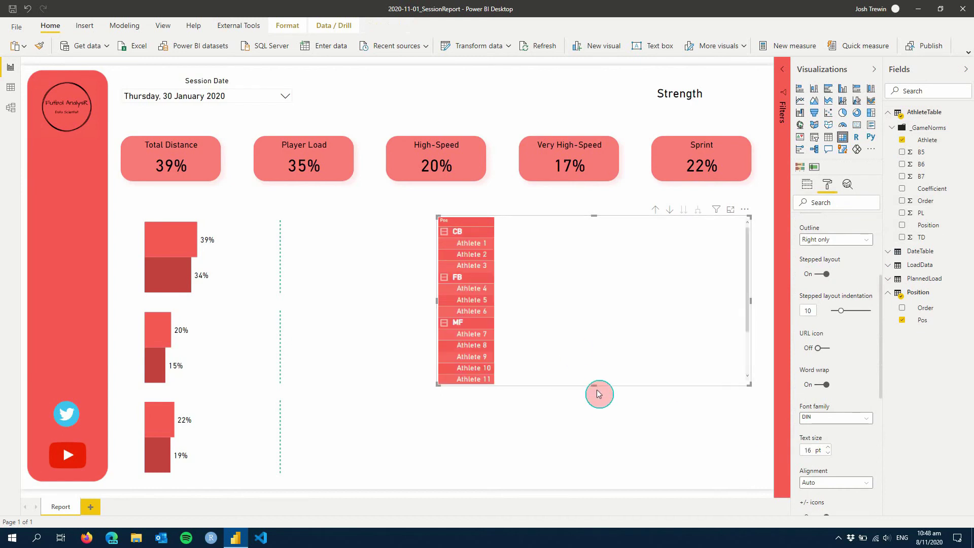
pyautogui.moveTo(592, 388); pyautogui.dragTo(588, 425)
pyautogui.doubleClick(812, 450)
pyautogui.write('14')
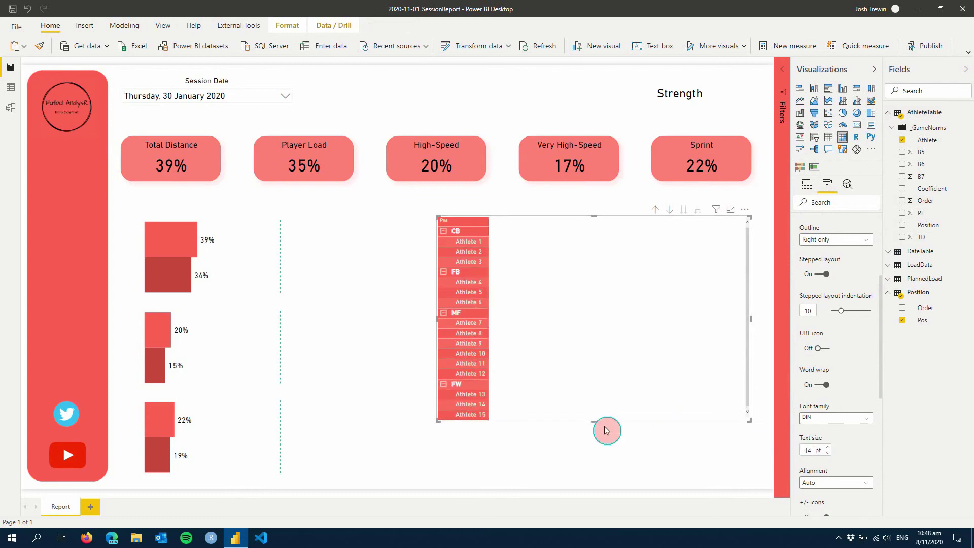
pyautogui.moveTo(595, 428); pyautogui.dragTo(595, 431)
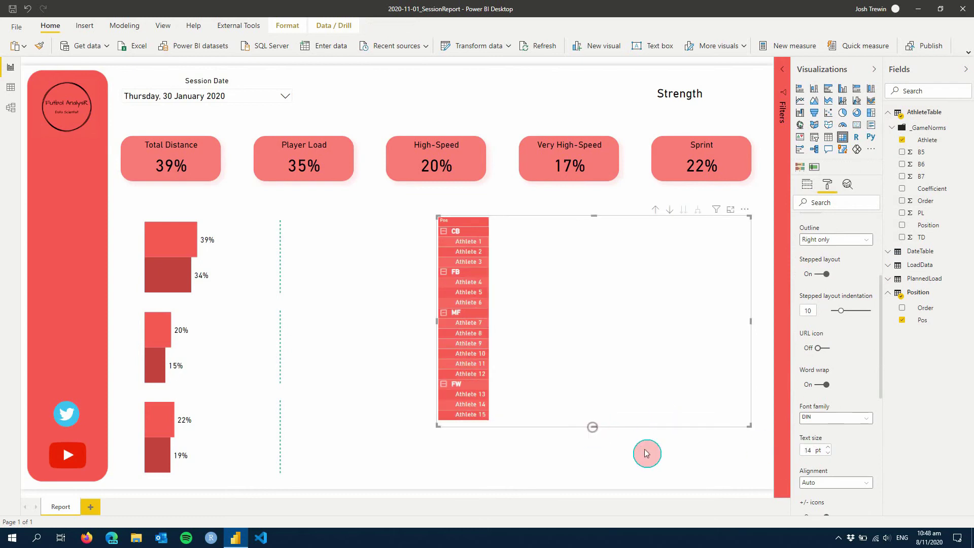
# Add Total Distance and Player Load from LoadData as matrix values.
pyautogui.click(806, 185)
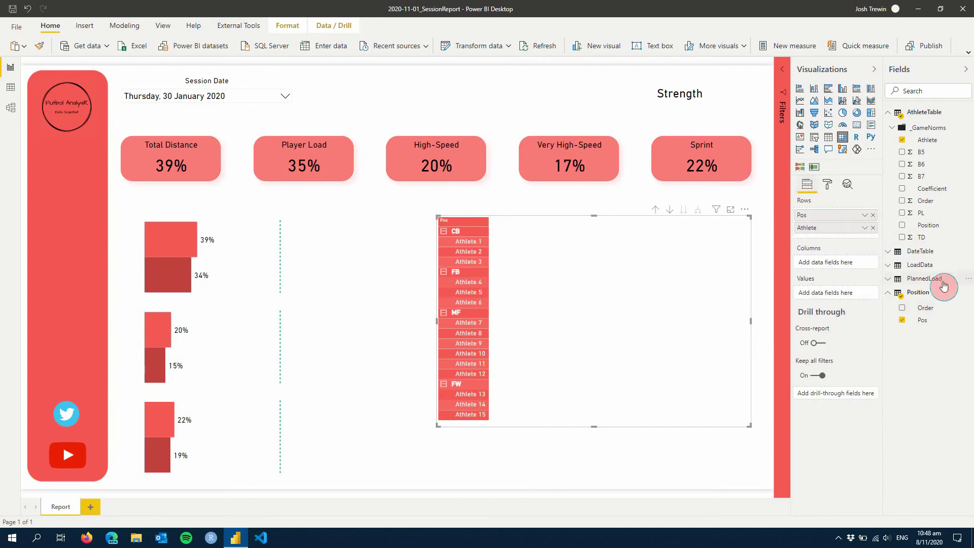
pyautogui.click(887, 116)
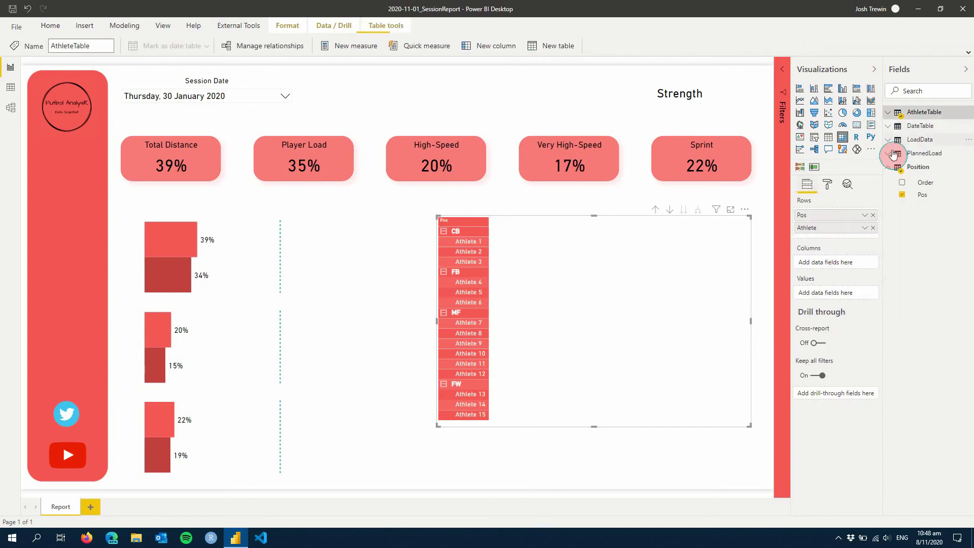
pyautogui.click(890, 171)
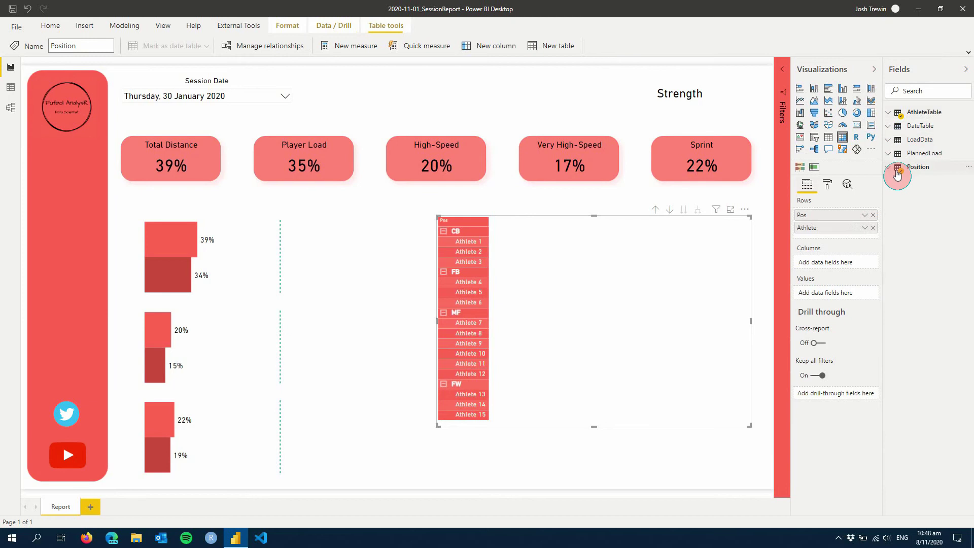
pyautogui.click(893, 145)
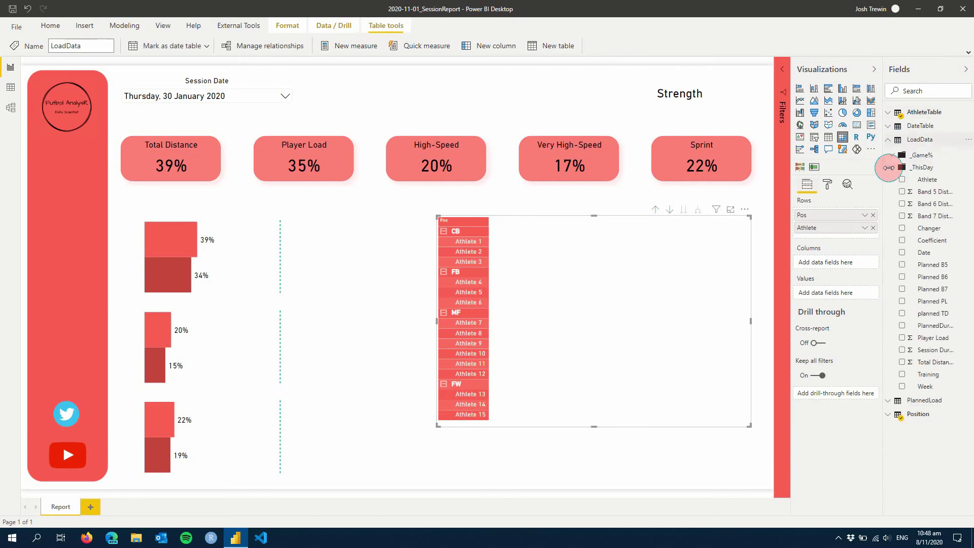
pyautogui.moveTo(932, 365); pyautogui.dragTo(869, 295)
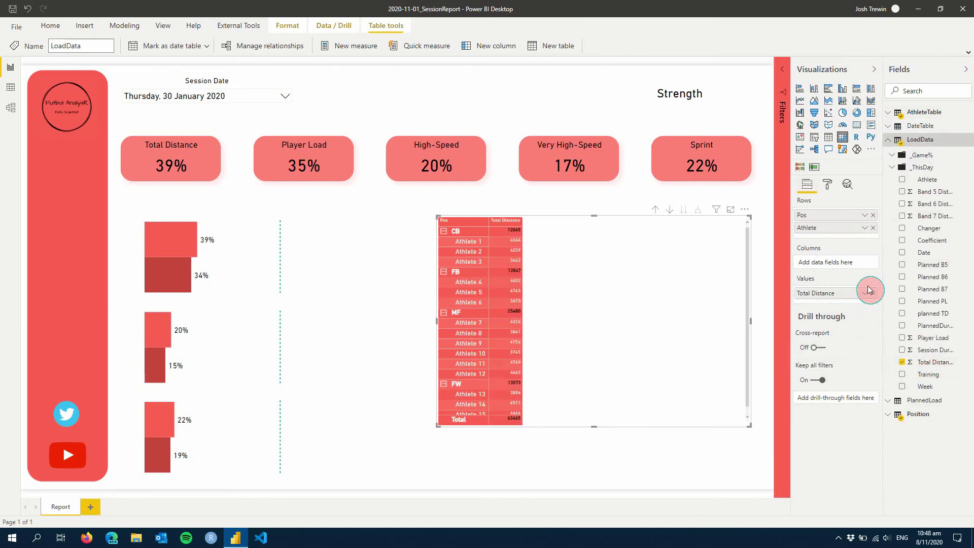
pyautogui.moveTo(934, 338); pyautogui.dragTo(842, 302)
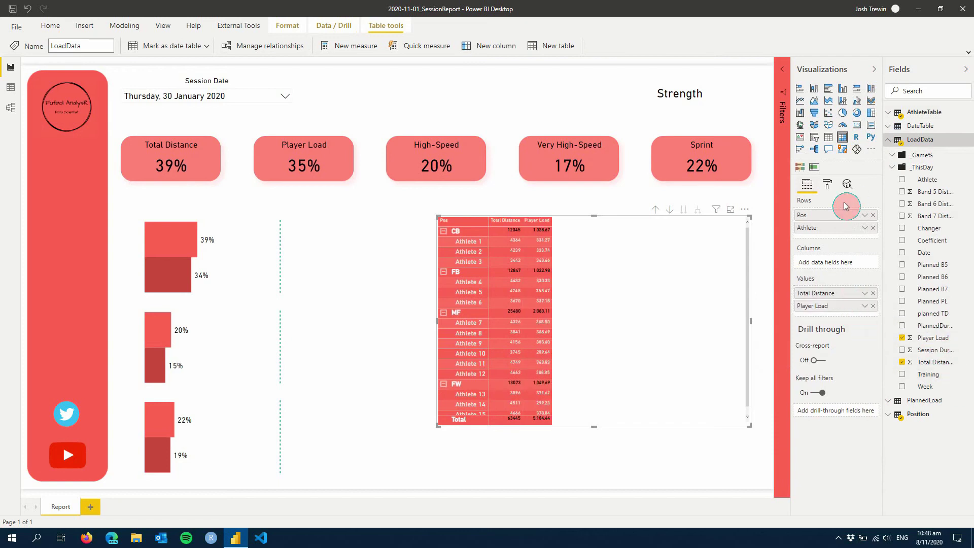
# Enlarge the matrix's value text size to 12 pt under Format > Values.
pyautogui.click(827, 184)
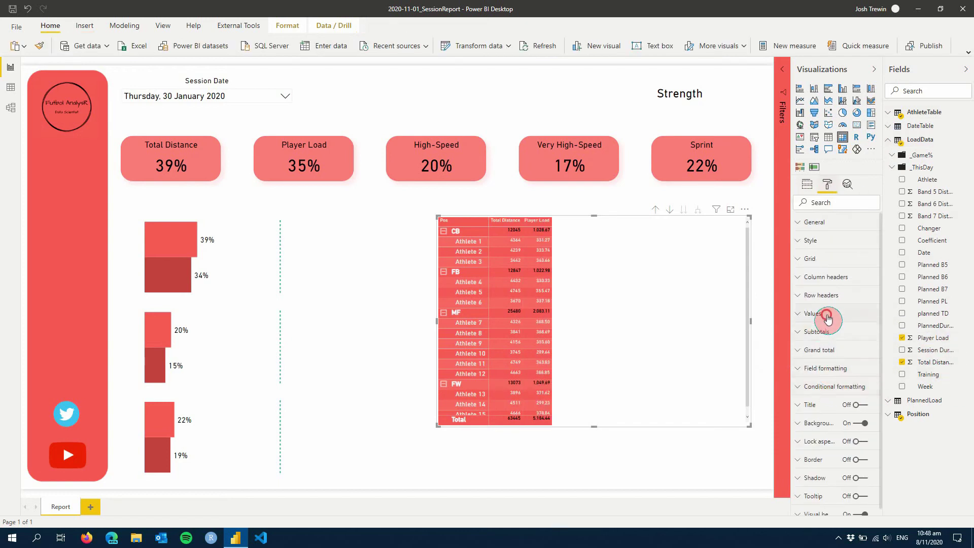
pyautogui.click(813, 314)
pyautogui.scroll(-3, 832, 459)
pyautogui.scroll(-3, 832, 455)
pyautogui.click(816, 381)
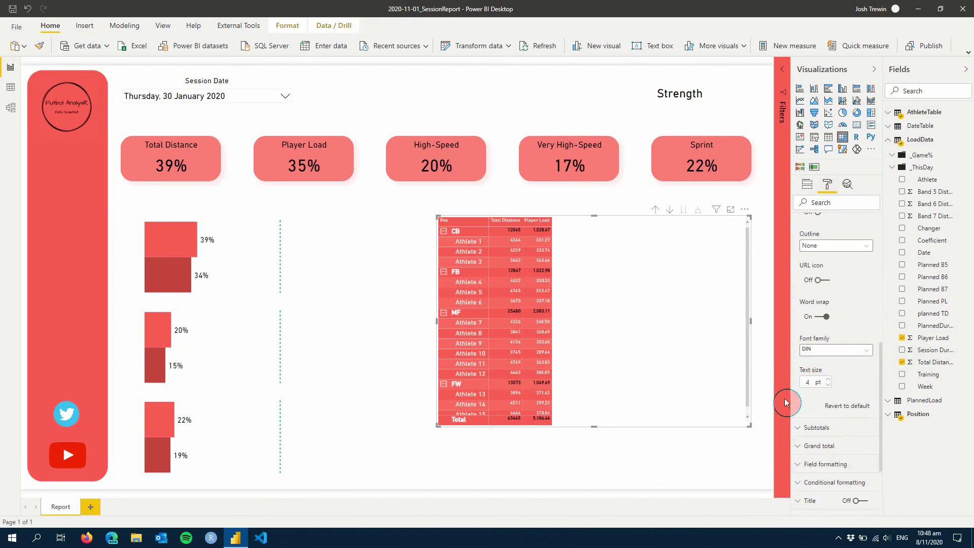
pyautogui.write('12')
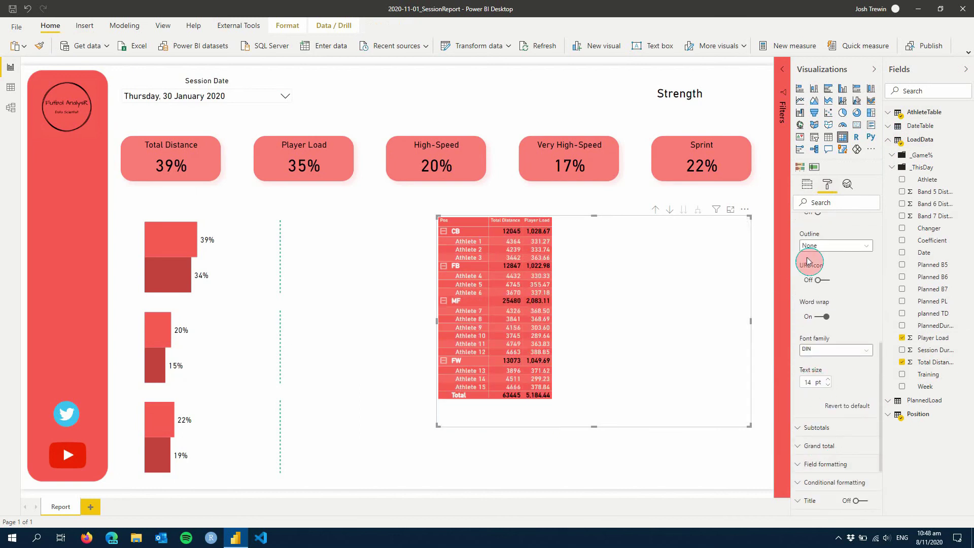
pyautogui.scroll(4, 847, 304)
pyautogui.scroll(3, 837, 254)
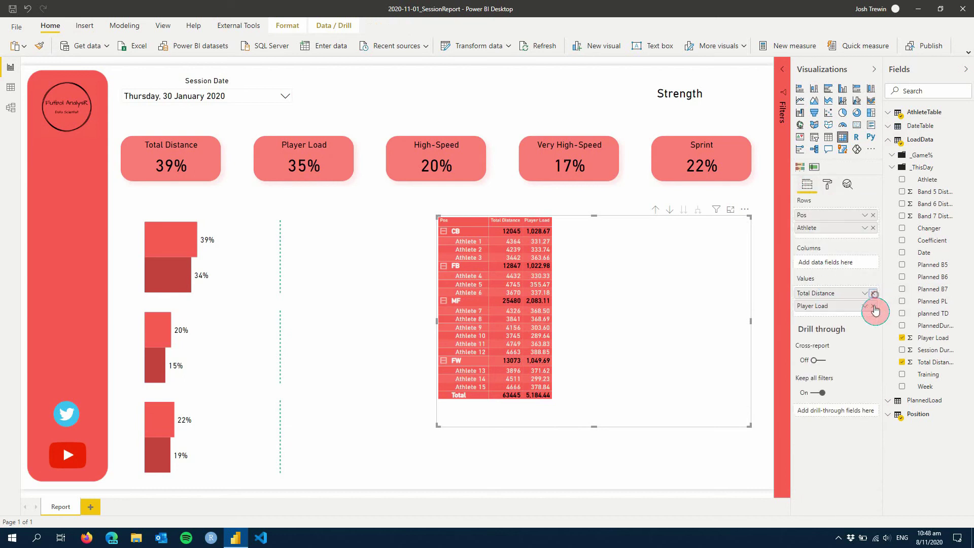
# Remove Player Load and Total Distance from the matrix Values well.
pyautogui.click(873, 306)
pyautogui.click(873, 294)
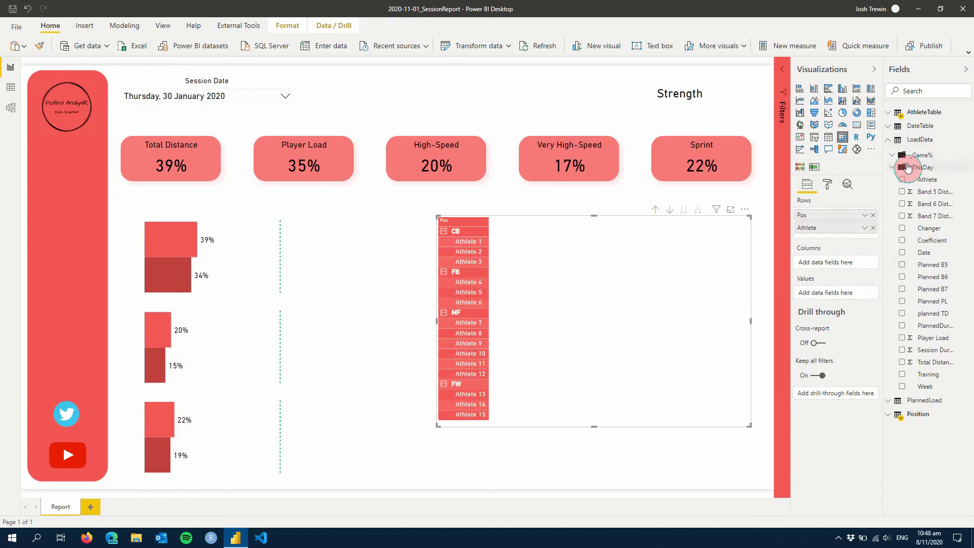
pyautogui.click(895, 160)
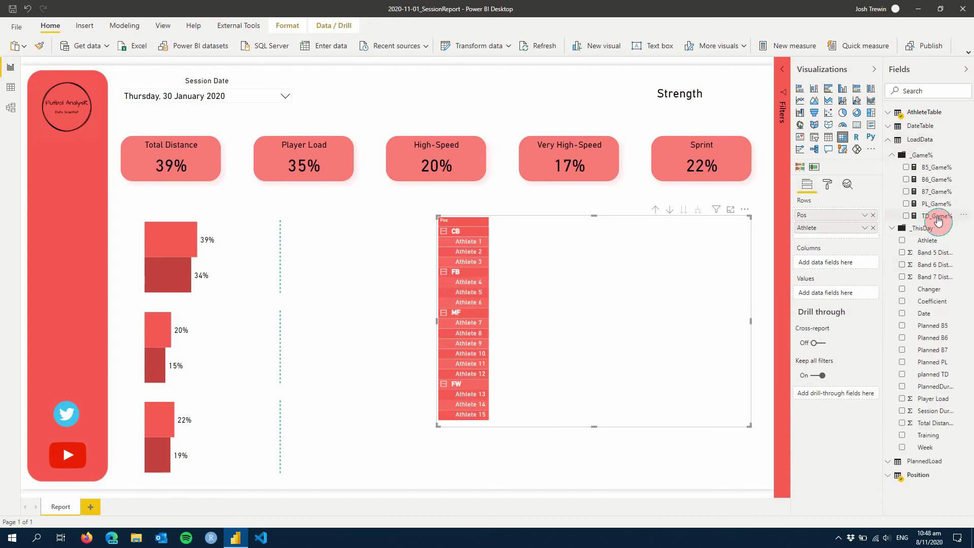
# Add TD, PL, B7, B6 and B5_Game% to Values, with B5_Game% moved to third position.
pyautogui.moveTo(938, 221); pyautogui.dragTo(853, 294)
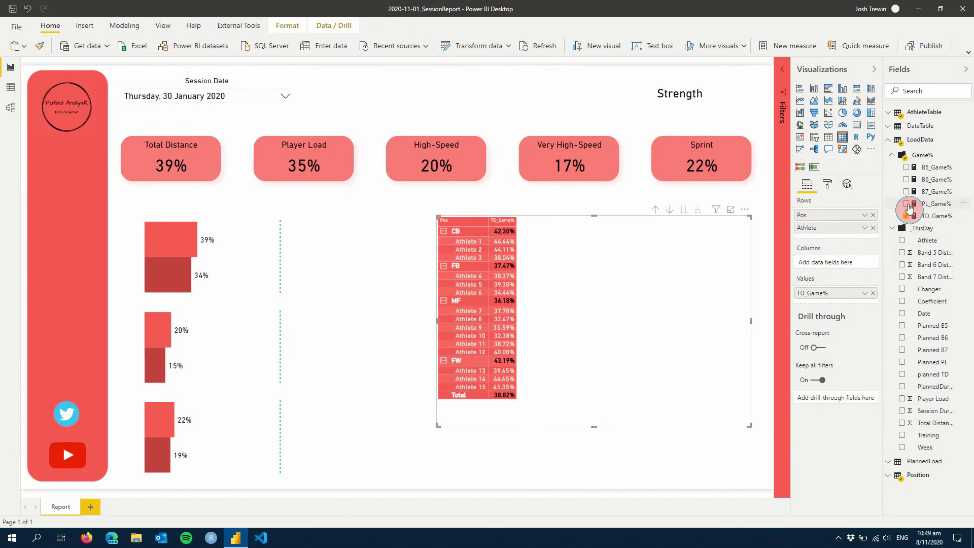
pyautogui.click(906, 204)
pyautogui.click(906, 192)
pyautogui.click(906, 179)
pyautogui.click(907, 167)
pyautogui.moveTo(825, 327); pyautogui.dragTo(825, 358)
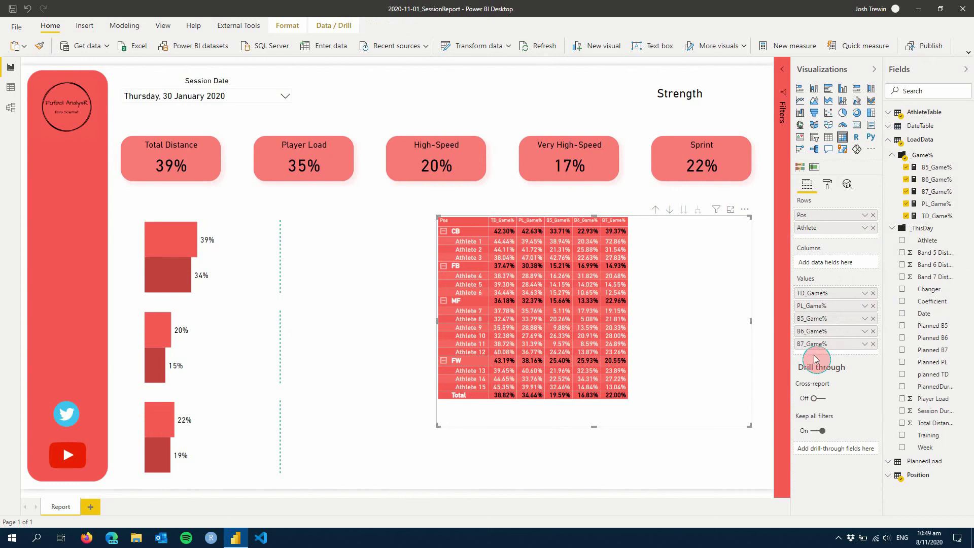
# Rename TD_Game% to 'Total Distance' and PL_Game% to 'Player Load' in the matrix.
pyautogui.doubleClick(821, 297)
pyautogui.write('Total Dis')
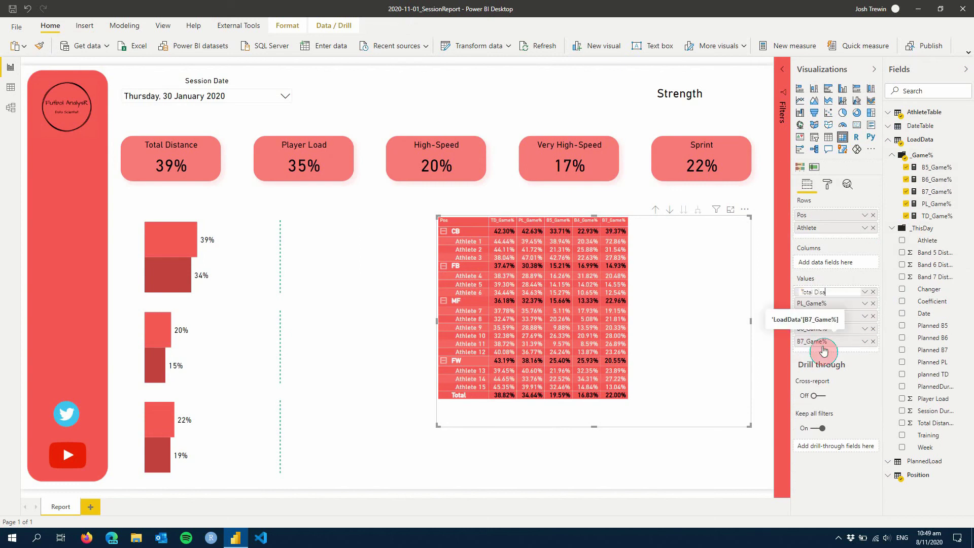
pyautogui.write('tance')
pyautogui.press('Return')
pyautogui.doubleClick(814, 304)
pyautogui.write('Play')
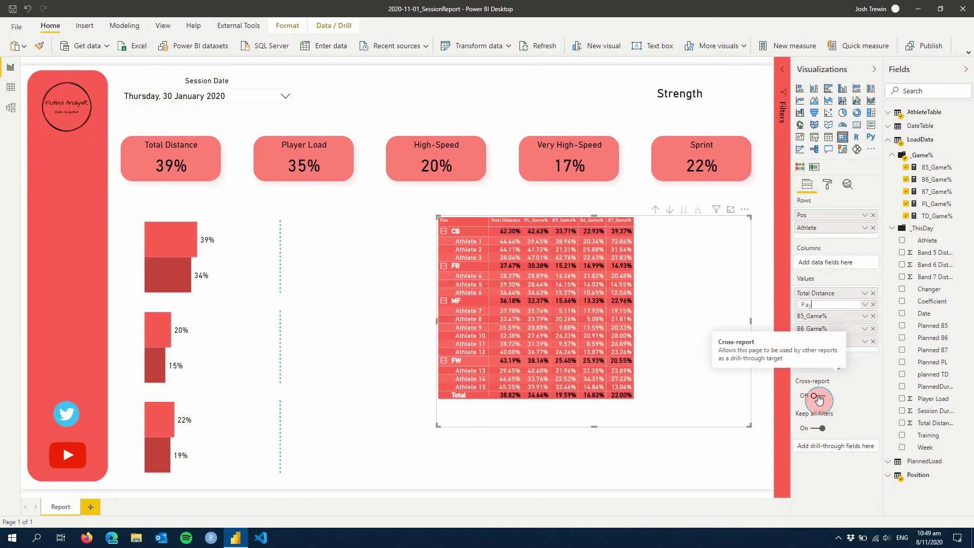
pyautogui.write('er Load')
pyautogui.press('Return')
# Rename B5, B6 and B7_Game% to 'High-Speed', 'Very High-Speed' and 'Sprint'.
pyautogui.doubleClick(817, 317)
pyautogui.write('High-Speed')
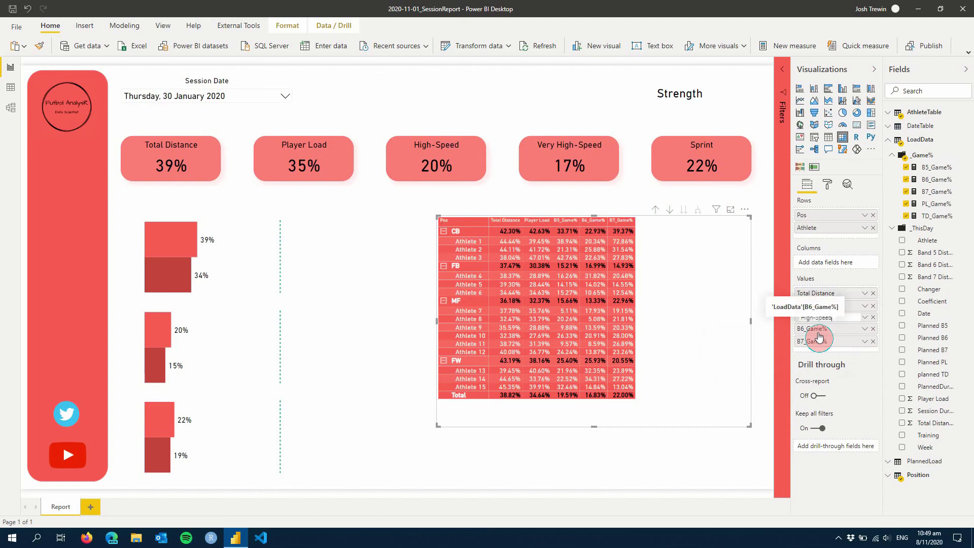
pyautogui.press('Return')
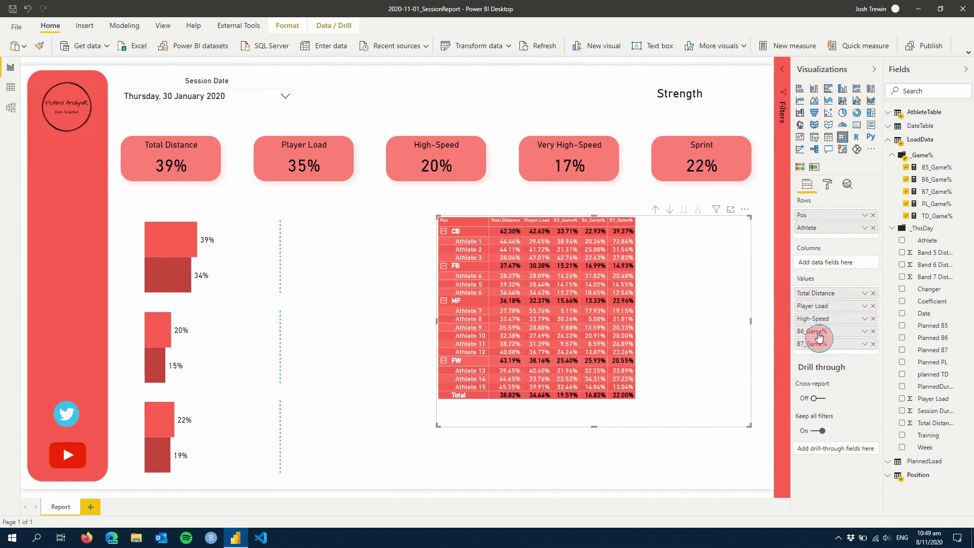
pyautogui.doubleClick(820, 333)
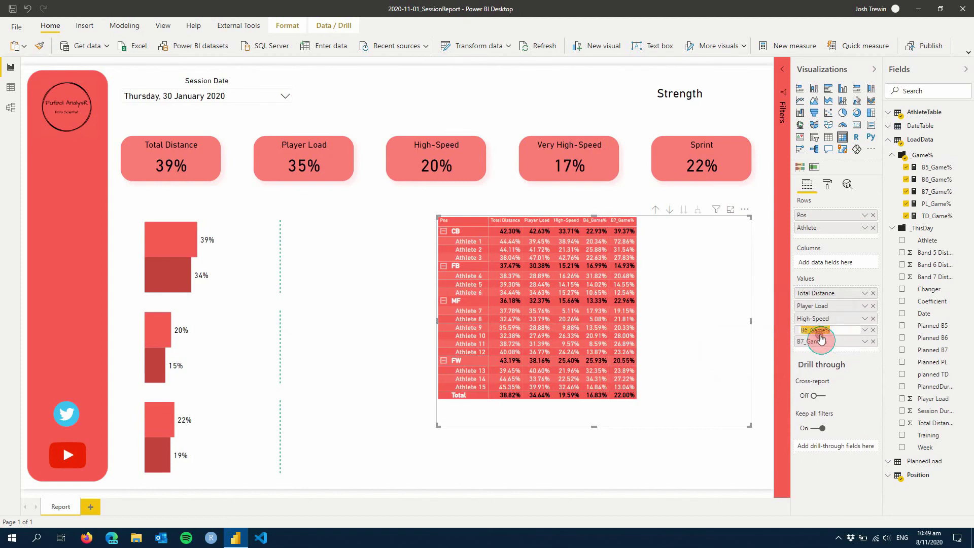
pyautogui.write('Very')
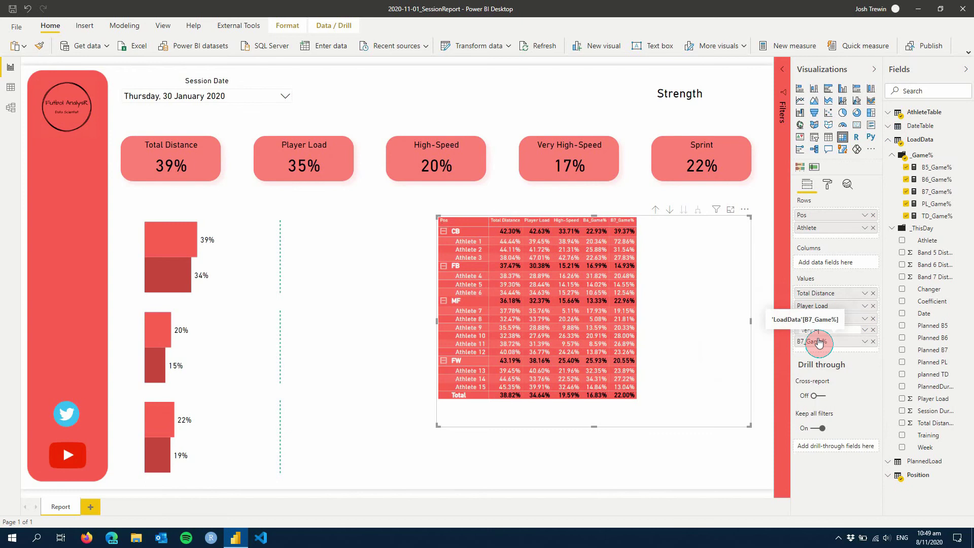
pyautogui.write(' High-Speed')
pyautogui.doubleClick(819, 343)
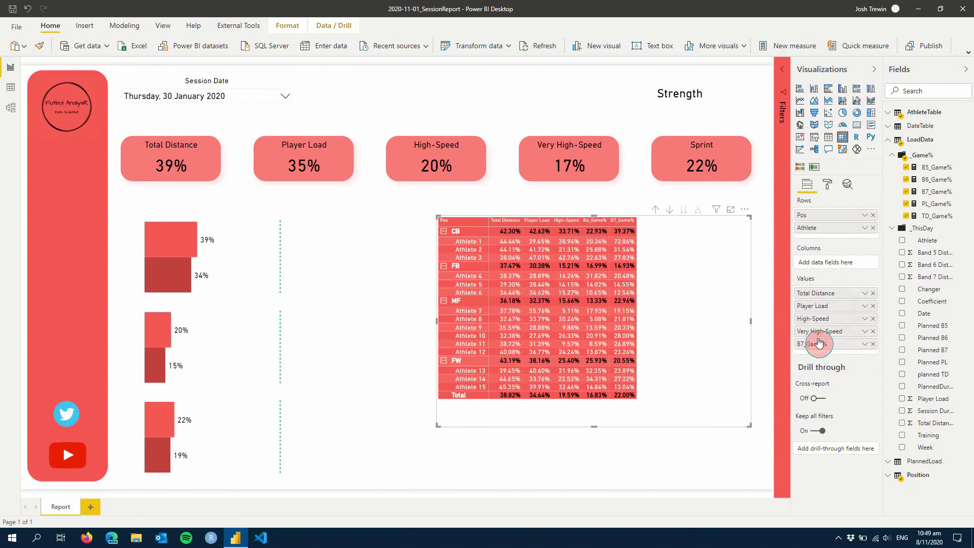
pyautogui.write('Sprint')
pyautogui.press('Return')
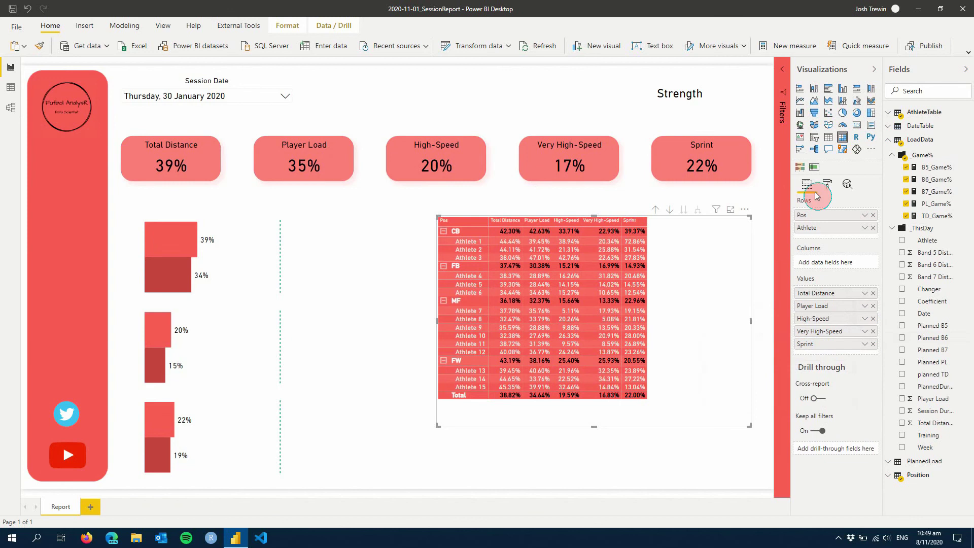
# Set the matrix column headers to 14 pt text with centre alignment.
pyautogui.click(824, 187)
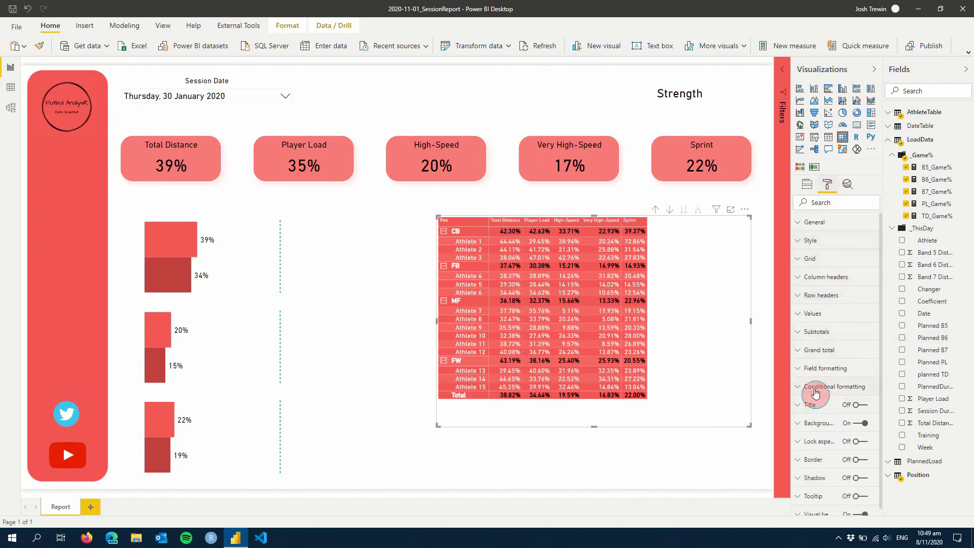
pyautogui.click(832, 279)
pyautogui.scroll(-3, 832, 454)
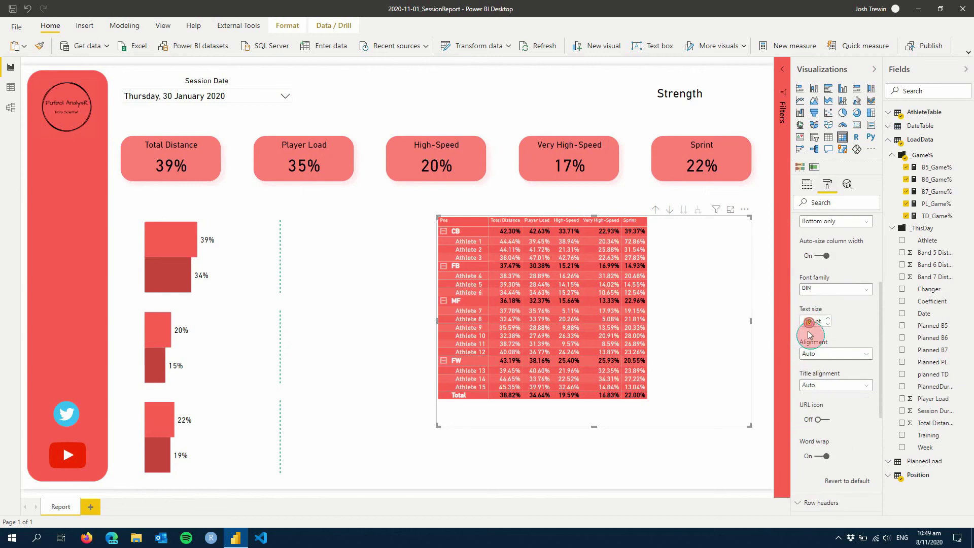
pyautogui.write('14')
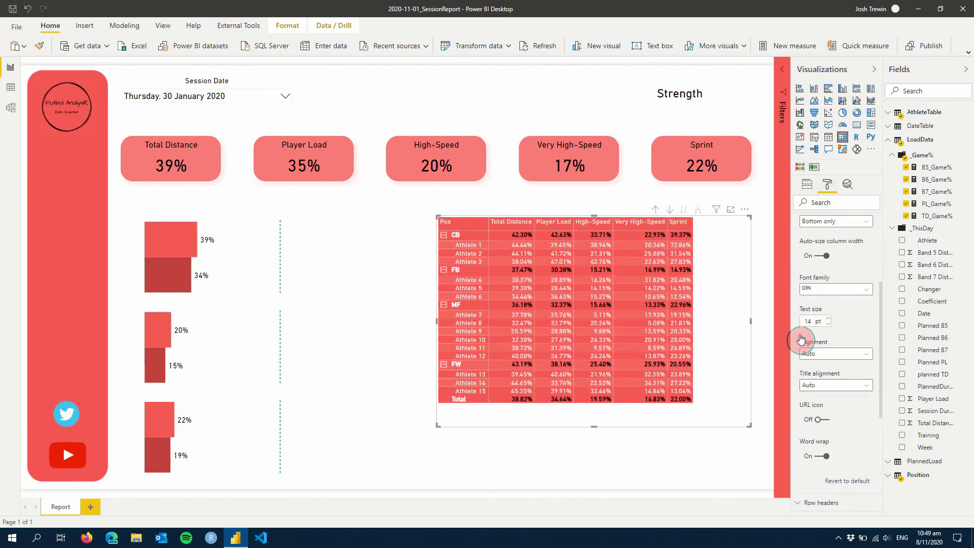
pyautogui.click(823, 387)
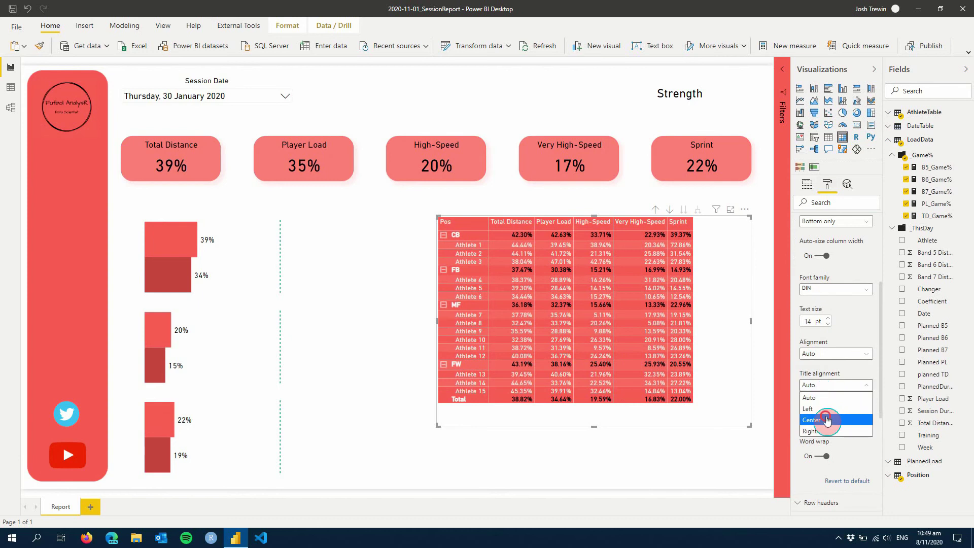
pyautogui.click(845, 421)
pyautogui.scroll(2, 847, 335)
pyautogui.scroll(-1, 842, 364)
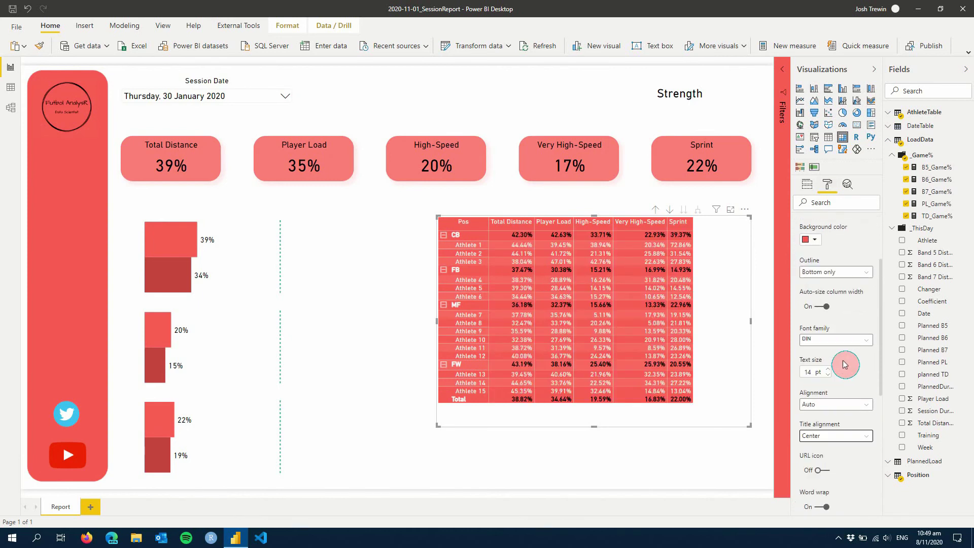
pyautogui.click(845, 404)
pyautogui.click(829, 441)
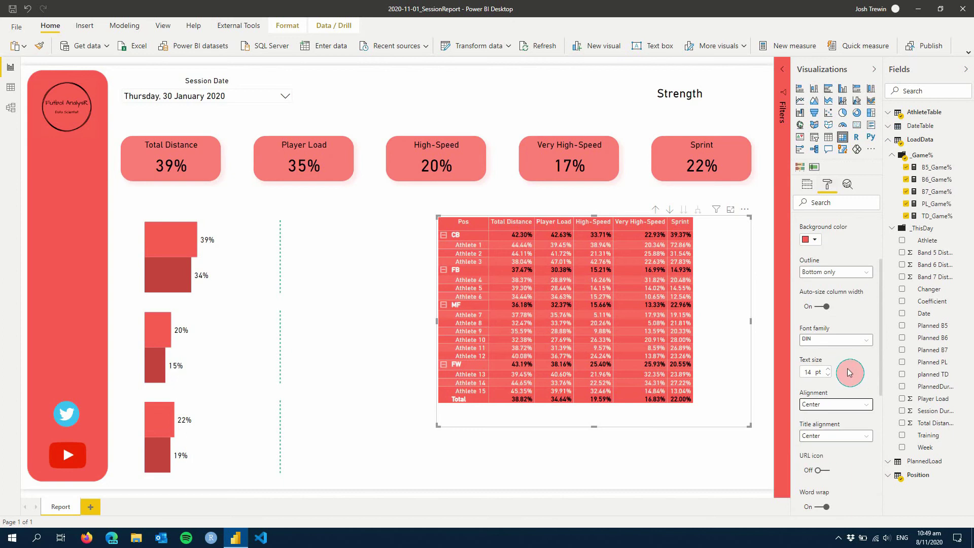
pyautogui.scroll(2, 829, 344)
# Give the Total Distance values 0 decimal places and centre alignment.
pyautogui.click(807, 276)
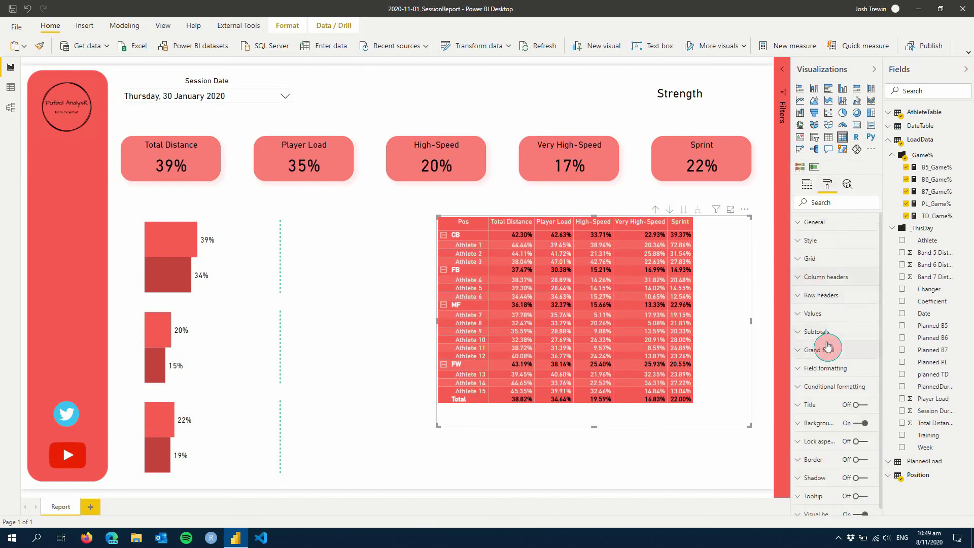
pyautogui.click(823, 378)
pyautogui.scroll(-2, 827, 375)
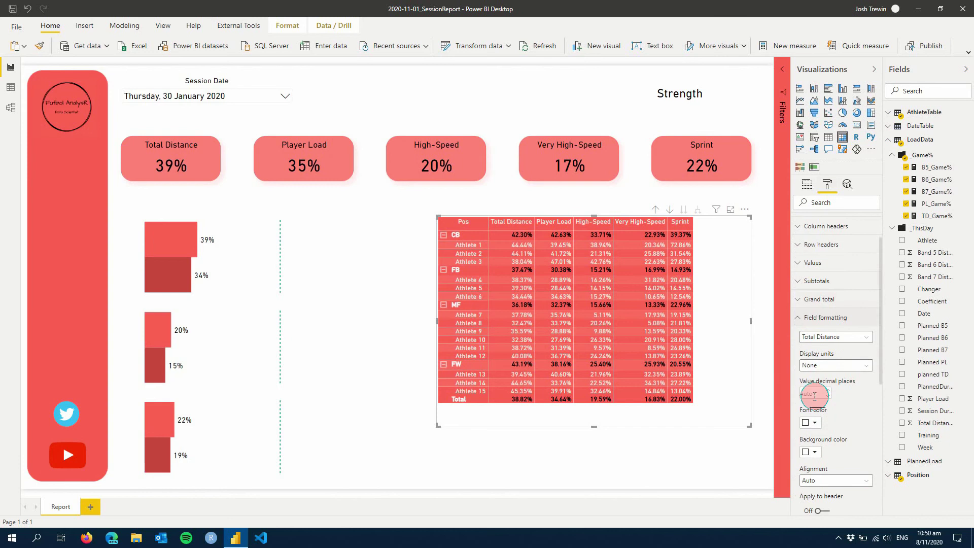
pyautogui.click(819, 424)
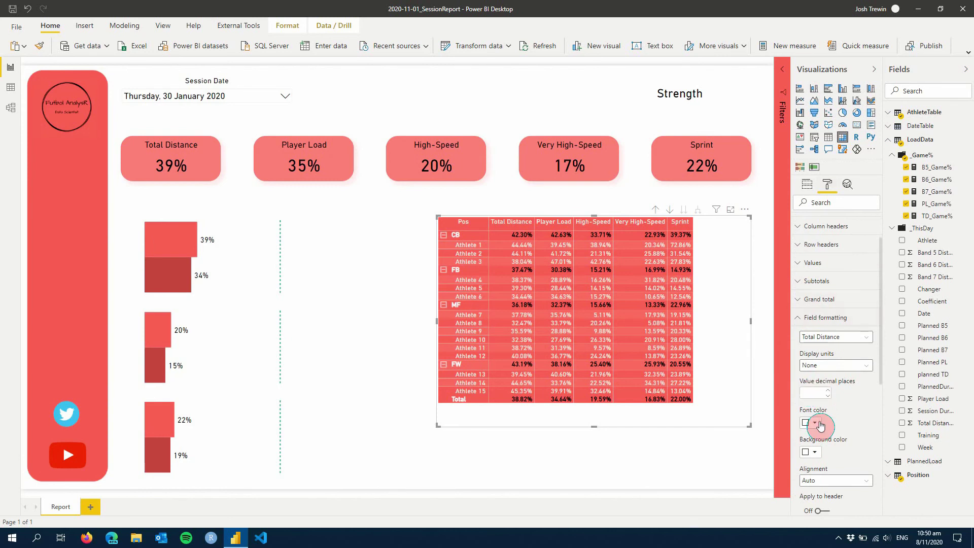
pyautogui.write('0')
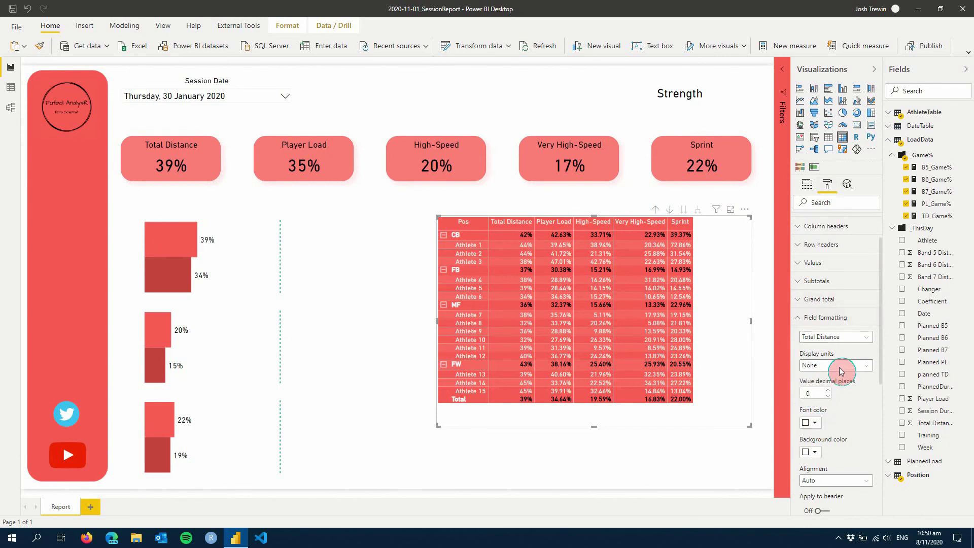
pyautogui.click(836, 338)
pyautogui.click(832, 357)
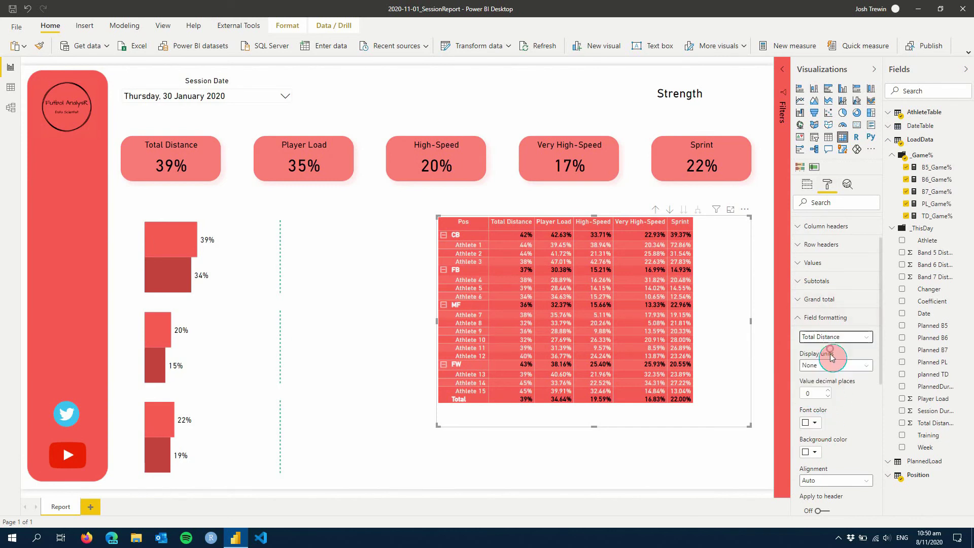
pyautogui.click(832, 481)
pyautogui.click(828, 462)
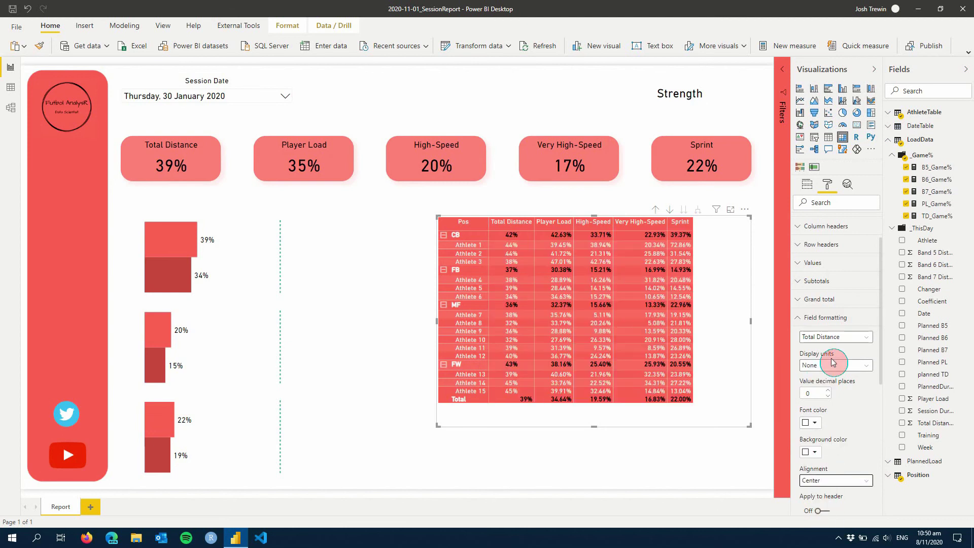
# Centre the Player Load values and give High-Speed 0 decimals with centre alignment.
pyautogui.click(835, 337)
pyautogui.click(833, 361)
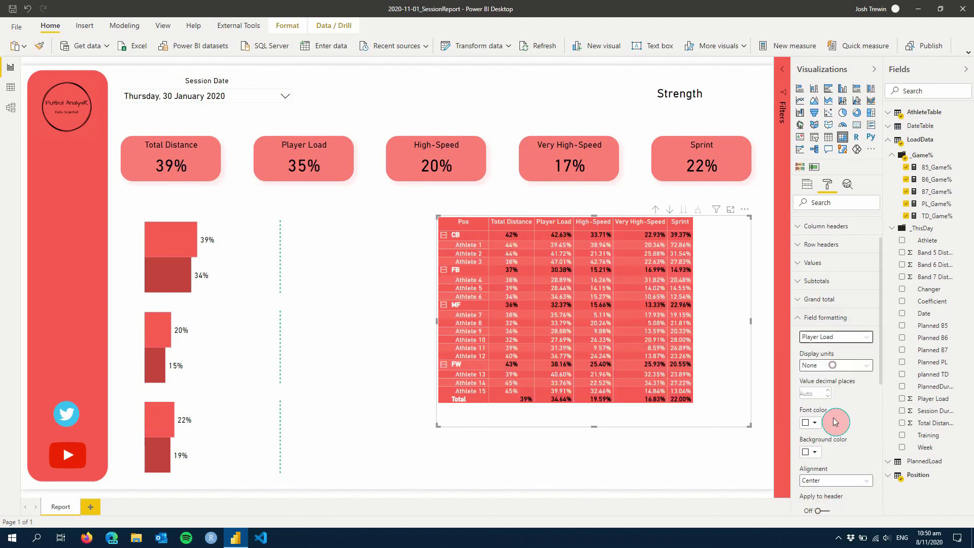
pyautogui.click(826, 481)
pyautogui.click(817, 458)
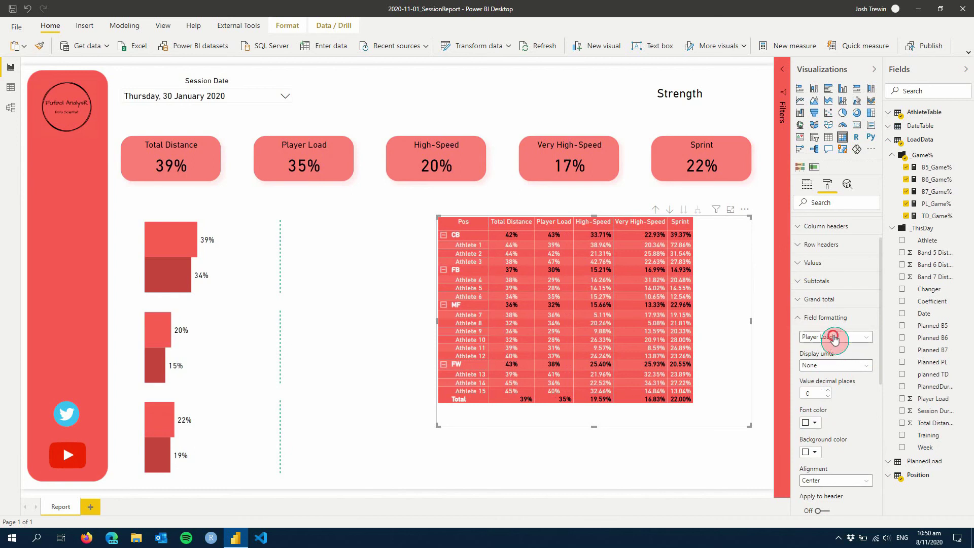
pyautogui.click(835, 337)
pyautogui.click(830, 373)
pyautogui.click(808, 394)
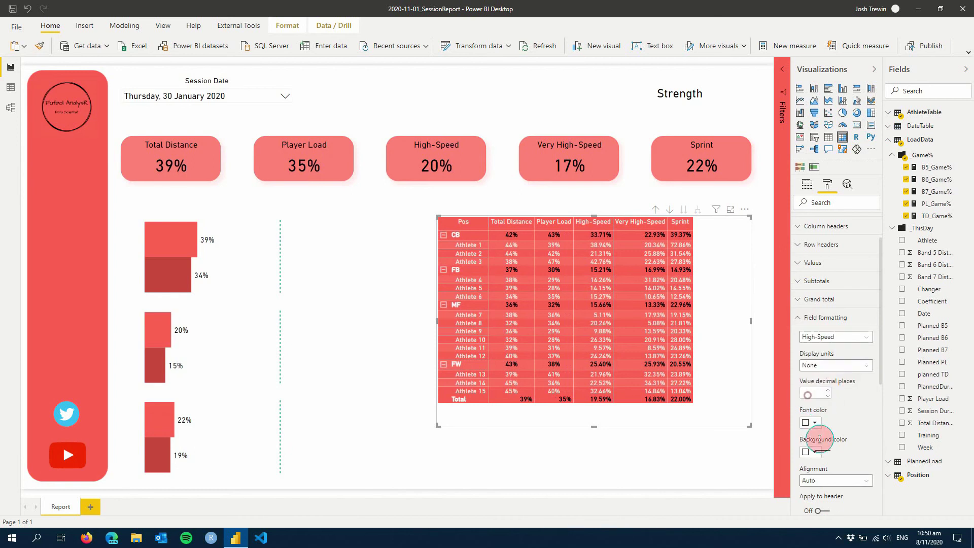
pyautogui.write('0')
pyautogui.click(826, 481)
pyautogui.click(813, 459)
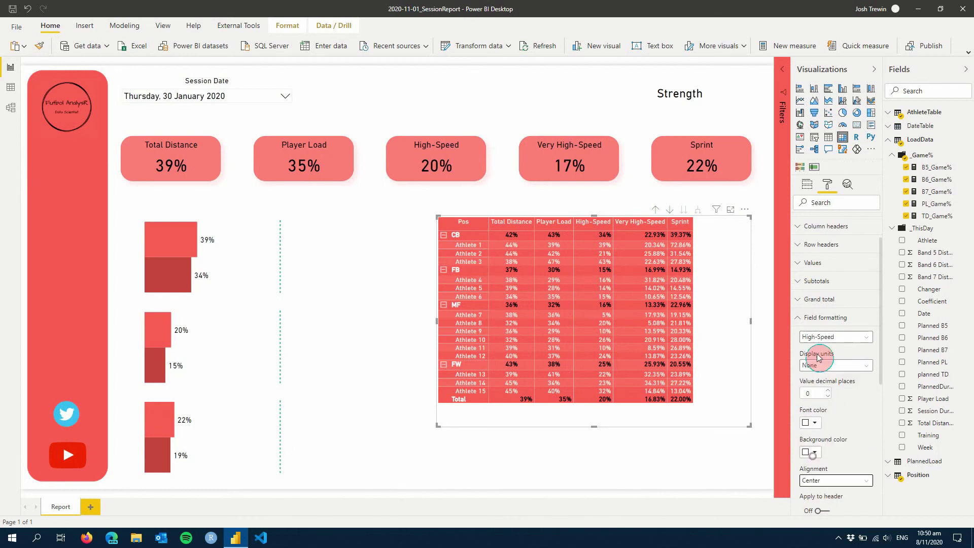
# Give Very High-Speed 0 decimals with centre alignment, and set Sprint to 0 decimals.
pyautogui.click(824, 338)
pyautogui.click(828, 383)
pyautogui.click(808, 393)
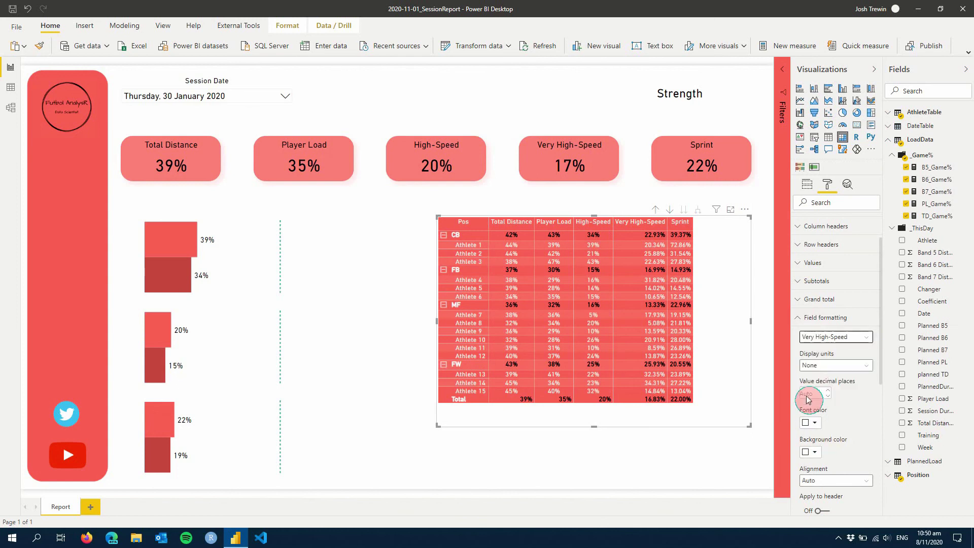
pyautogui.write('0')
pyautogui.click(836, 482)
pyautogui.click(813, 459)
pyautogui.click(835, 338)
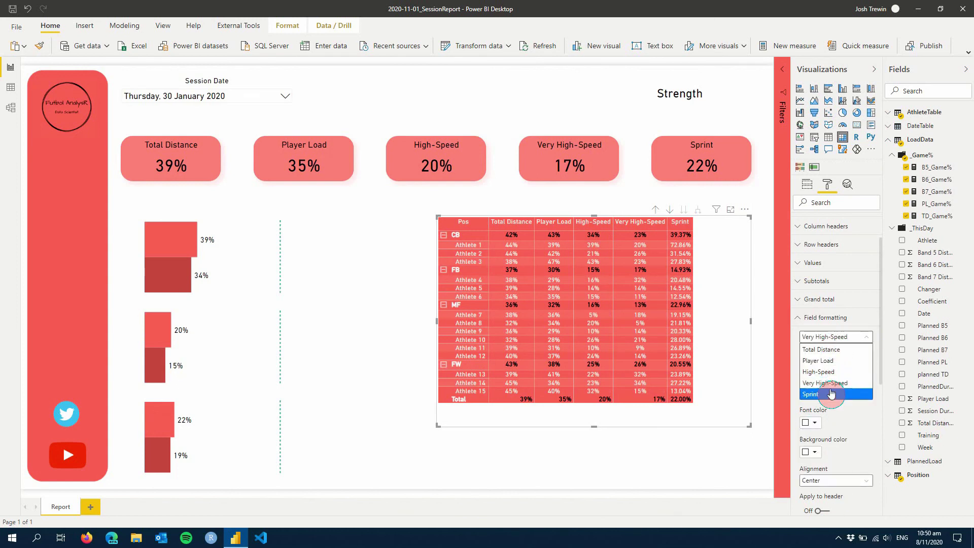
pyautogui.click(834, 392)
pyautogui.click(808, 392)
pyautogui.write('0')
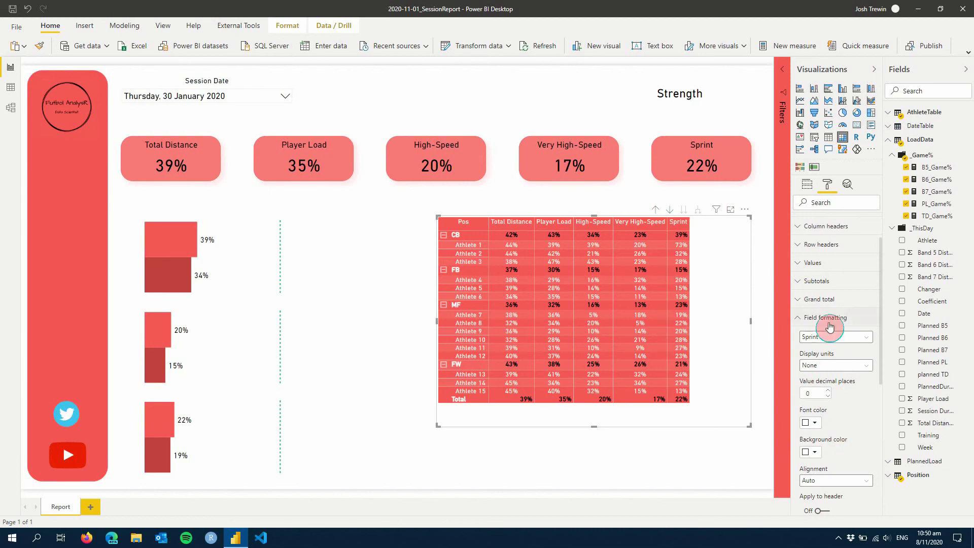
pyautogui.click(829, 317)
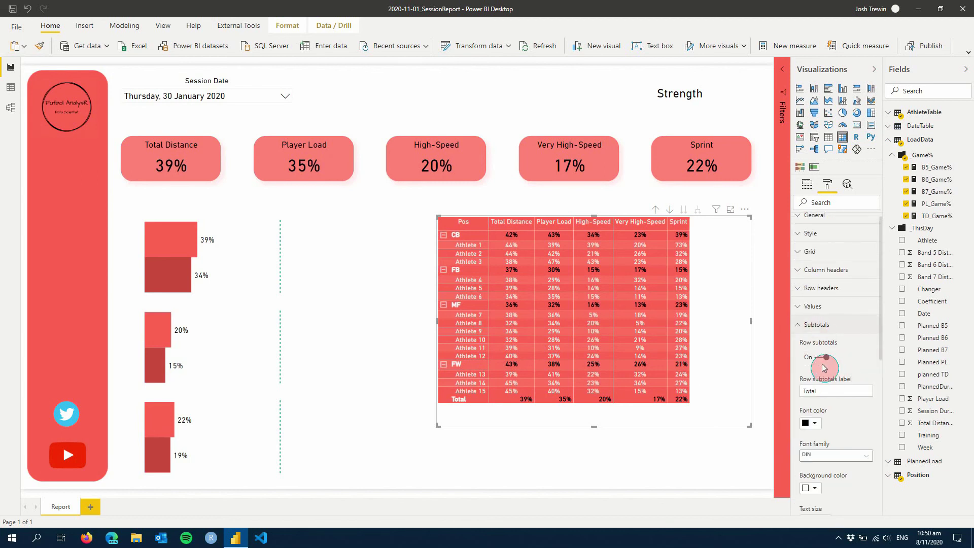
# Turn off the matrix row subtotals and widen the Sprint column.
pyautogui.click(825, 359)
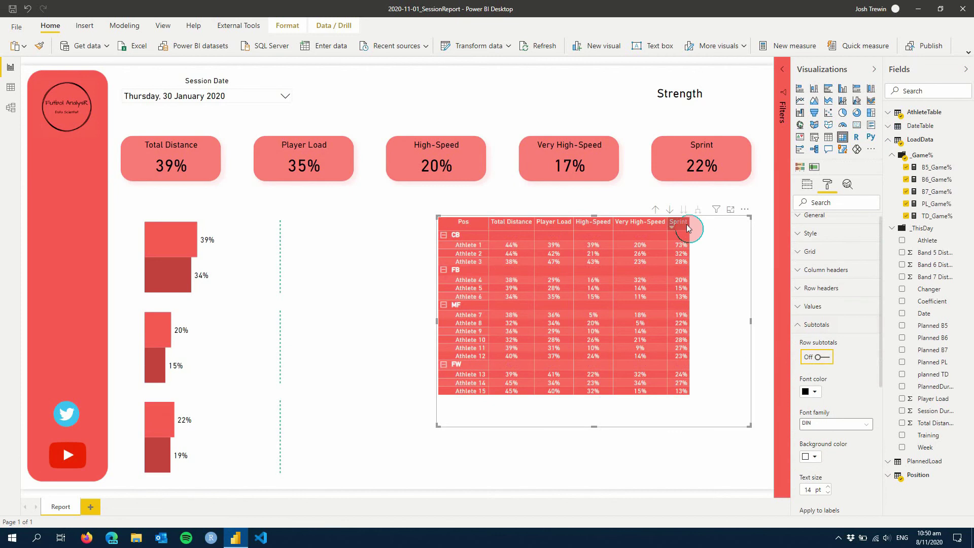
pyautogui.moveTo(690, 224); pyautogui.dragTo(704, 224)
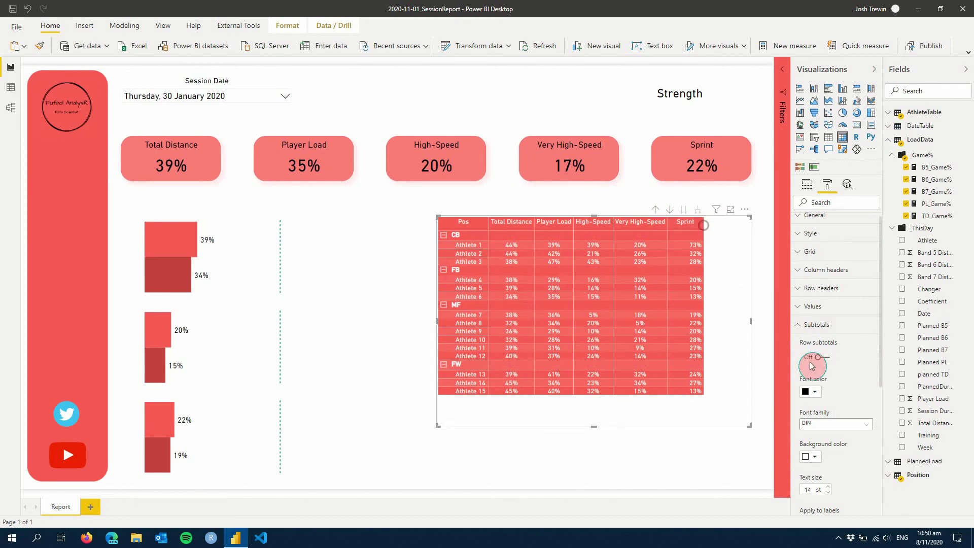
pyautogui.click(812, 331)
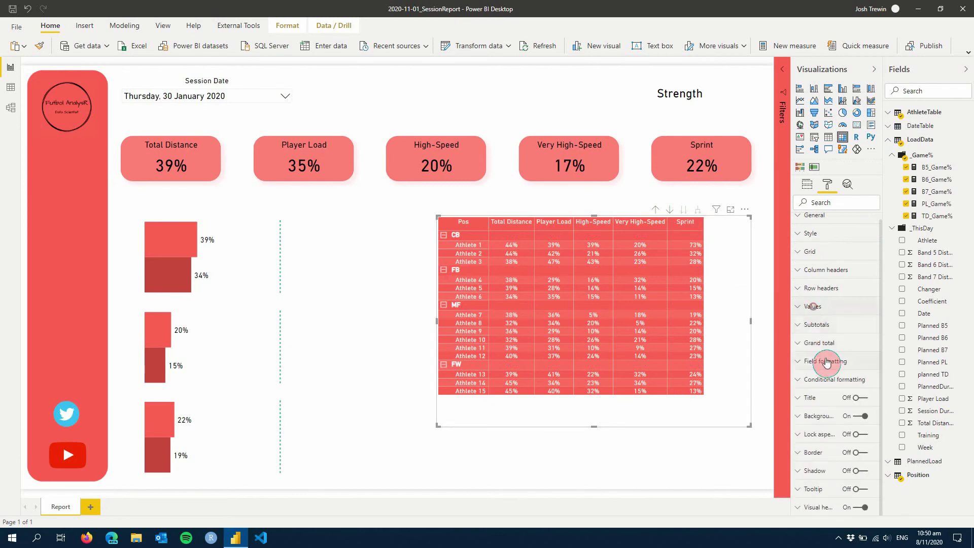
# Centre the Sprint values and widen the Very High-Speed and High-Speed columns.
pyautogui.click(821, 384)
pyautogui.click(826, 362)
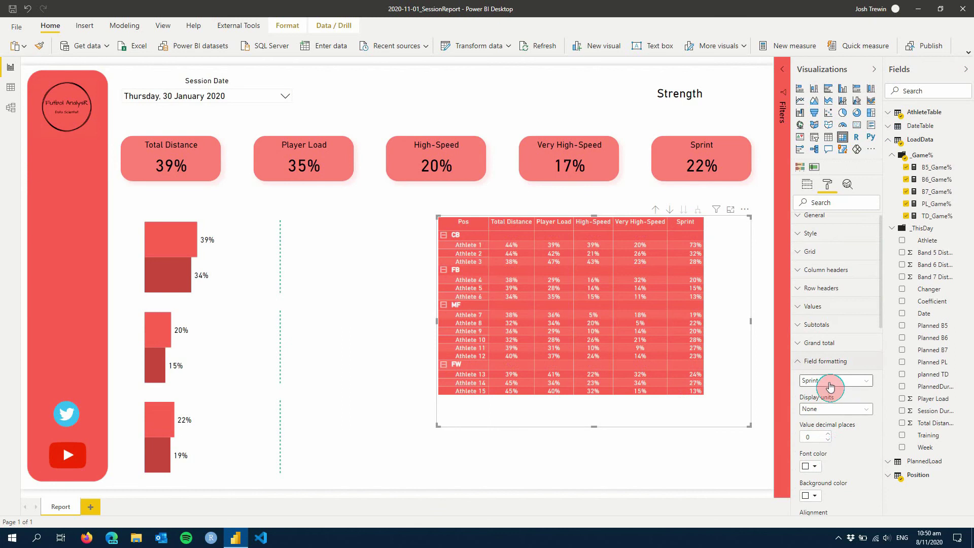
pyautogui.scroll(-2, 823, 507)
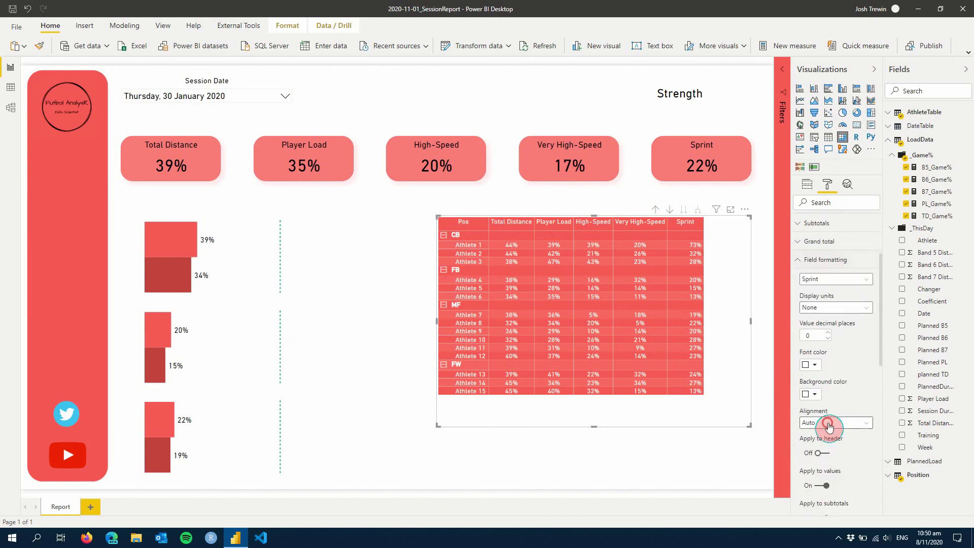
pyautogui.click(828, 425)
pyautogui.click(827, 456)
pyautogui.click(813, 261)
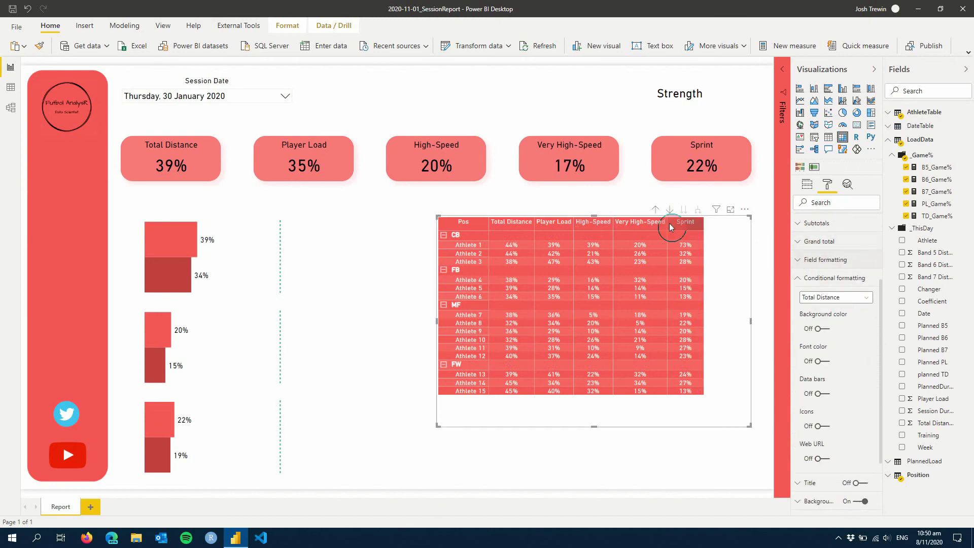
pyautogui.moveTo(668, 223); pyautogui.dragTo(676, 223)
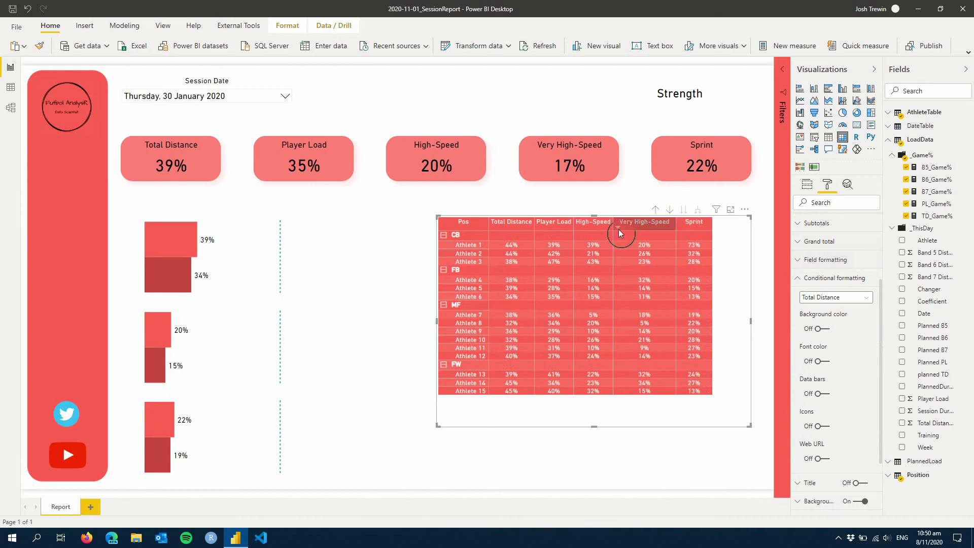
pyautogui.moveTo(613, 224); pyautogui.dragTo(543, 228)
# Make the matrix value text black on a white cell background.
pyautogui.click(808, 280)
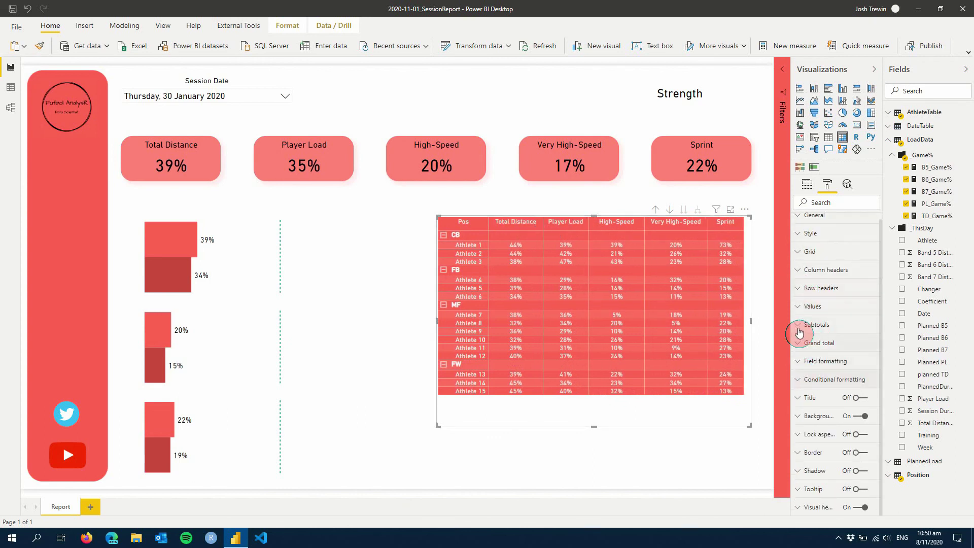
pyautogui.click(797, 308)
pyautogui.click(811, 337)
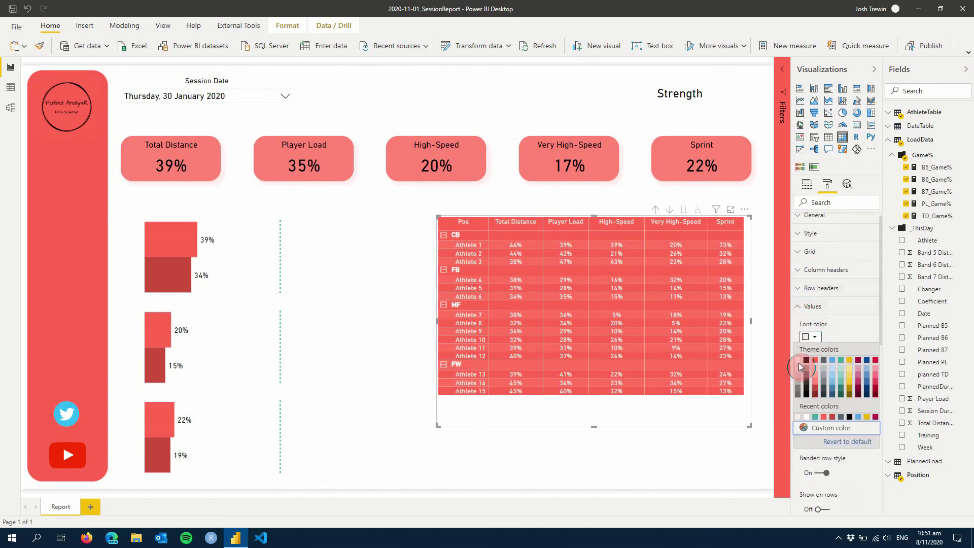
pyautogui.click(806, 361)
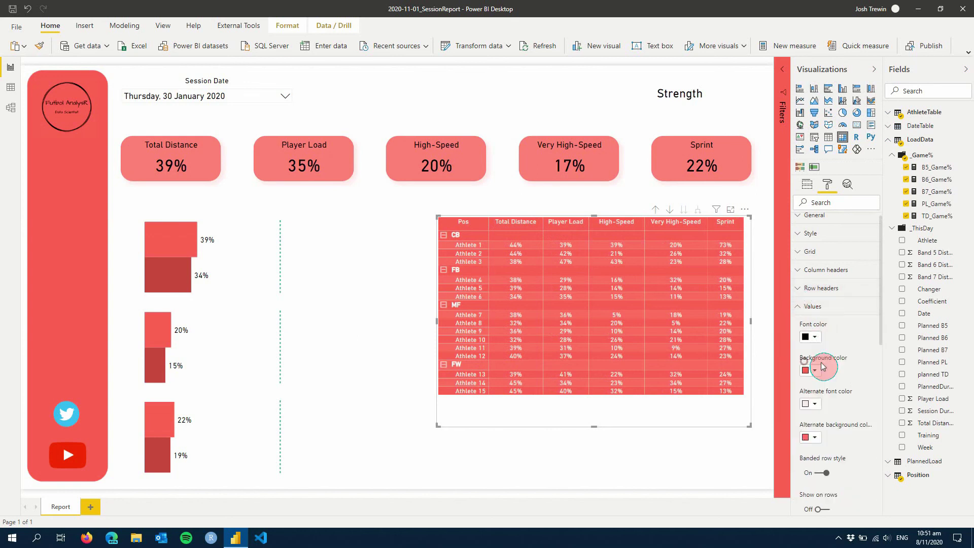
pyautogui.click(814, 371)
pyautogui.click(814, 371)
pyautogui.click(814, 372)
pyautogui.click(800, 395)
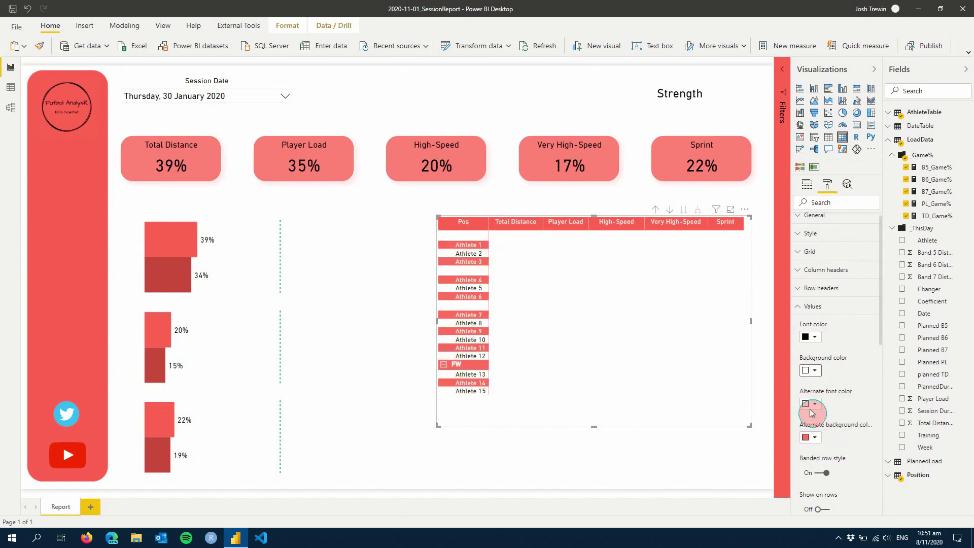
# Give alternate rows a white background and switch off banded row style.
pyautogui.click(810, 403)
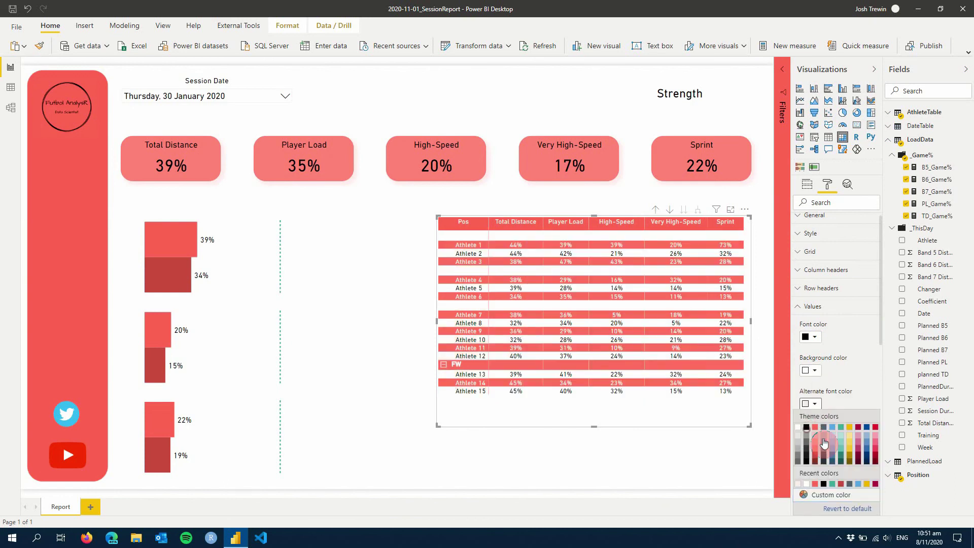
pyautogui.click(808, 430)
pyautogui.click(814, 438)
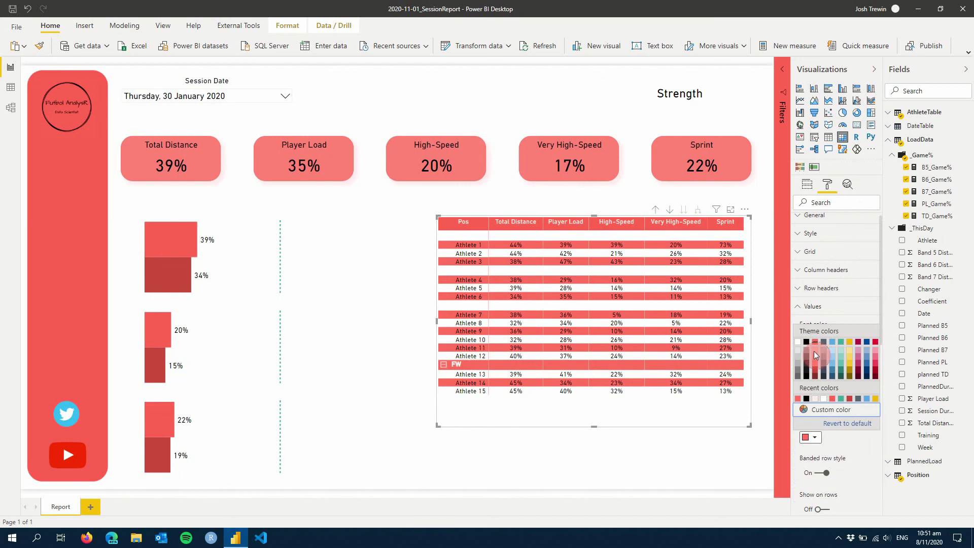
pyautogui.click(800, 345)
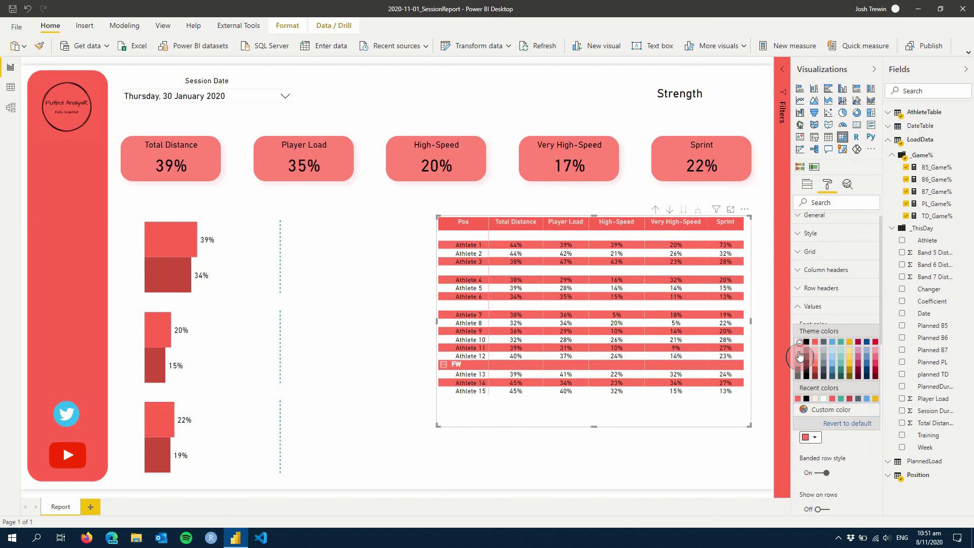
pyautogui.click(823, 474)
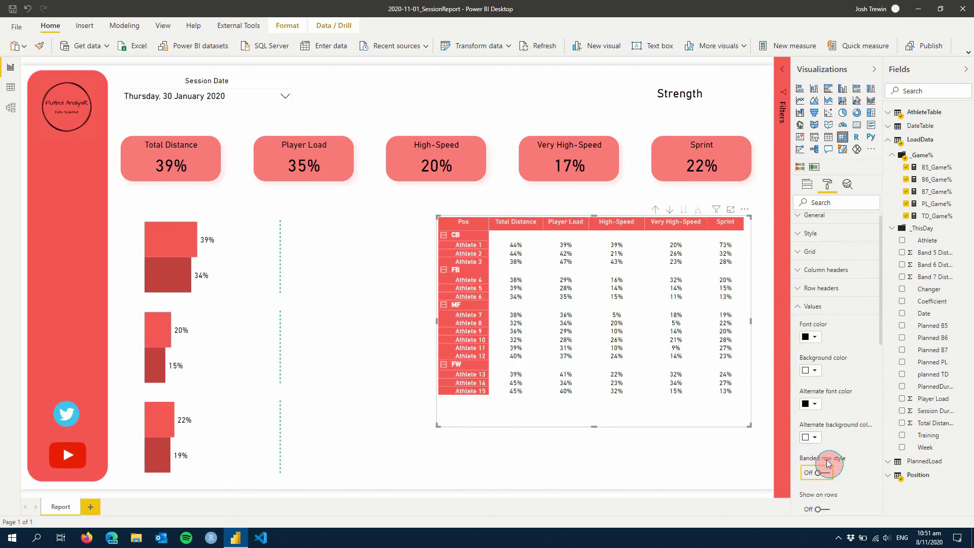
pyautogui.click(811, 310)
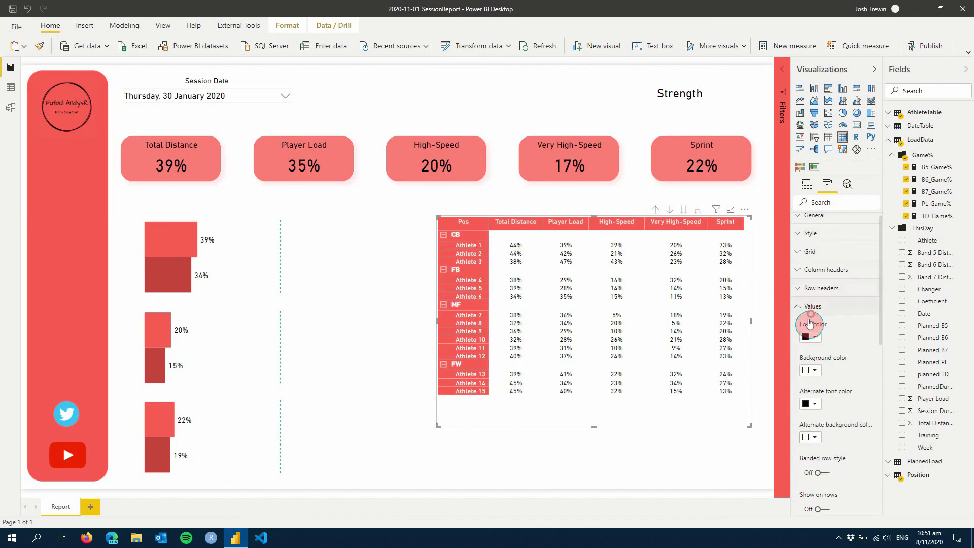
# Turn on conditional background colour for the matrix's Total Distance column.
pyautogui.click(671, 453)
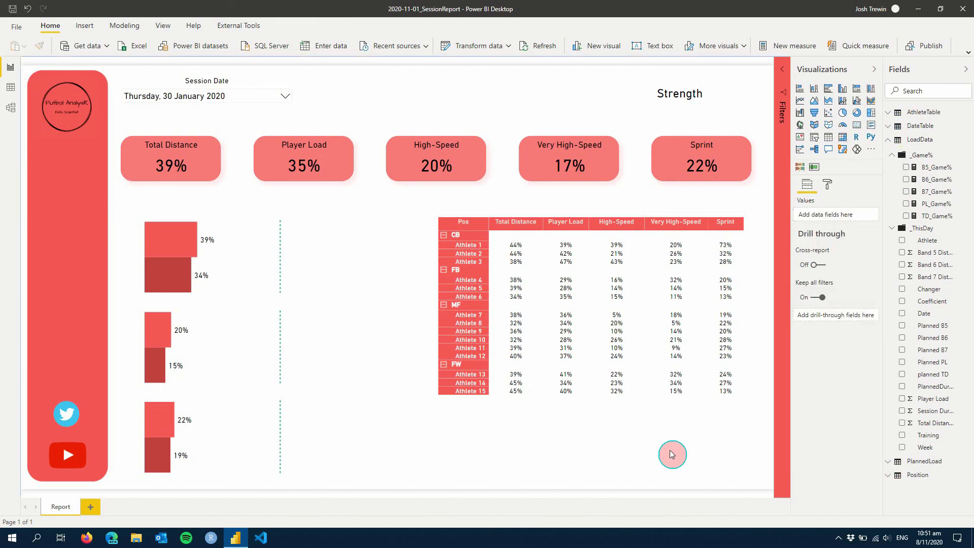
pyautogui.click(827, 188)
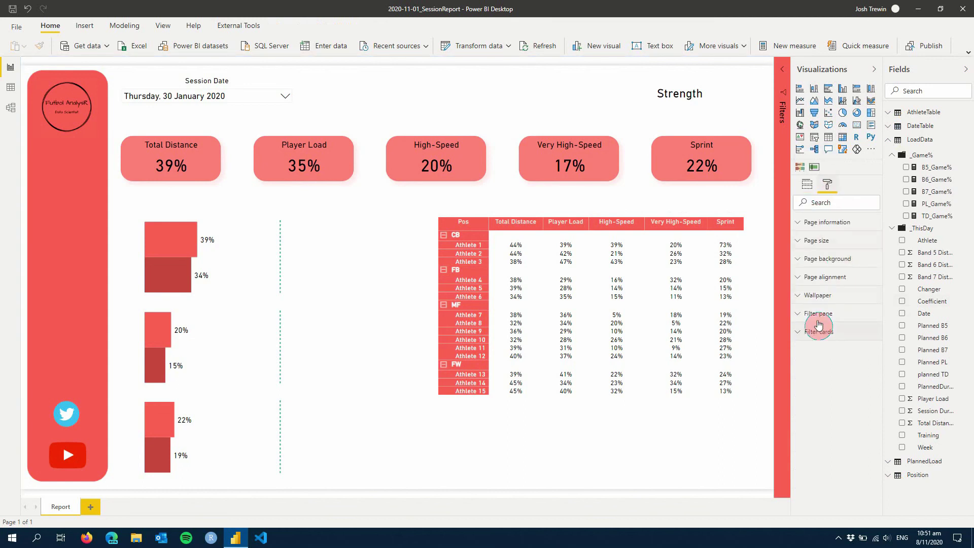
pyautogui.click(746, 339)
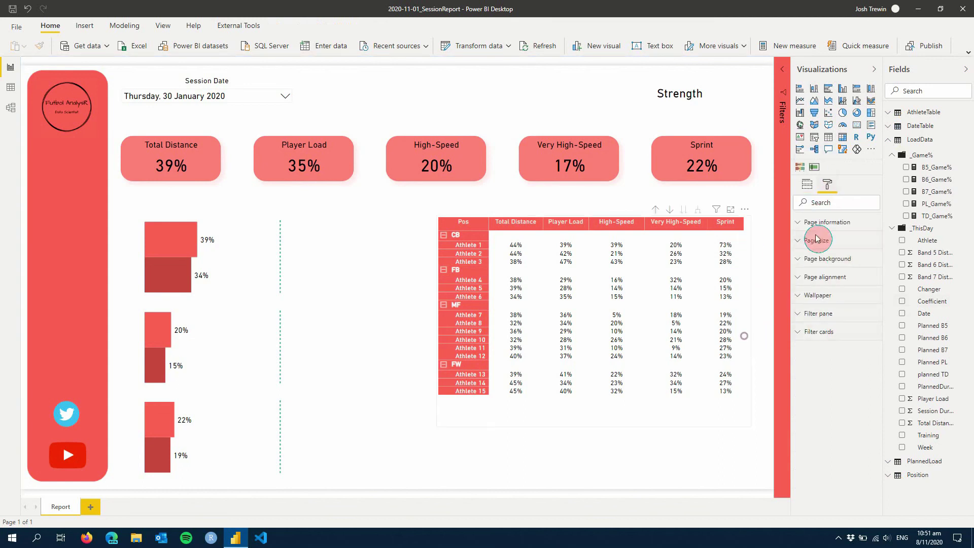
pyautogui.click(826, 187)
pyautogui.click(832, 388)
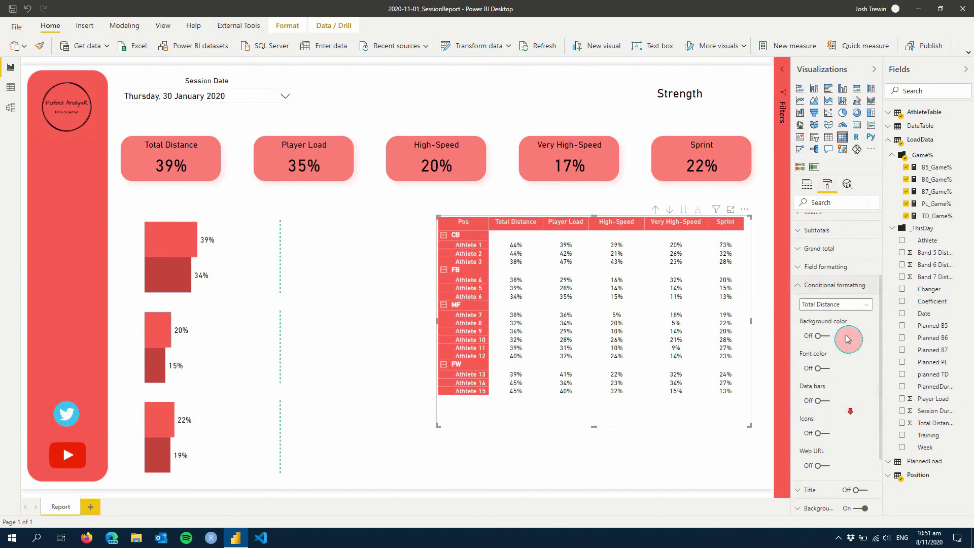
pyautogui.click(817, 337)
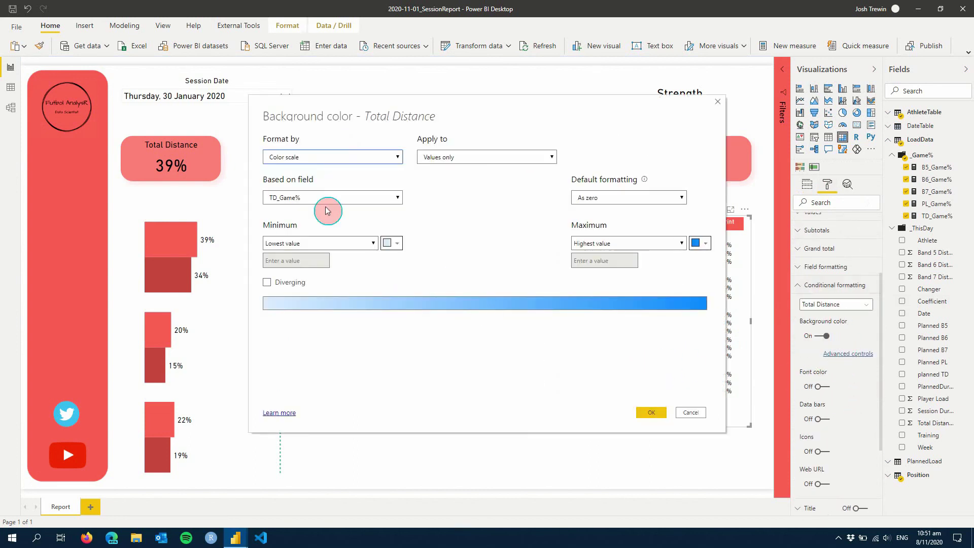
# Format the background by rules based on PlannedLoad's TD_PlanActual measure.
pyautogui.click(333, 157)
pyautogui.click(325, 178)
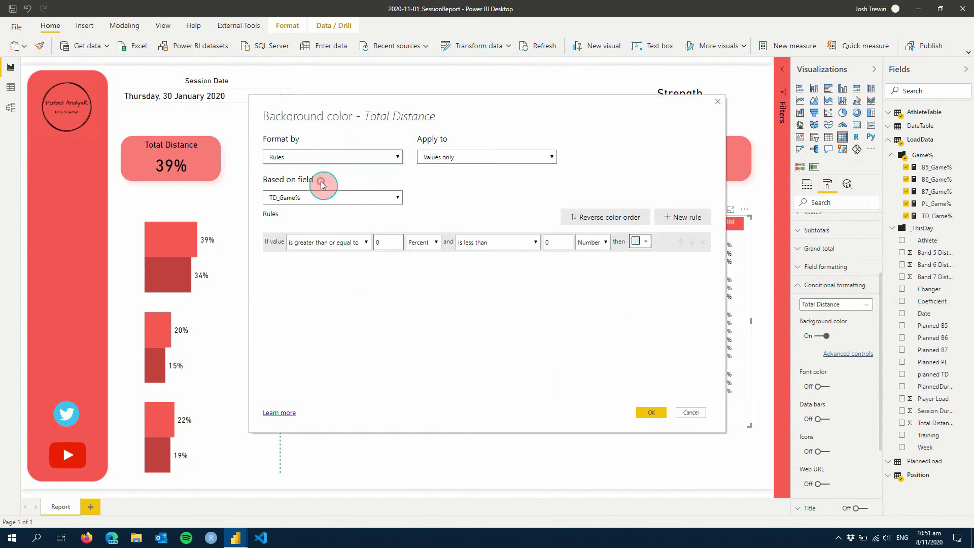
pyautogui.click(379, 198)
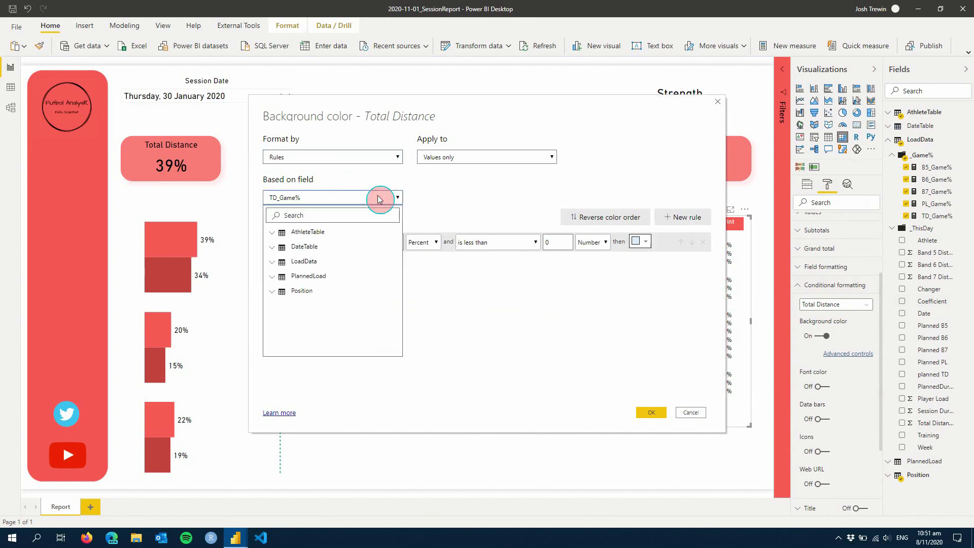
pyautogui.click(272, 277)
pyautogui.click(277, 303)
pyautogui.scroll(-3, 299, 349)
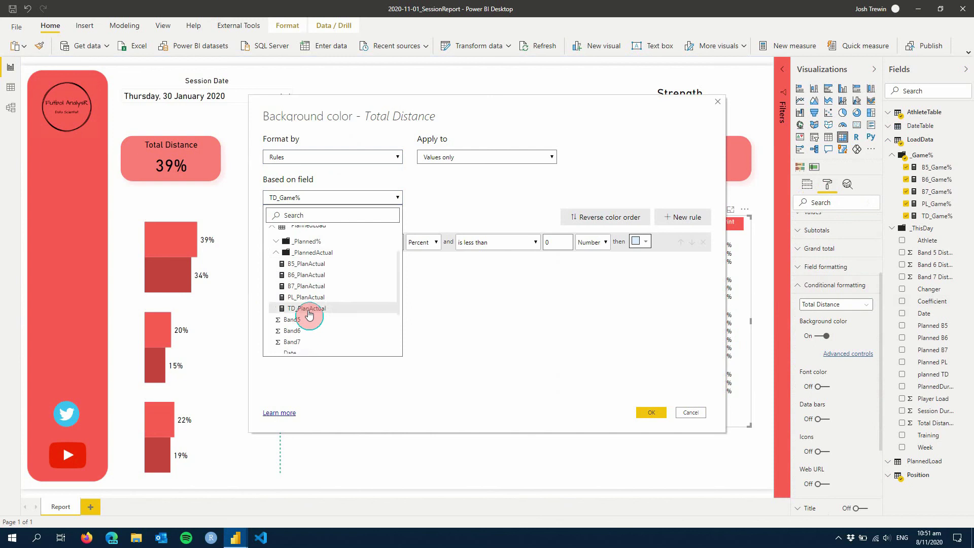
pyautogui.click(307, 316)
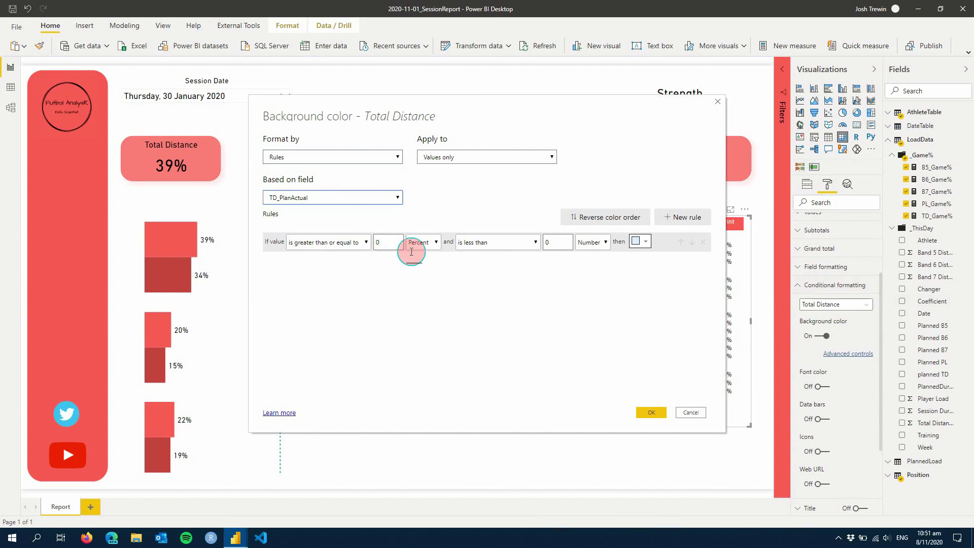
# Add a Number rule colouring values below -0.05 light pink and apply it.
pyautogui.click(430, 243)
pyautogui.click(431, 256)
pyautogui.click(358, 247)
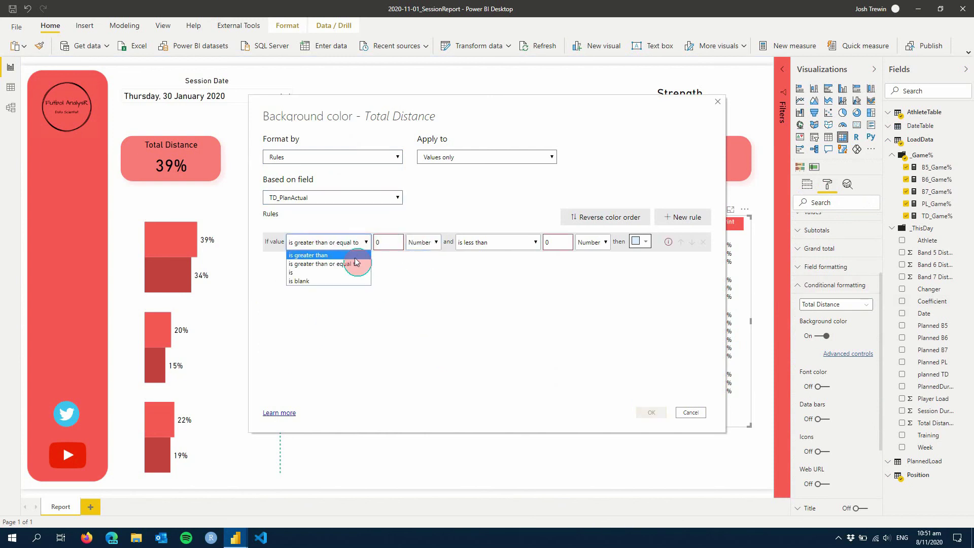
pyautogui.click(351, 262)
pyautogui.click(393, 247)
pyautogui.click(350, 280)
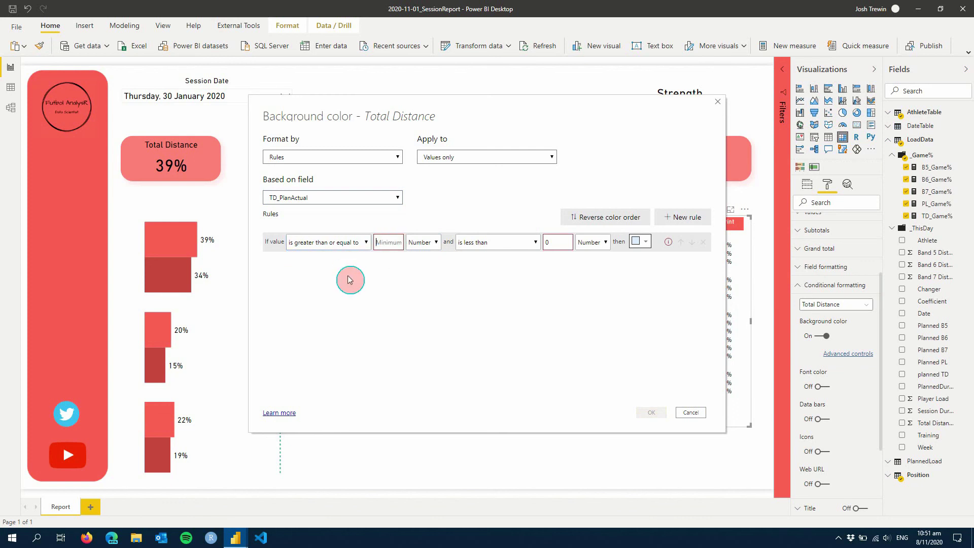
pyautogui.click(558, 242)
pyautogui.write('-0.05')
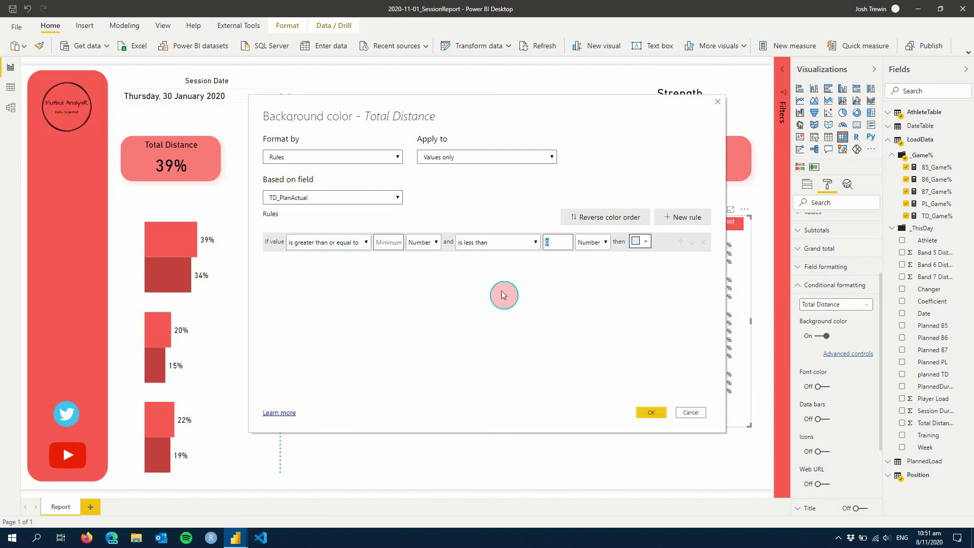
pyautogui.click(639, 245)
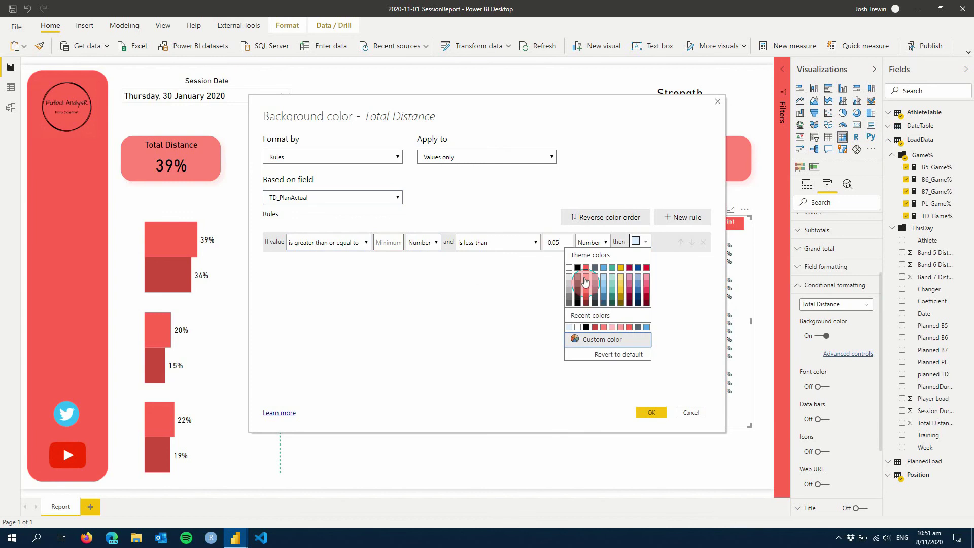
pyautogui.click(586, 281)
pyautogui.click(652, 414)
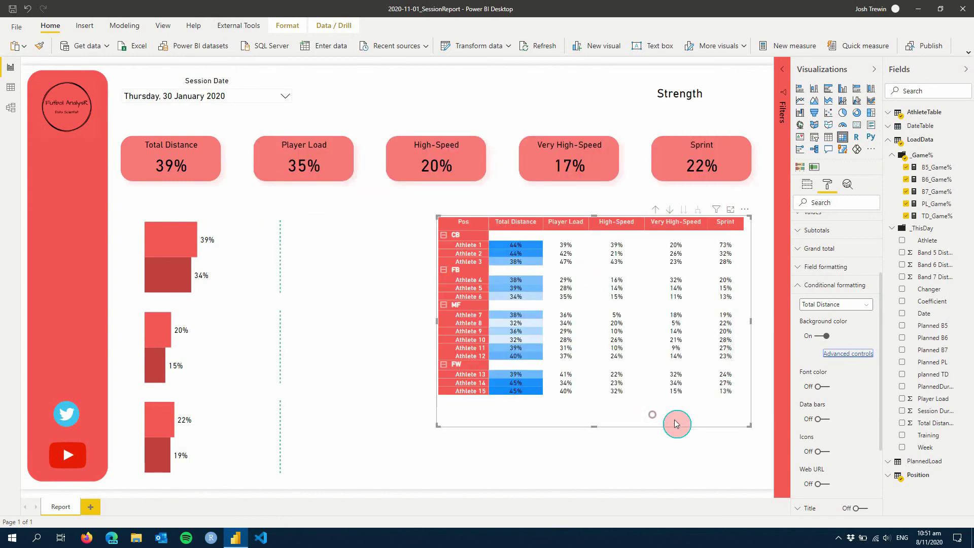
# Add a second rule from -0.05 to 0.05 inclusive coloured salmon-red.
pyautogui.click(851, 355)
pyautogui.click(683, 217)
pyautogui.click(385, 262)
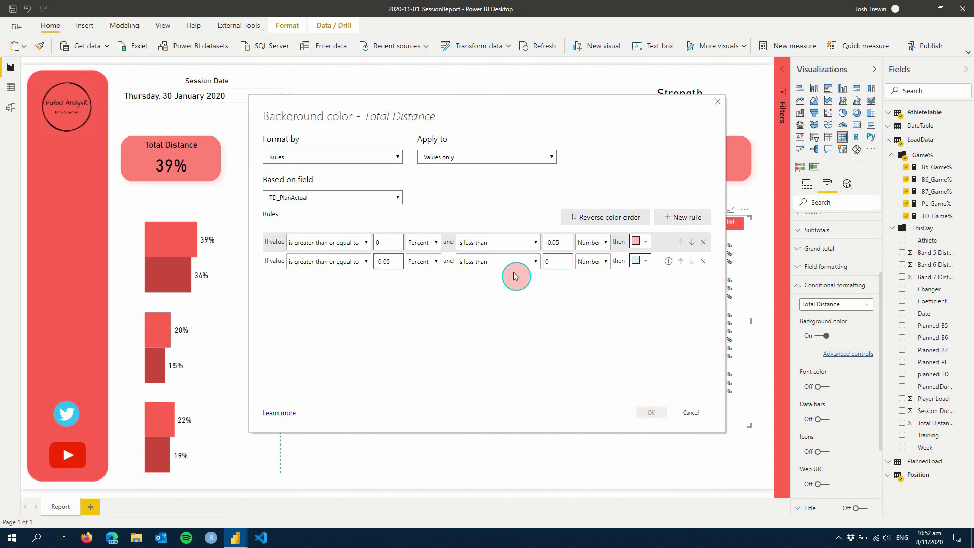
pyautogui.click(553, 262)
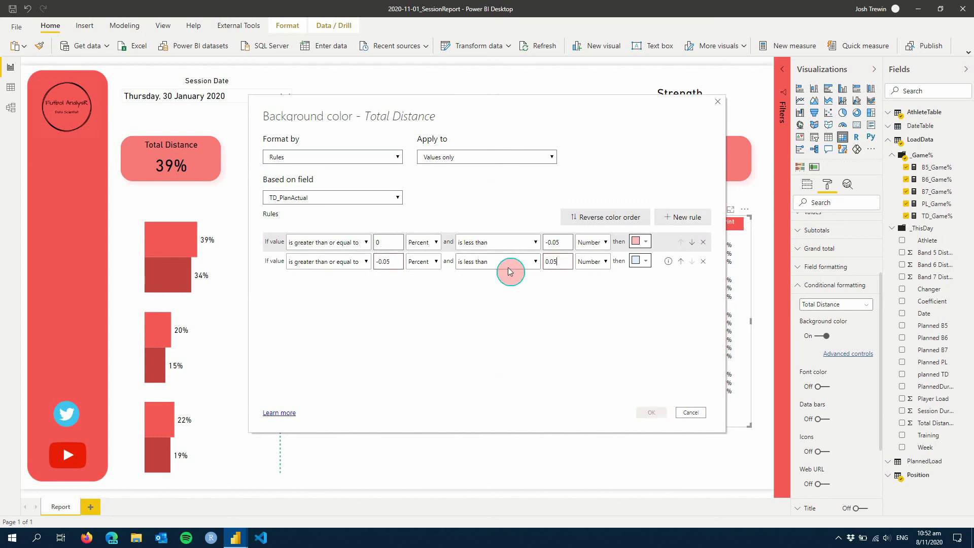
pyautogui.click(510, 272)
pyautogui.click(512, 283)
pyautogui.click(642, 261)
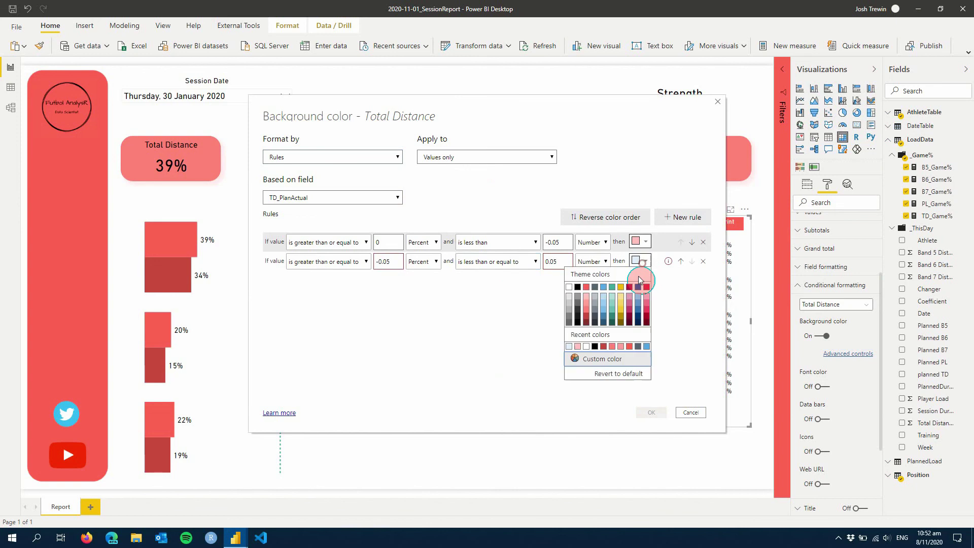
pyautogui.click(586, 314)
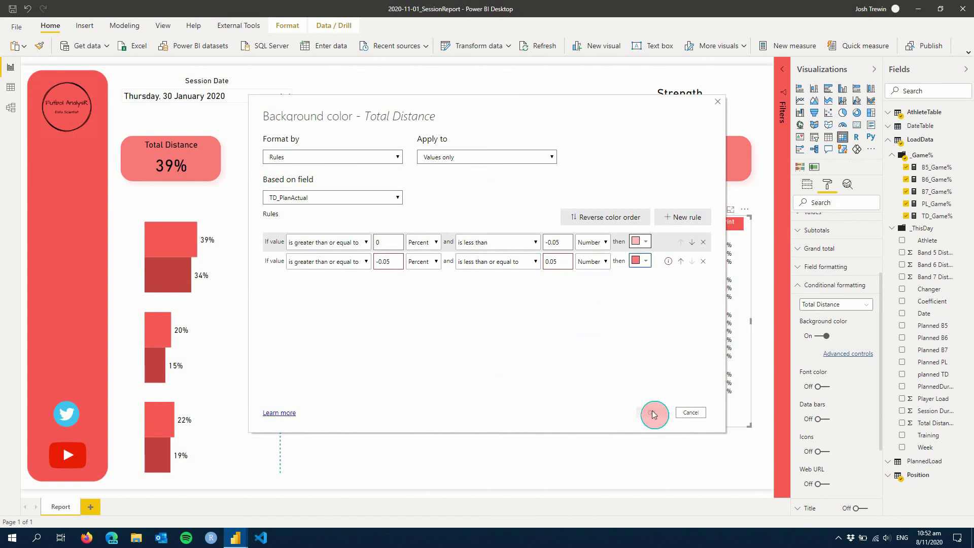
pyautogui.moveTo(666, 265)
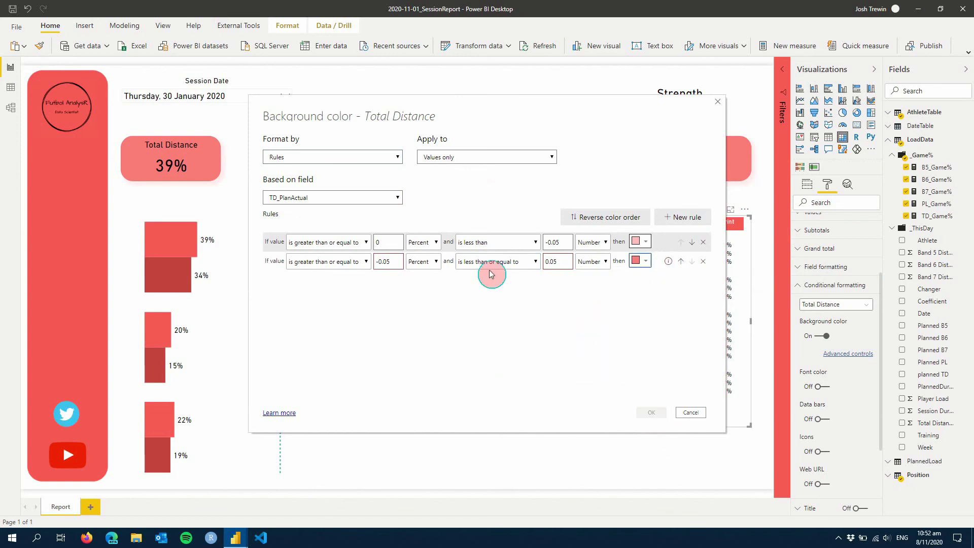
# Set both rules to Number, leave the first without a lower bound, and apply.
pyautogui.click(354, 268)
pyautogui.click(354, 270)
pyautogui.click(421, 261)
pyautogui.click(421, 275)
pyautogui.click(423, 242)
pyautogui.click(421, 256)
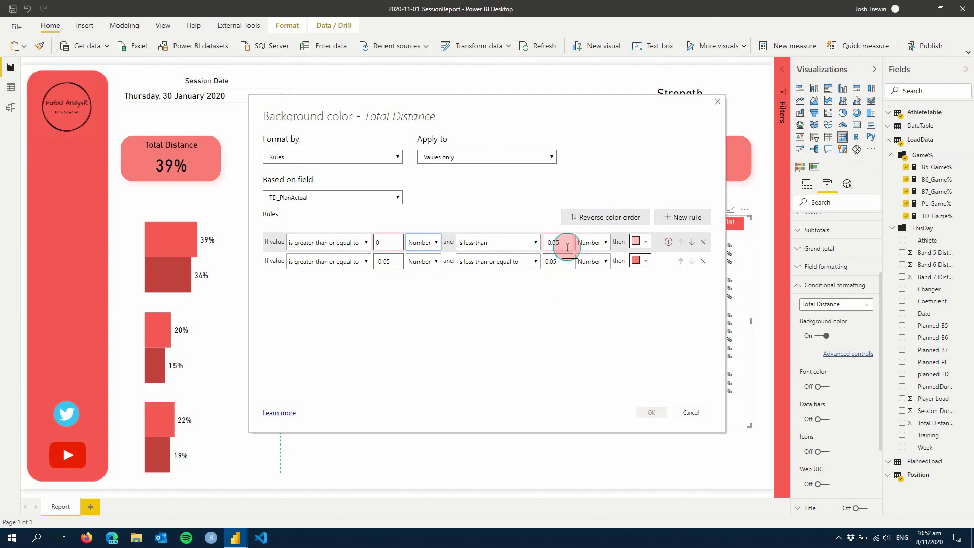
pyautogui.doubleClick(387, 242)
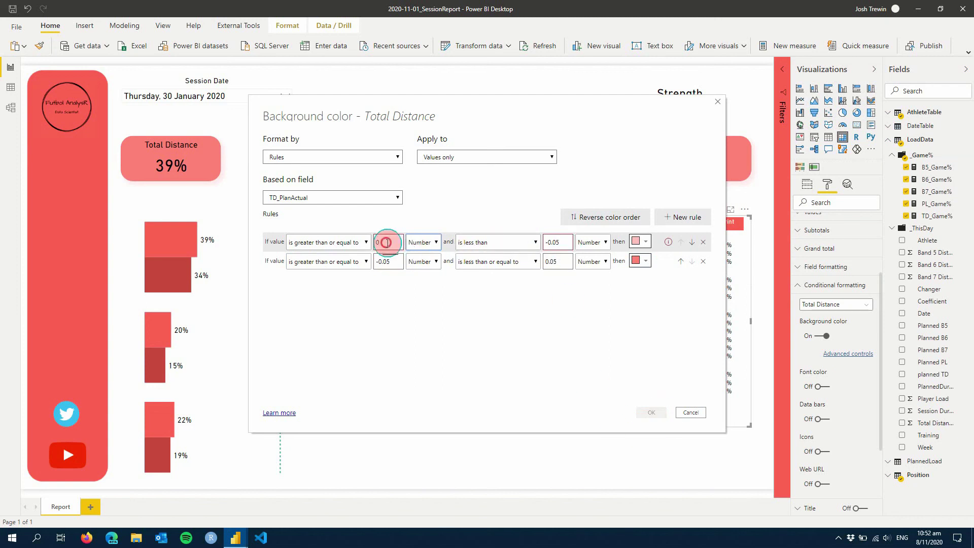
pyautogui.click(332, 280)
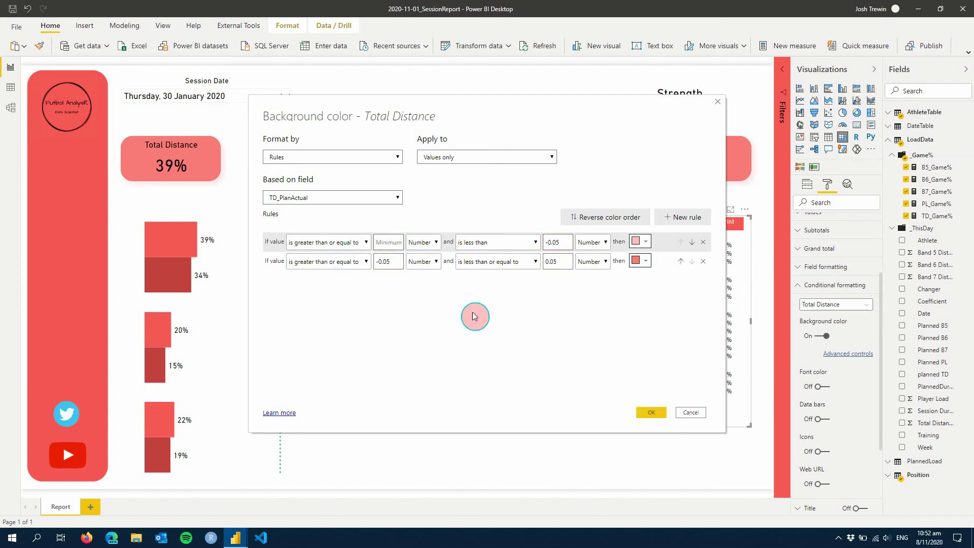
pyautogui.click(649, 412)
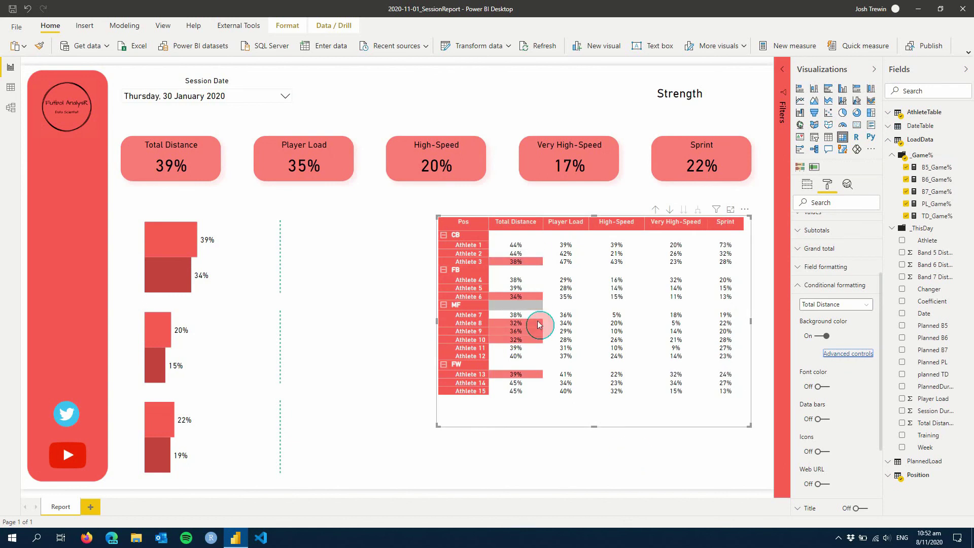
# Add a third background rule: Number value greater than 0.05 coloured red, with no upper bound.
pyautogui.click(644, 376)
pyautogui.click(682, 217)
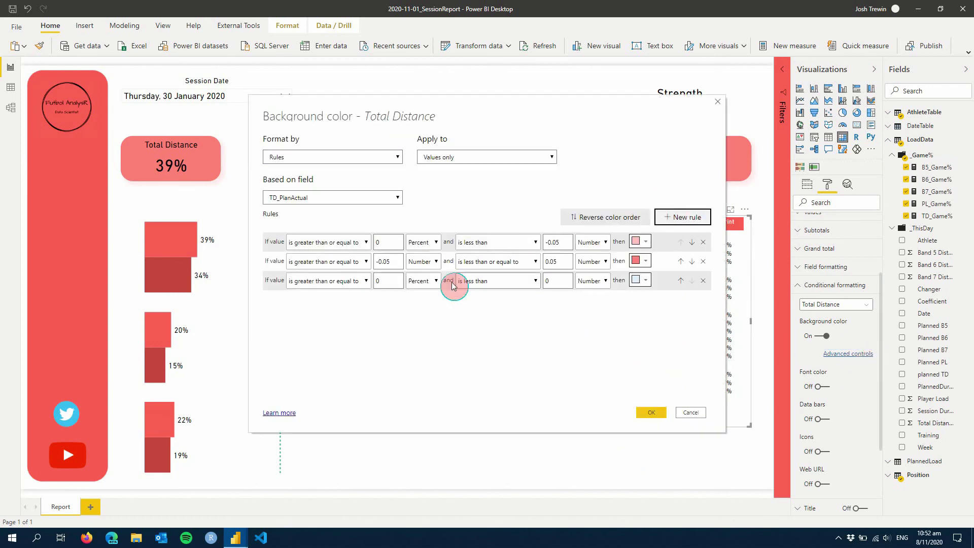
pyautogui.doubleClick(387, 282)
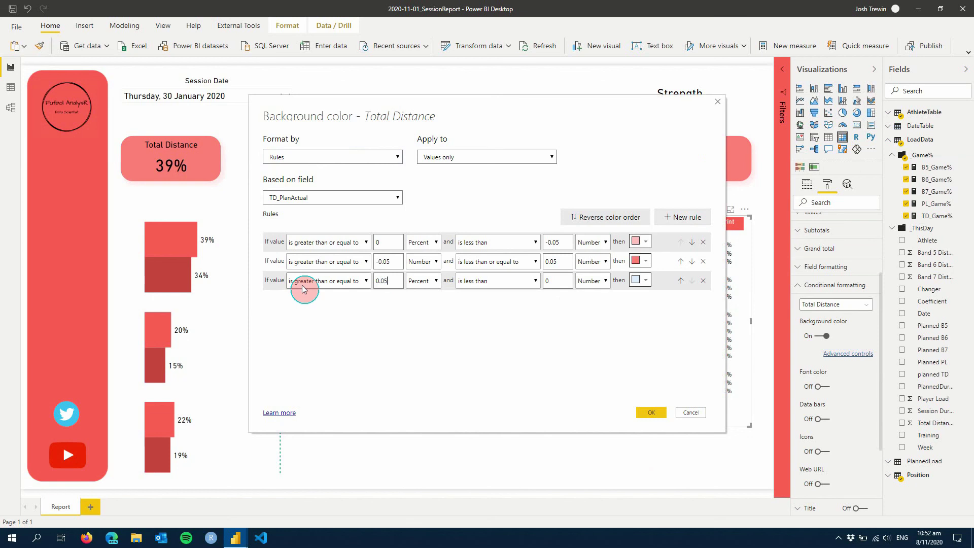
pyautogui.write('0.05')
pyautogui.click(424, 282)
pyautogui.click(424, 295)
pyautogui.click(358, 282)
pyautogui.click(309, 293)
pyautogui.click(557, 280)
pyautogui.press('BackSpace')
pyautogui.click(638, 281)
pyautogui.click(588, 340)
# Apply the three colour rules, then switch Total Distance background colour off.
pyautogui.click(651, 411)
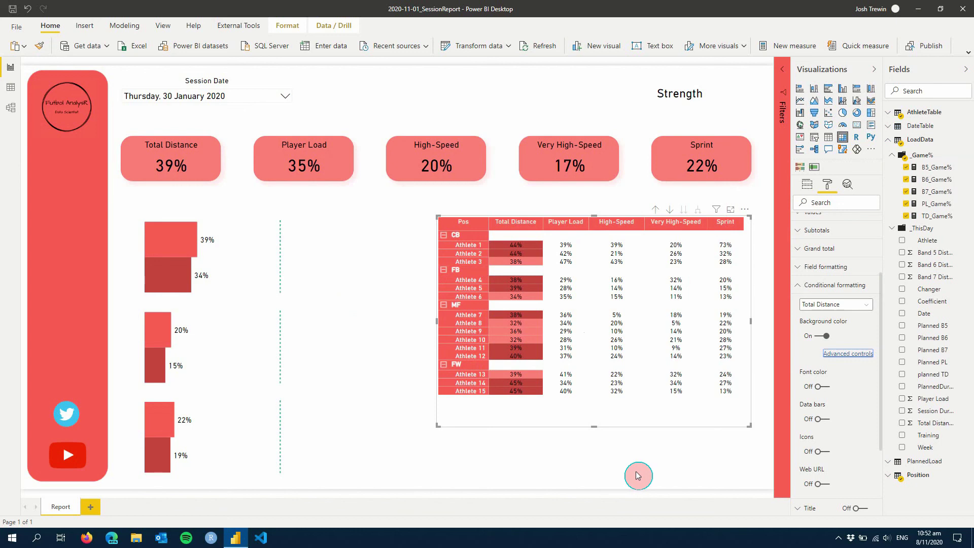
pyautogui.click(819, 344)
pyautogui.click(824, 344)
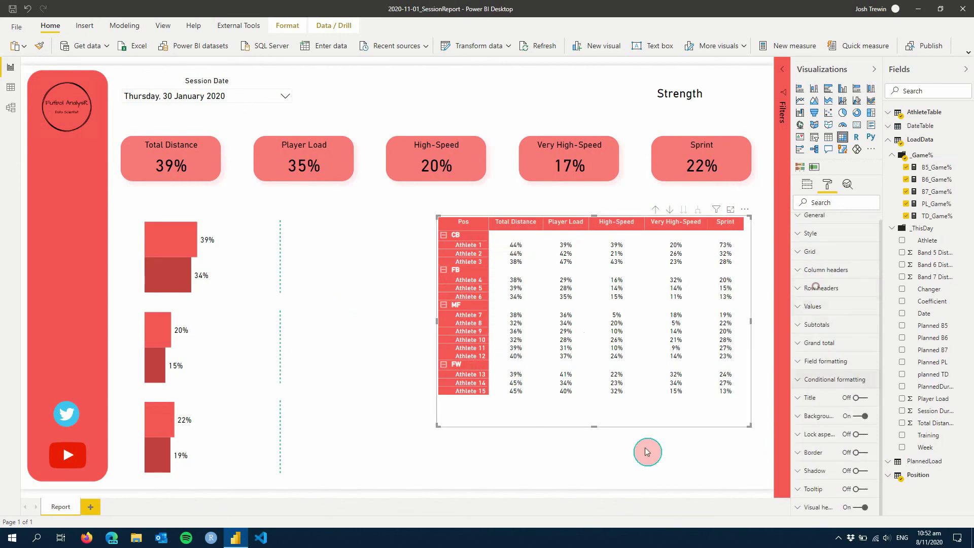
# Filter the report to Friday, 31 January 2020 and expand the page's Page background settings.
pyautogui.click(623, 459)
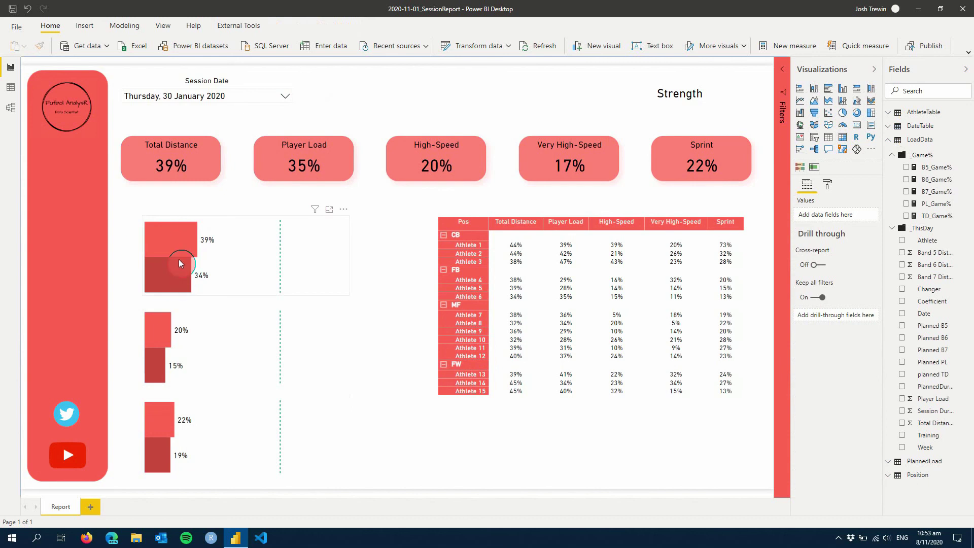
pyautogui.click(278, 98)
pyautogui.click(188, 164)
pyautogui.click(278, 97)
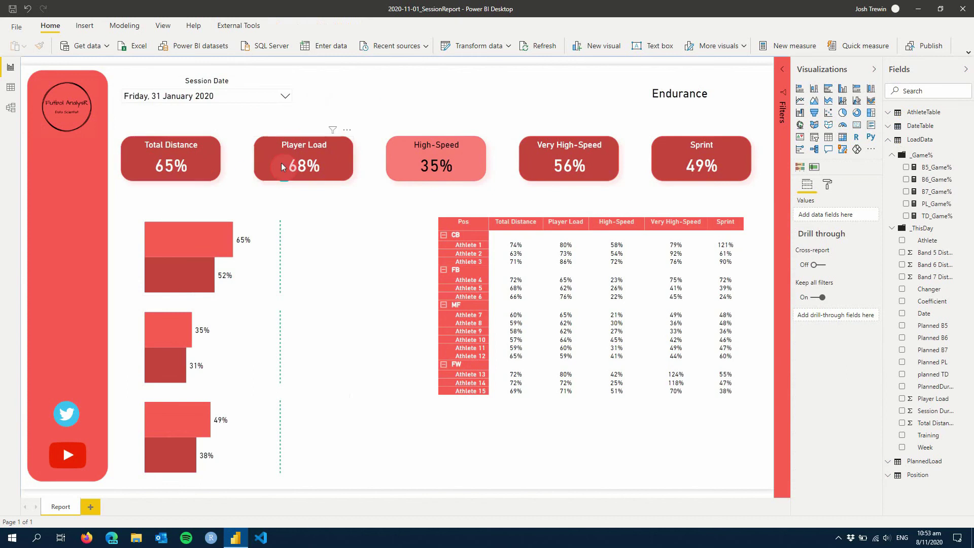
pyautogui.click(824, 186)
pyautogui.click(828, 260)
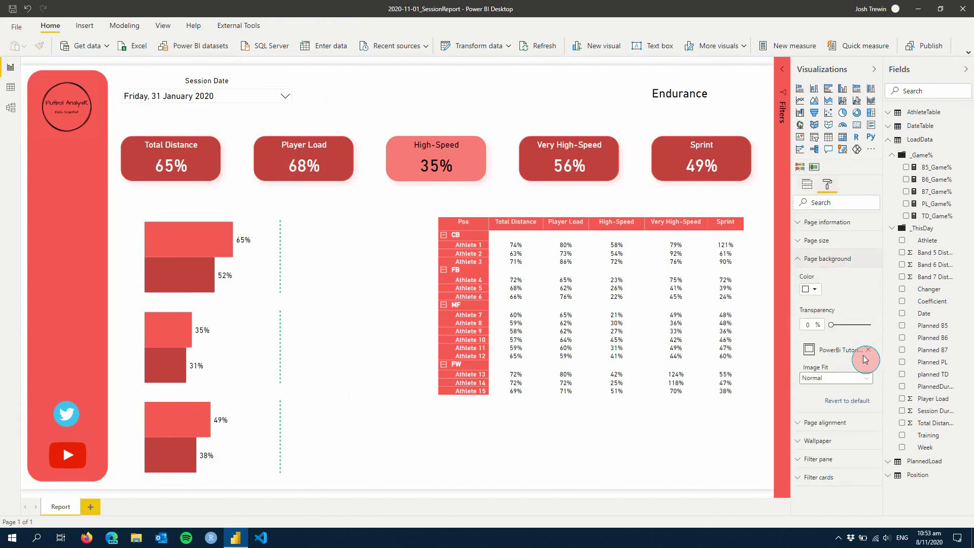
# Replace the page background image with SessionReport.png.
pyautogui.click(871, 352)
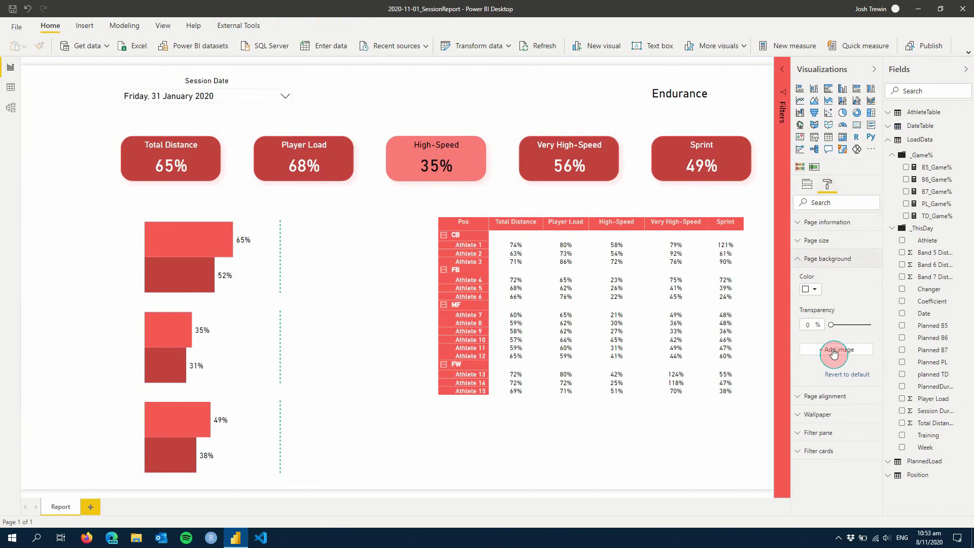
pyautogui.click(834, 350)
pyautogui.scroll(-1, 215, 186)
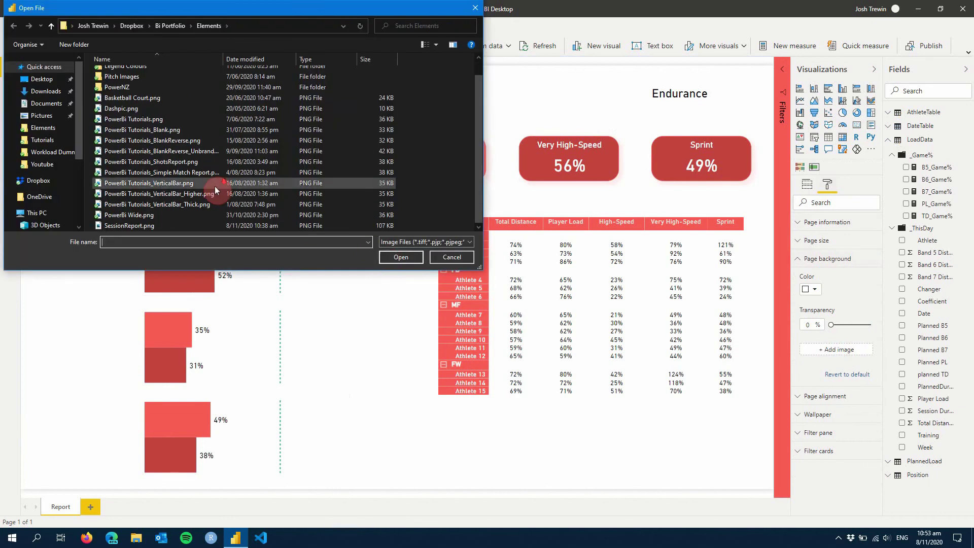
pyautogui.click(139, 226)
pyautogui.doubleClick(139, 226)
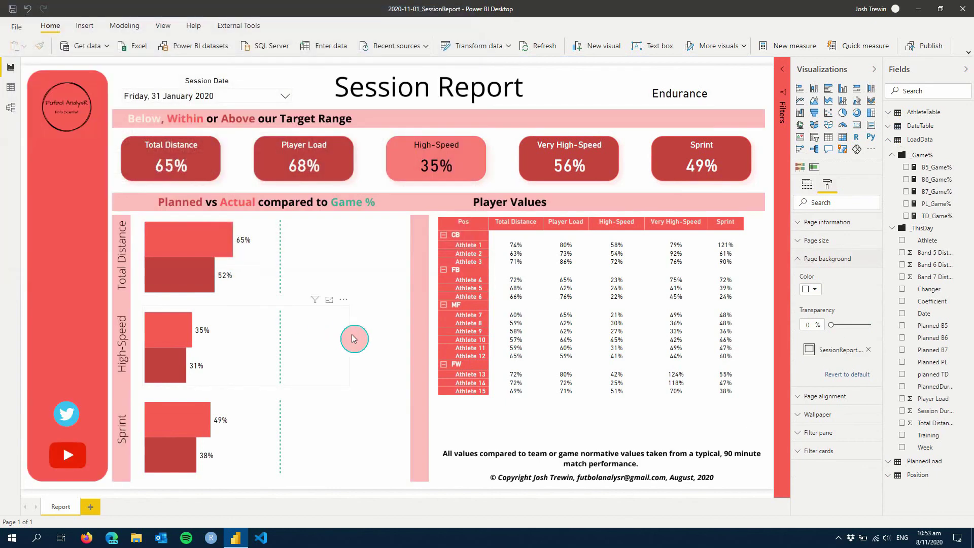
# Set the background Image Fit to Fit and collapse the Visualizations pane.
pyautogui.click(836, 386)
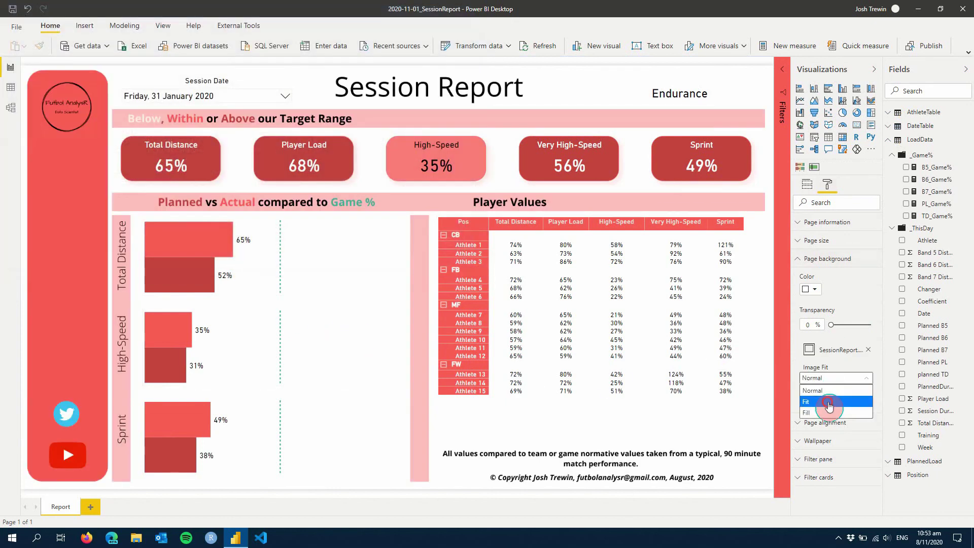
pyautogui.click(835, 403)
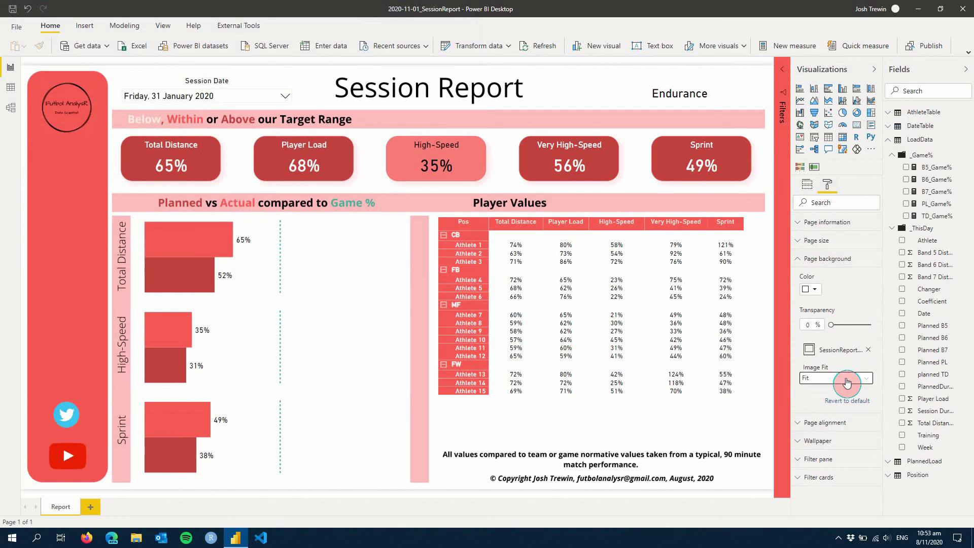
pyautogui.click(876, 70)
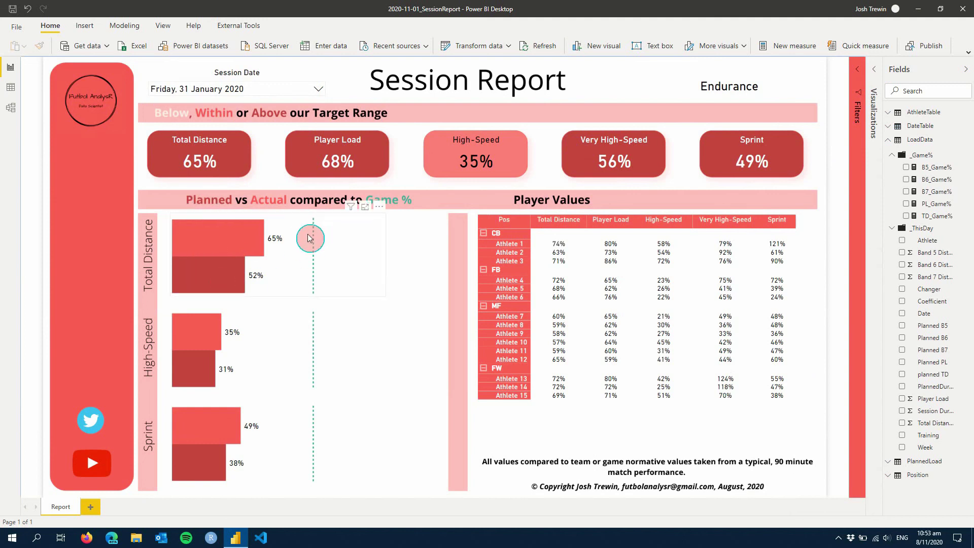
# Drag the right edges of the Total Distance, High-Speed and Sprint bar charts to widen them equally.
pyautogui.click(386, 257)
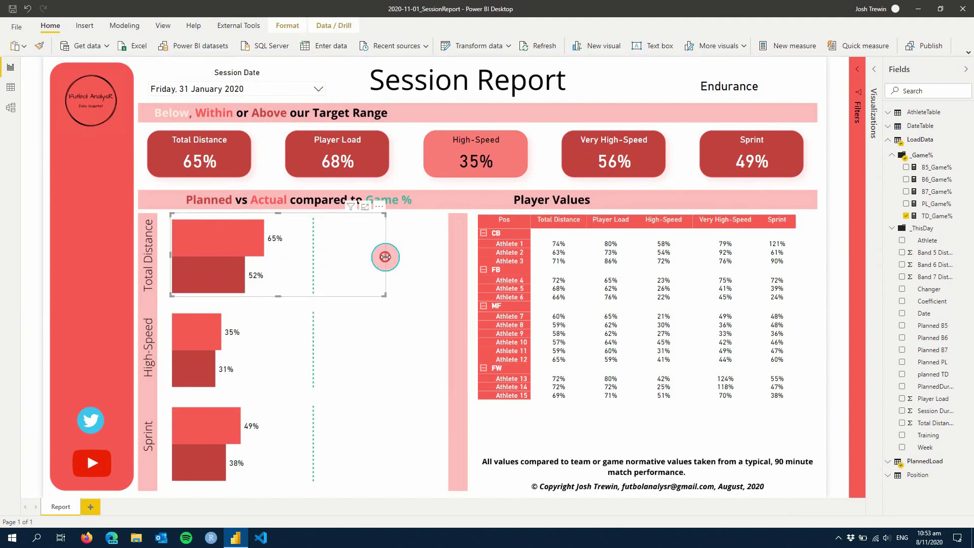
pyautogui.moveTo(394, 257); pyautogui.dragTo(434, 256)
pyautogui.click(388, 337)
pyautogui.click(378, 353)
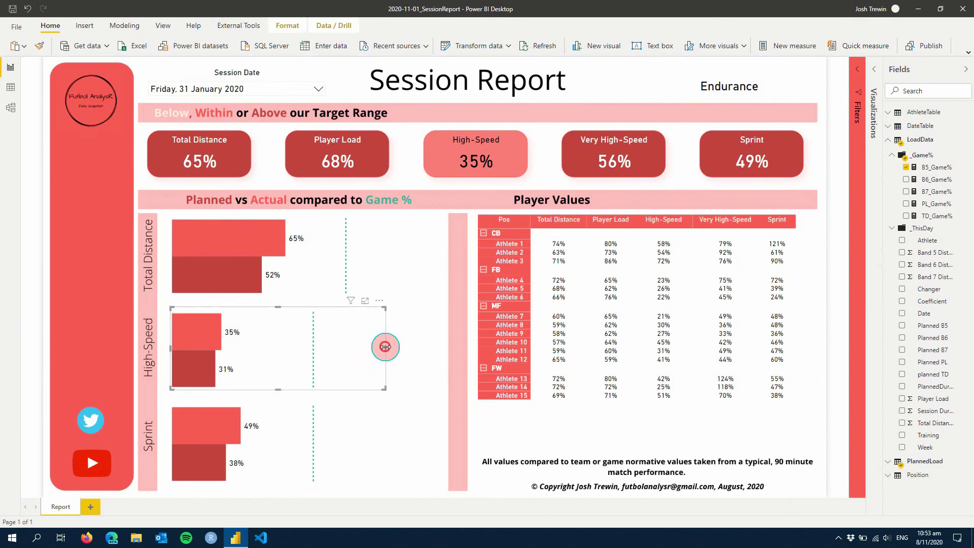
pyautogui.moveTo(385, 346); pyautogui.dragTo(434, 348)
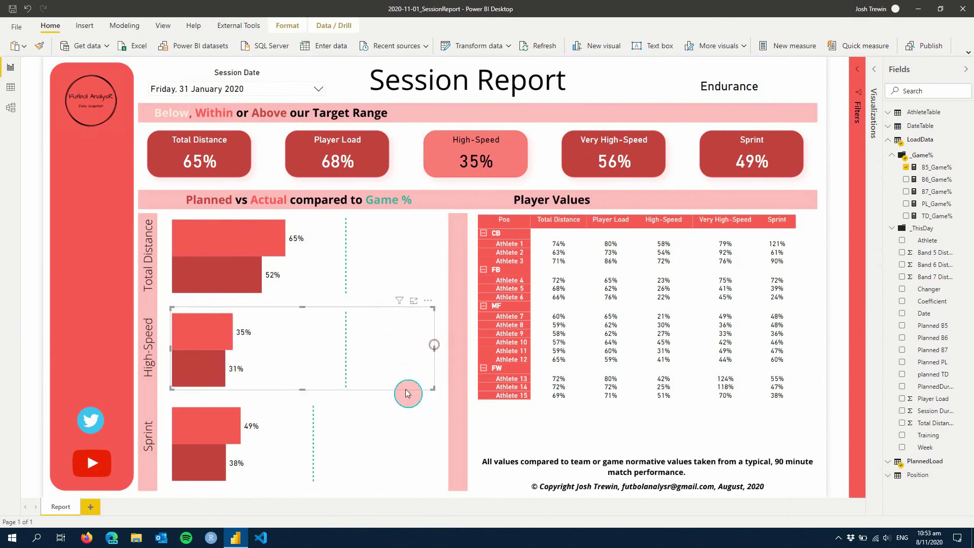
pyautogui.click(363, 450)
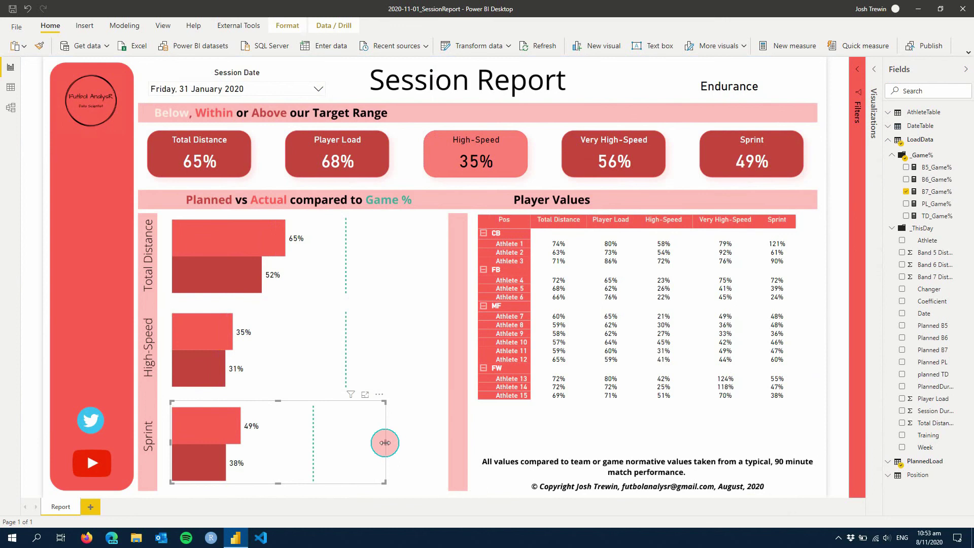
pyautogui.moveTo(384, 443); pyautogui.dragTo(438, 443)
pyautogui.click(439, 442)
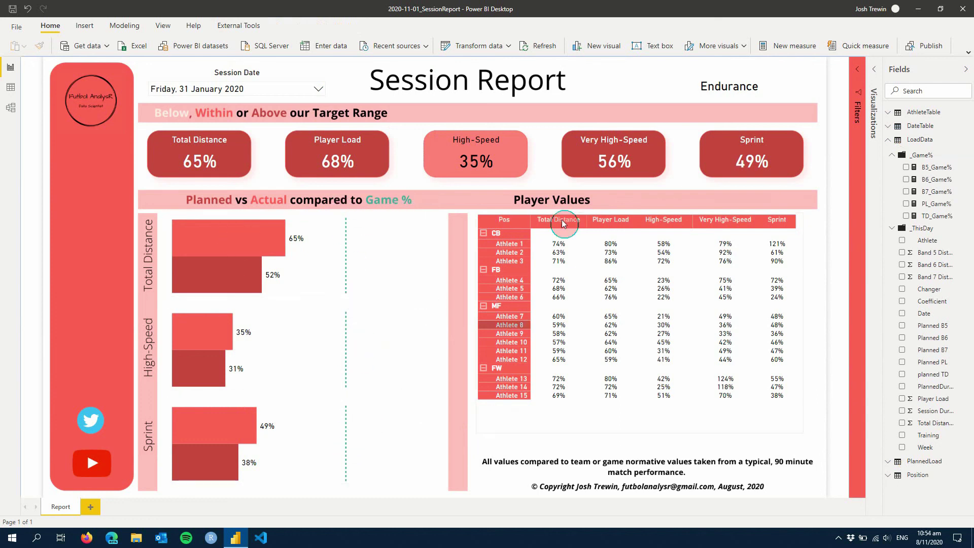
pyautogui.click(665, 387)
pyautogui.moveTo(822, 283)
pyautogui.mouseDown()
pyautogui.moveTo(506, 480)
pyautogui.moveTo(673, 489)
pyautogui.moveTo(790, 456)
pyautogui.moveTo(532, 451)
pyautogui.moveTo(654, 486)
pyautogui.moveTo(792, 472)
pyautogui.moveTo(758, 455)
pyautogui.moveTo(721, 469)
pyautogui.moveTo(689, 465)
pyautogui.moveTo(802, 472)
pyautogui.moveTo(771, 466)
pyautogui.moveTo(686, 482)
pyautogui.moveTo(581, 468)
pyautogui.moveTo(648, 478)
pyautogui.moveTo(594, 485)
pyautogui.moveTo(647, 374)
pyautogui.mouseUp()
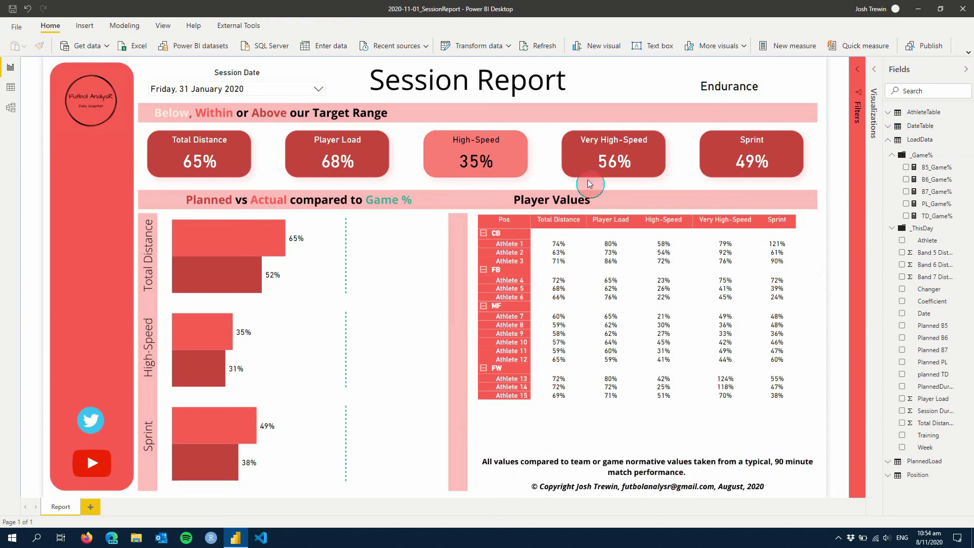
# Try session dates 1, 2 and 3 February and 13 April 2020 in the Session Date slicer.
pyautogui.click(505, 437)
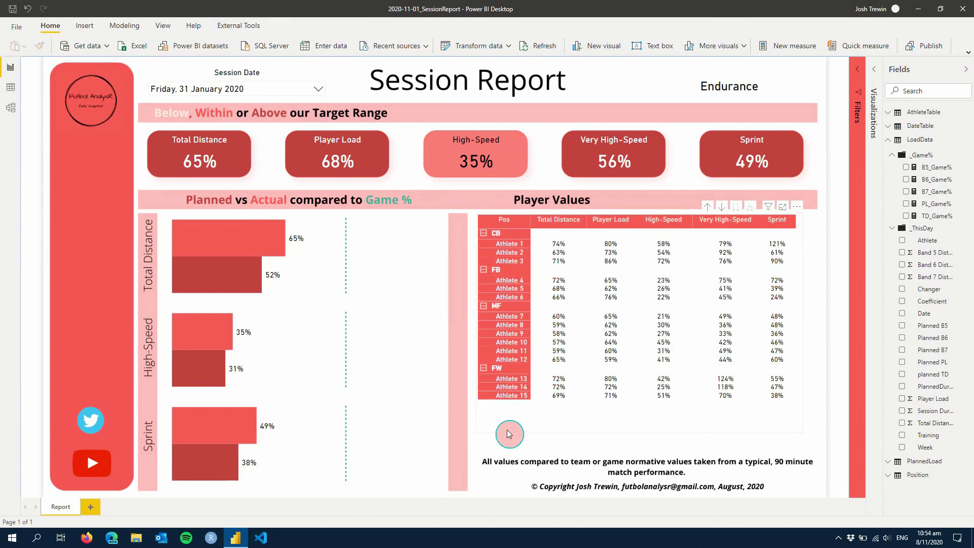
pyautogui.click(510, 434)
pyautogui.click(822, 387)
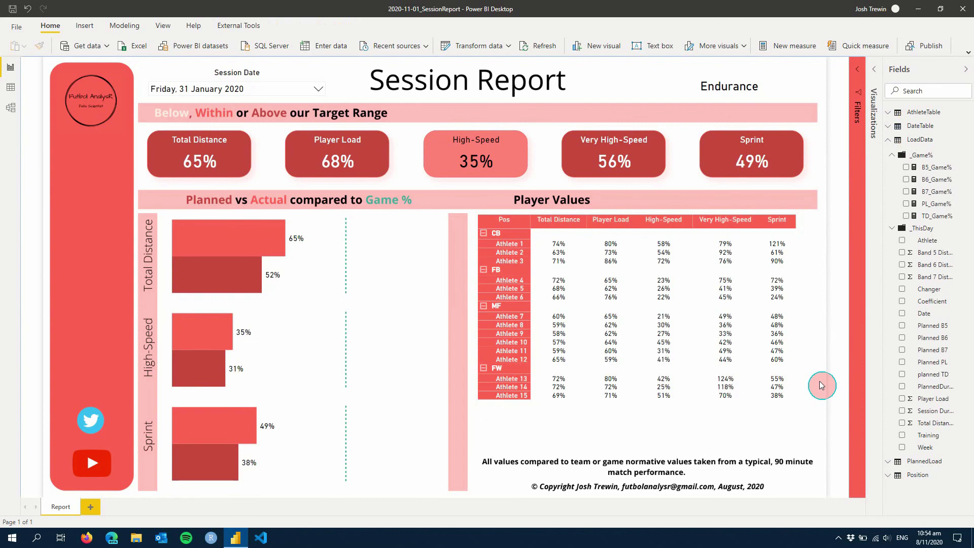
pyautogui.click(318, 90)
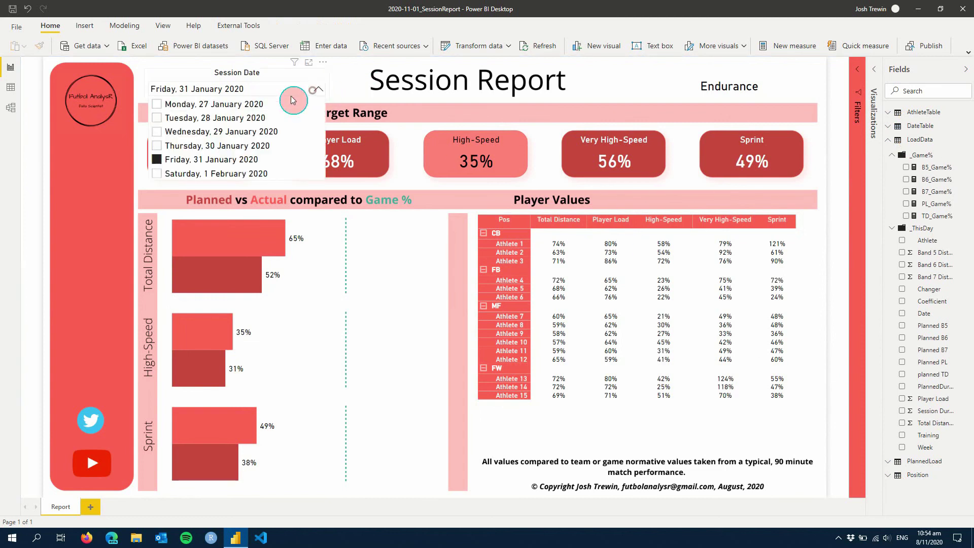
pyautogui.click(202, 175)
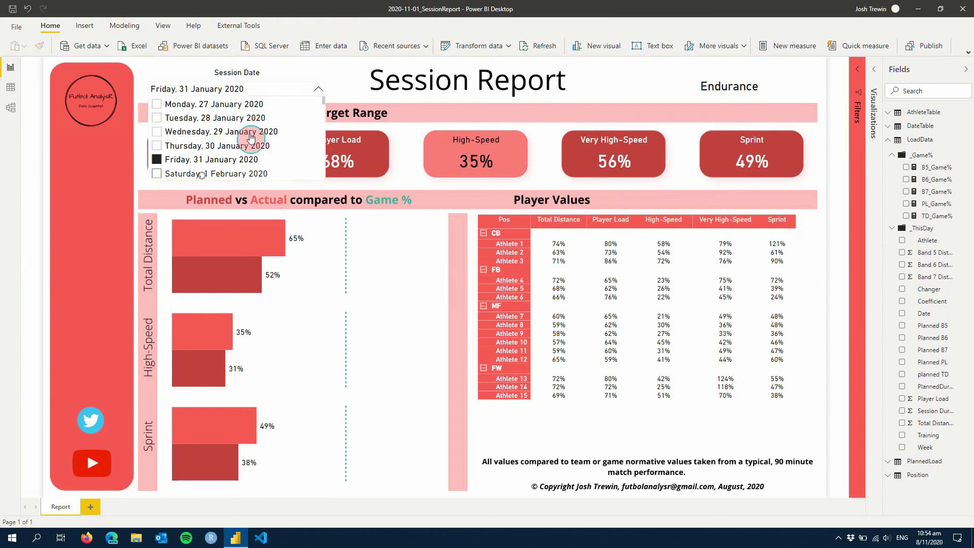
pyautogui.scroll(-1, 229, 148)
pyautogui.click(218, 147)
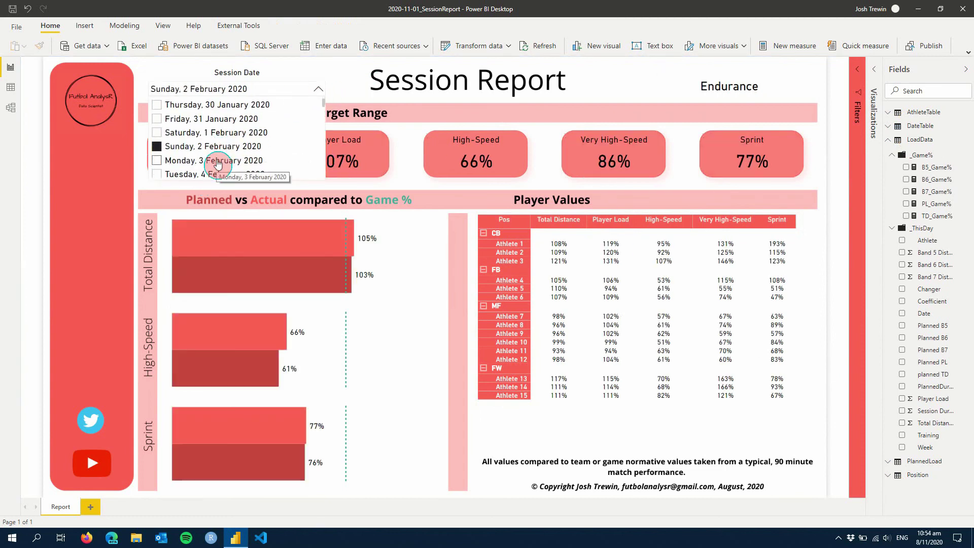
pyautogui.click(217, 160)
pyautogui.scroll(-20, 219, 157)
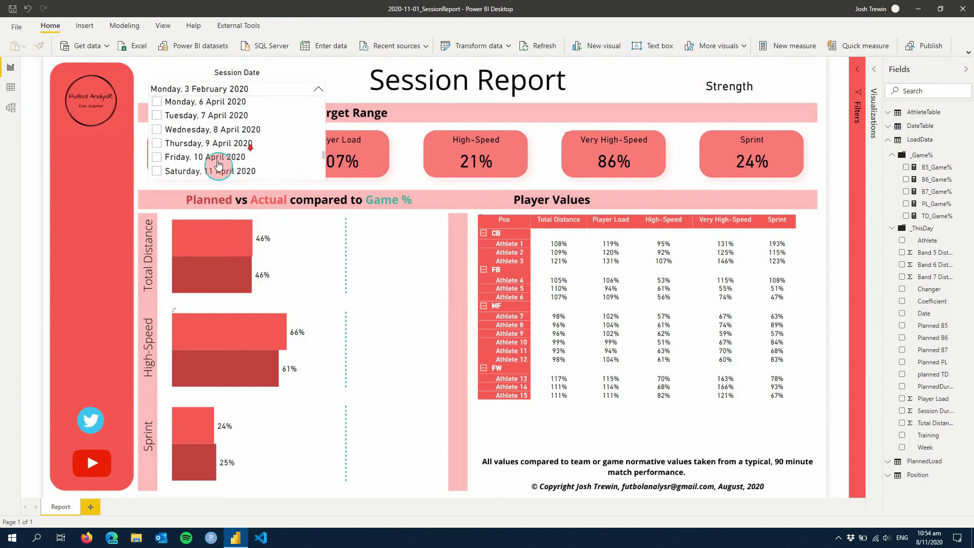
pyautogui.click(218, 152)
pyautogui.click(461, 293)
pyautogui.click(828, 325)
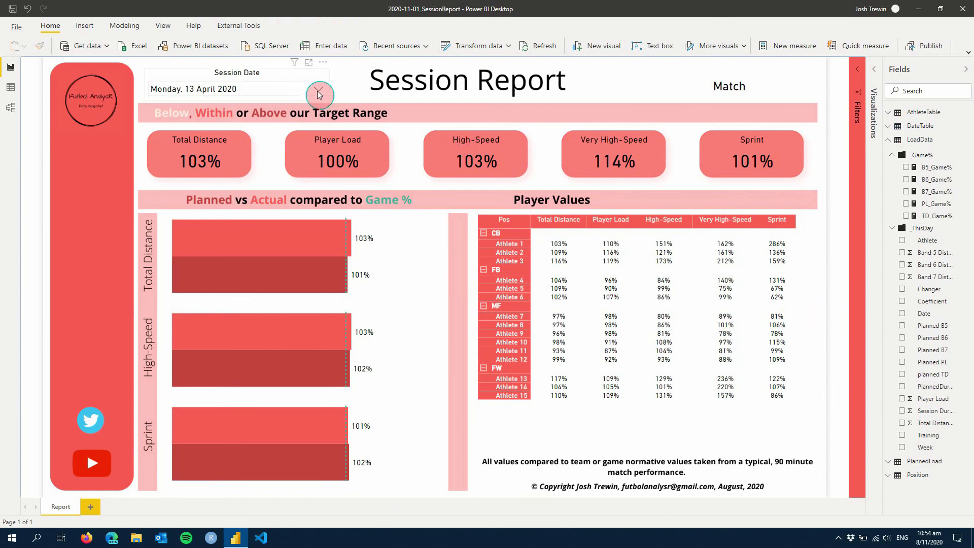
# Sort the session dates descending and filter the report to Sunday, 21 June 2020.
pyautogui.click(323, 64)
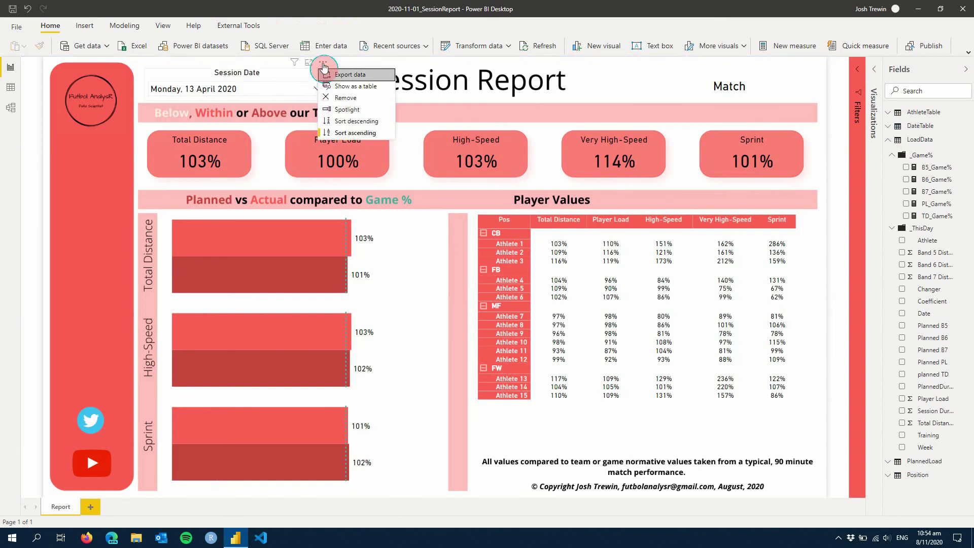
pyautogui.click(363, 120)
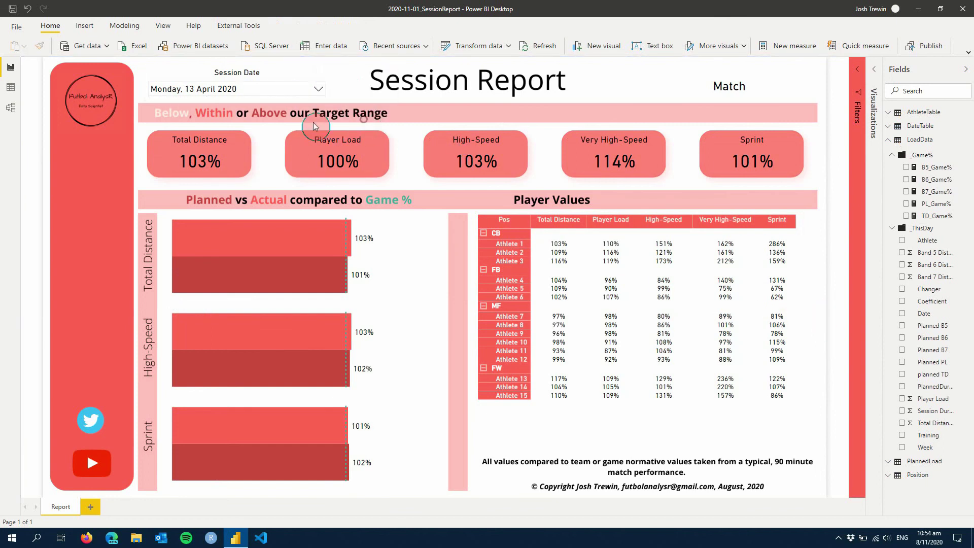
pyautogui.click(318, 89)
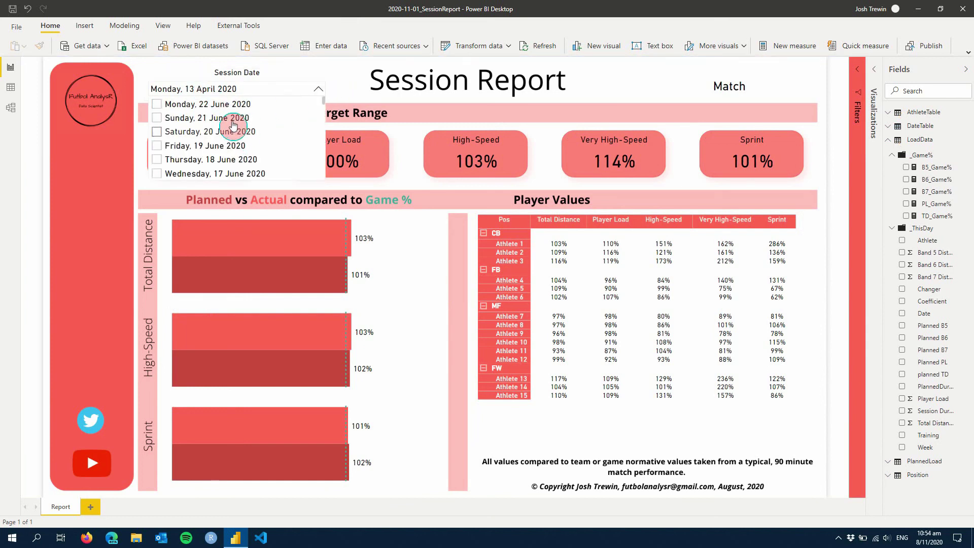
pyautogui.click(223, 104)
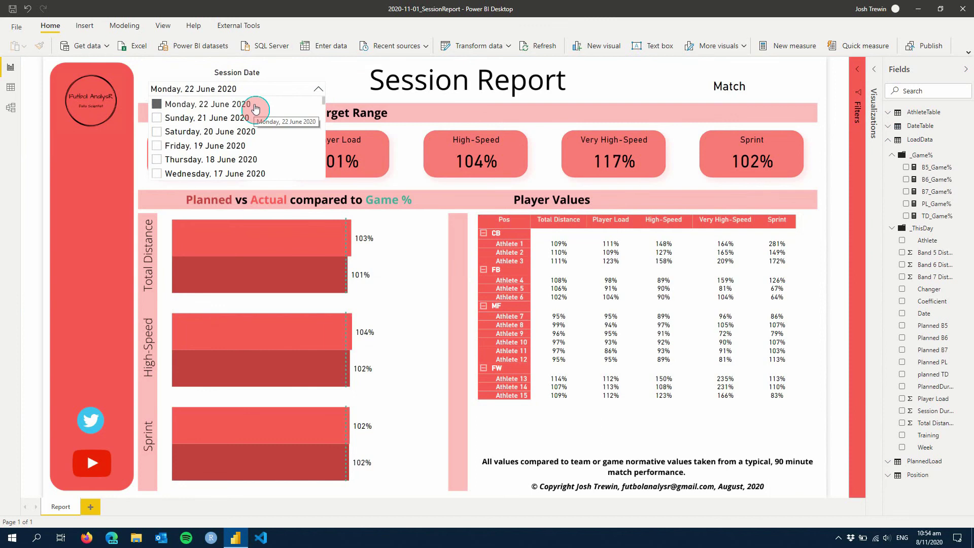
pyautogui.click(257, 117)
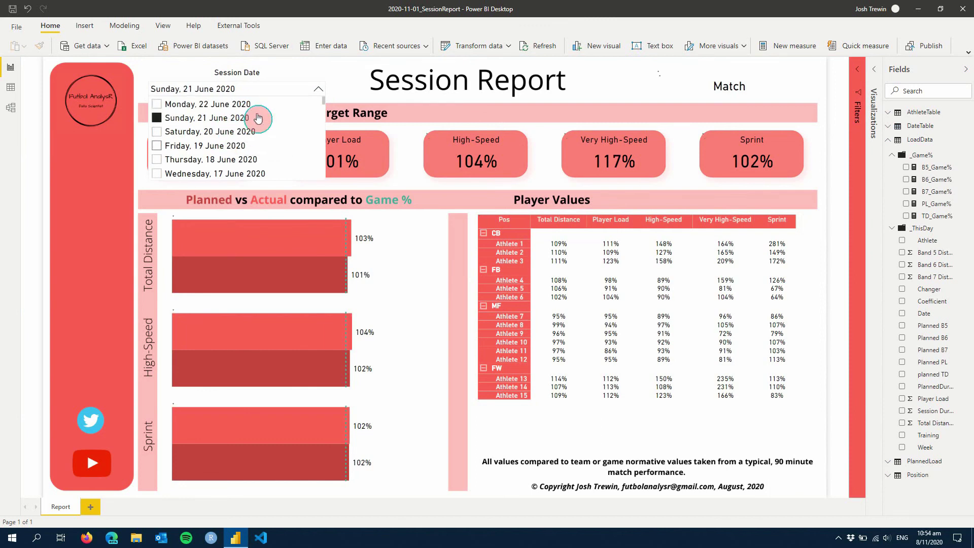
pyautogui.click(348, 88)
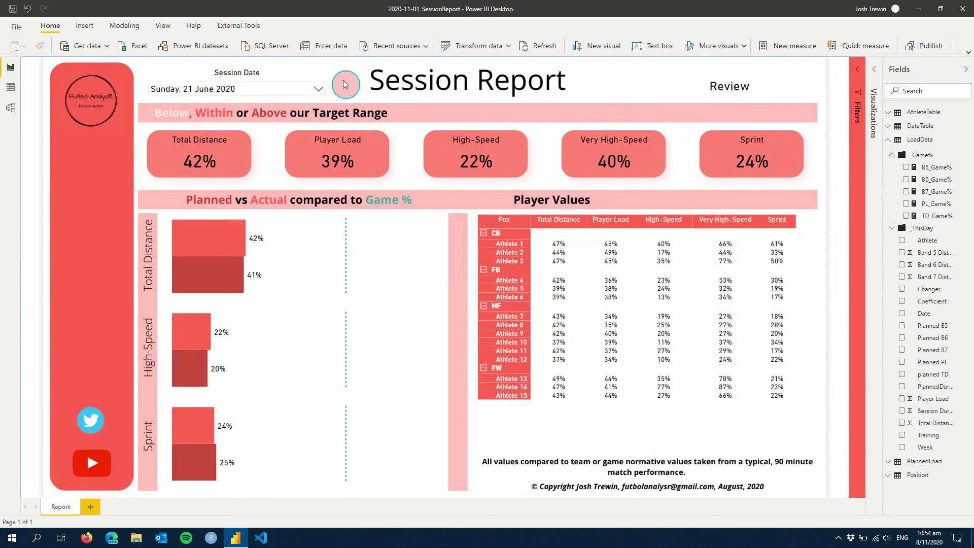
pyautogui.click(17, 27)
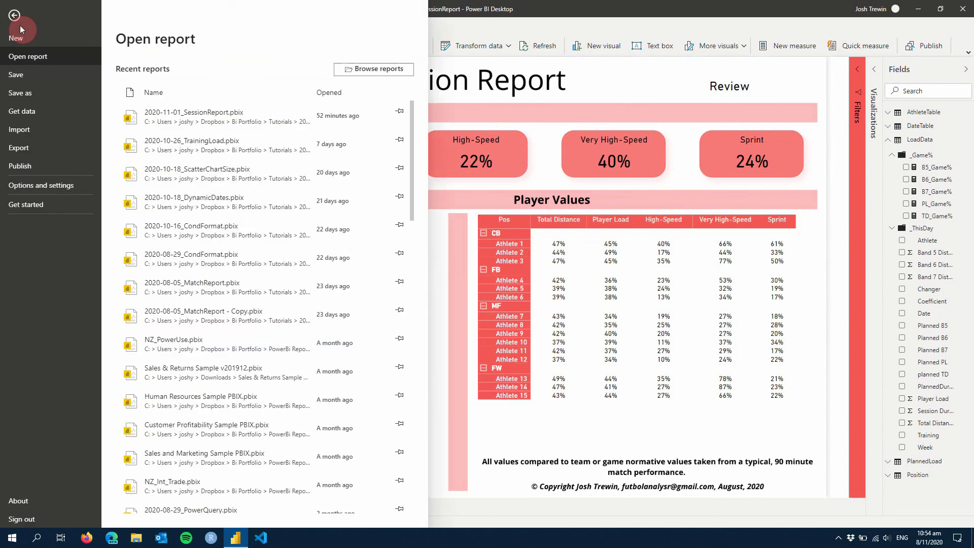
pyautogui.click(22, 147)
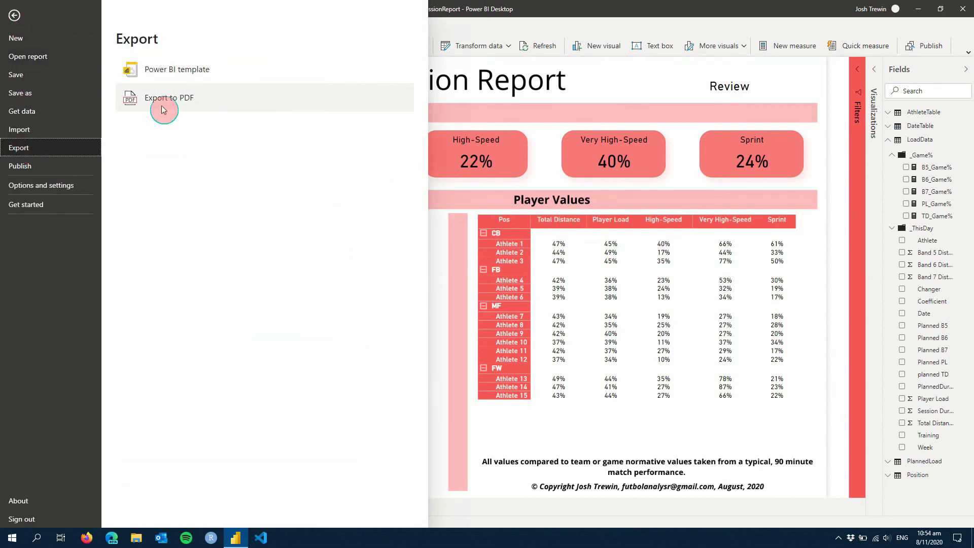
pyautogui.click(617, 74)
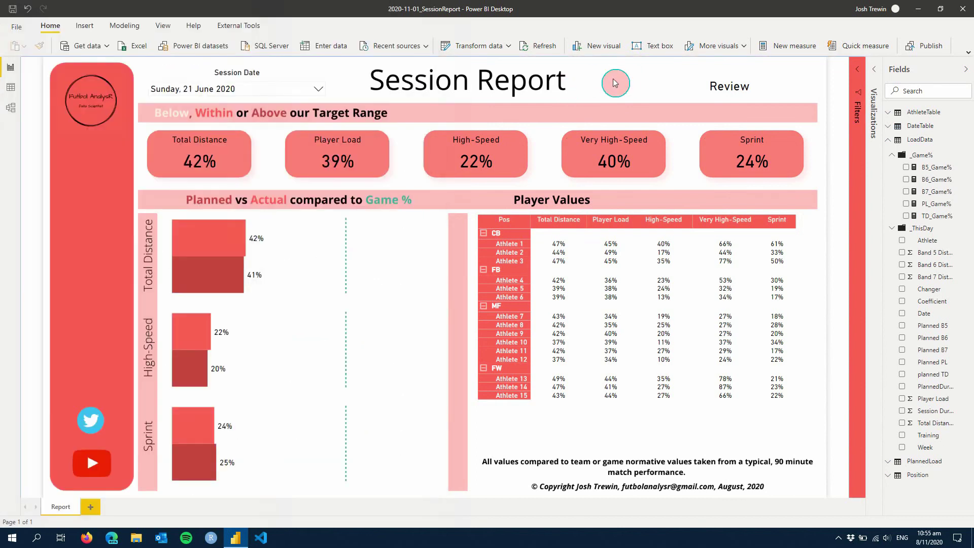